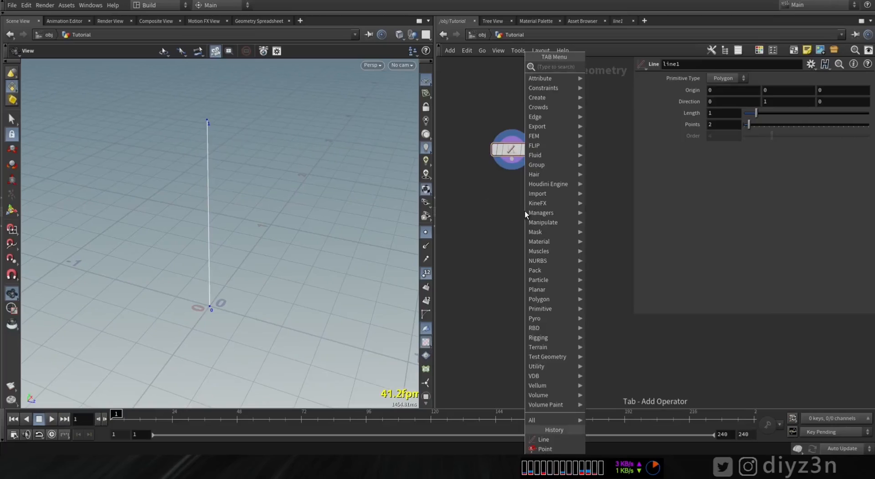
- Add a Point attribute expression node below line1 and make it the displayed node
click(597, 67)
click(504, 190)
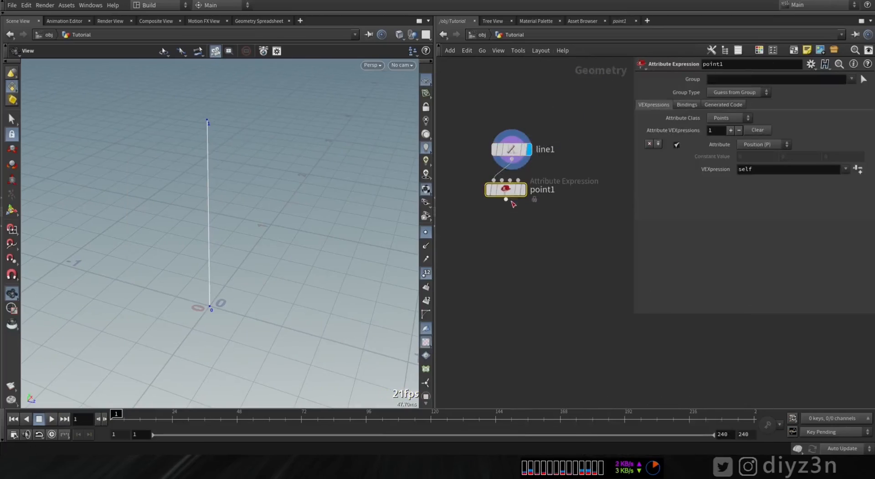
drag(507, 194, 523, 221)
click(542, 195)
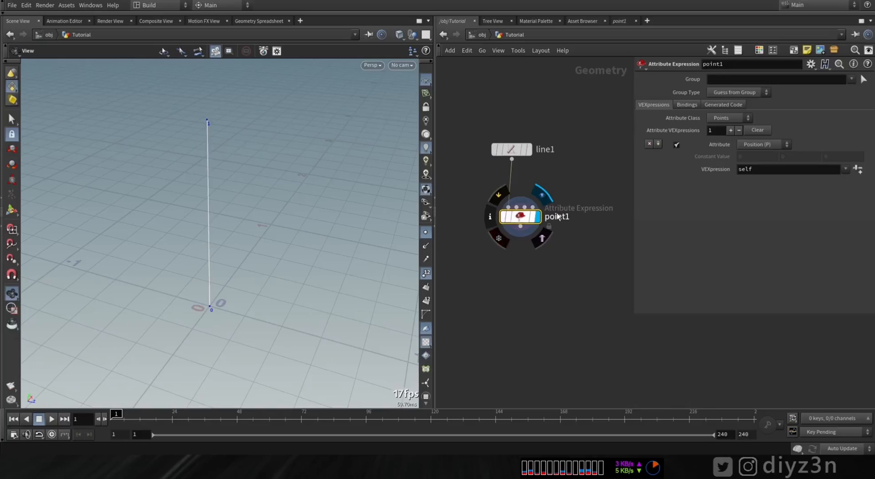
- Load the Y-Line to Helix preset into the point1 node's VEXpression
click(845, 169)
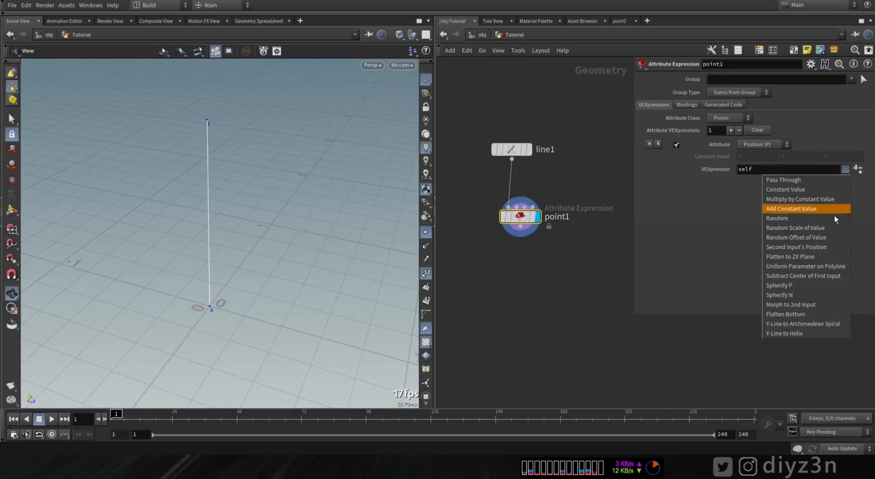
click(816, 336)
middle_drag(199, 314, 198, 269)
- Increase line1's length to about 9.08 and its point count to 32
click(514, 153)
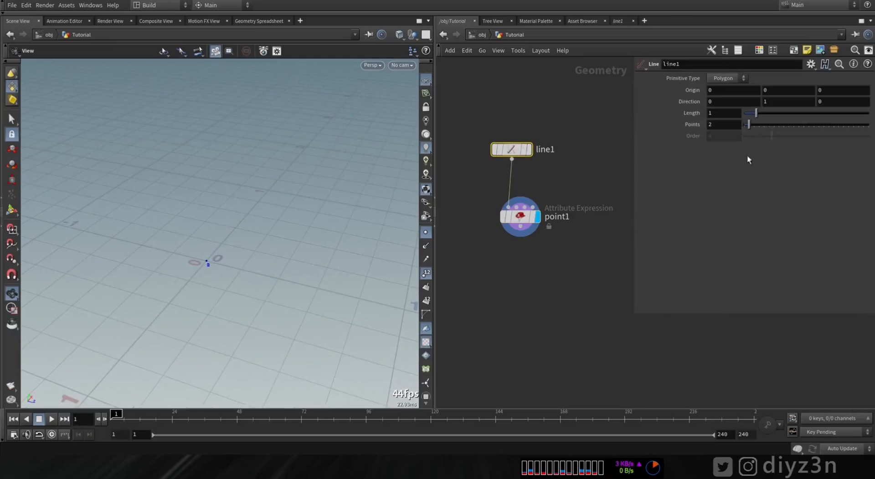
drag(757, 113, 841, 114)
drag(780, 124, 809, 124)
right_drag(209, 260, 13, 254)
right_click(14, 254)
drag(842, 114, 861, 117)
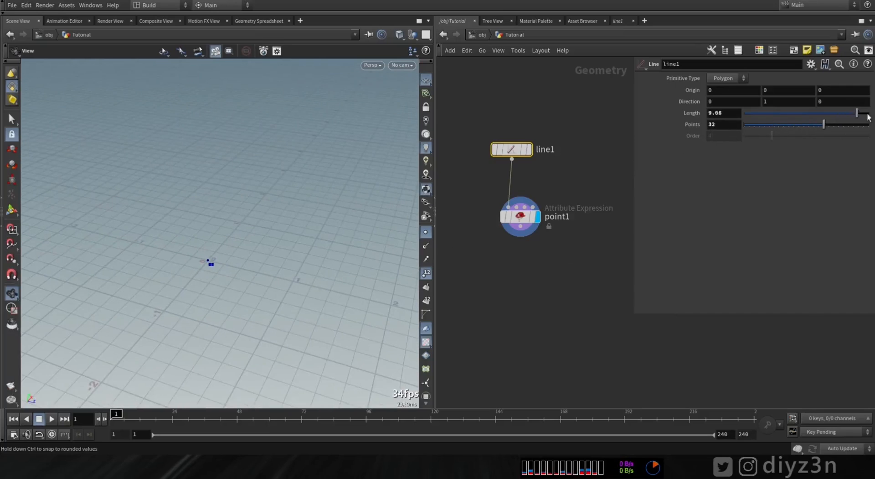
- Create the helix expression's parameters on point1 and set Radius and Turns to 10 and Height to 1
click(541, 216)
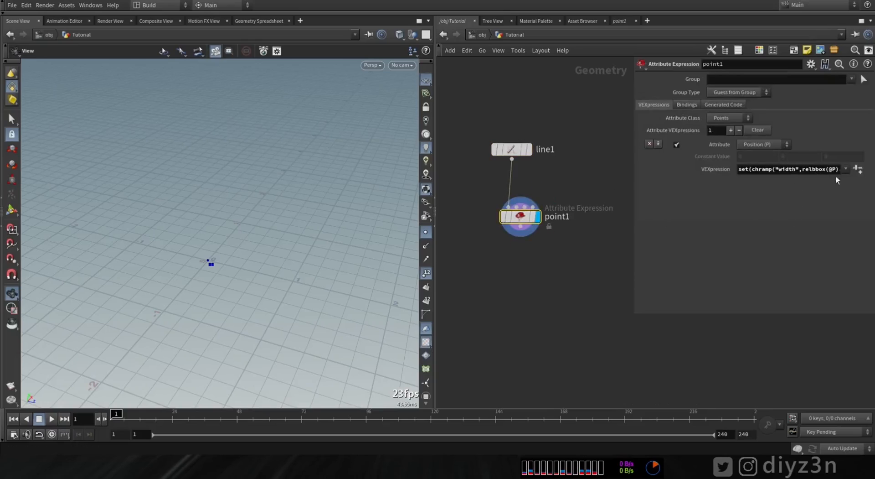
click(858, 170)
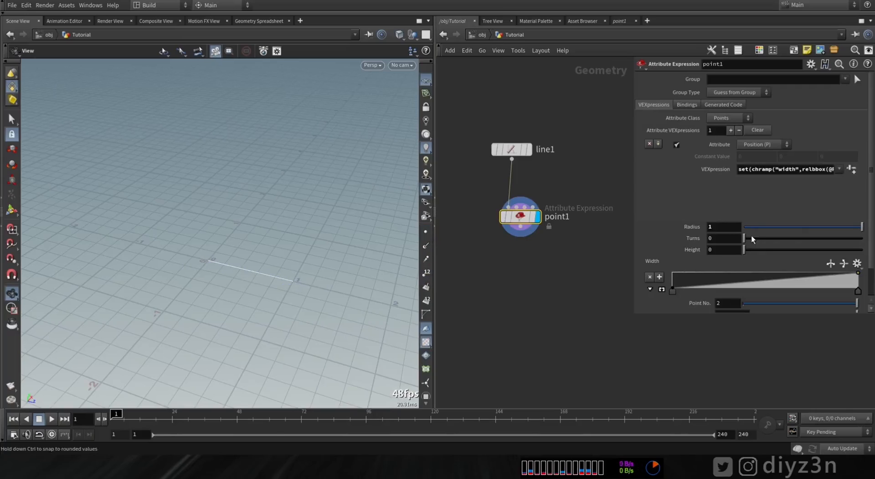
drag(751, 237, 759, 238)
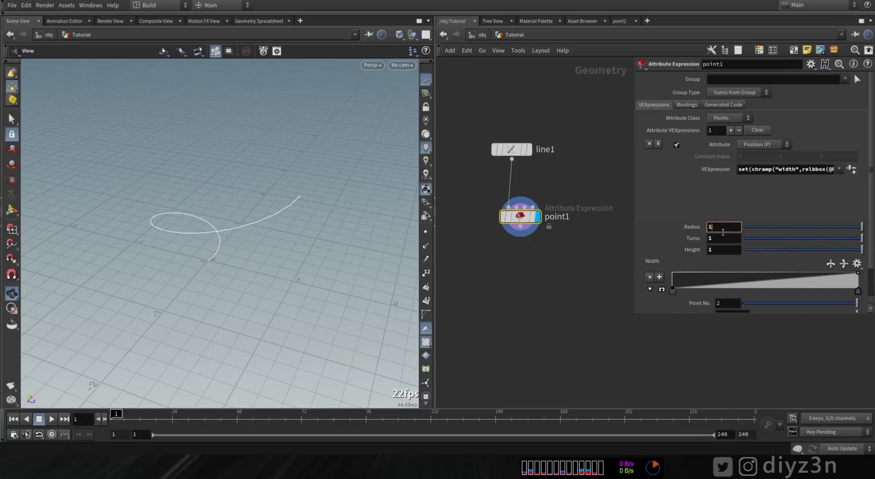
text(0)
click(728, 250)
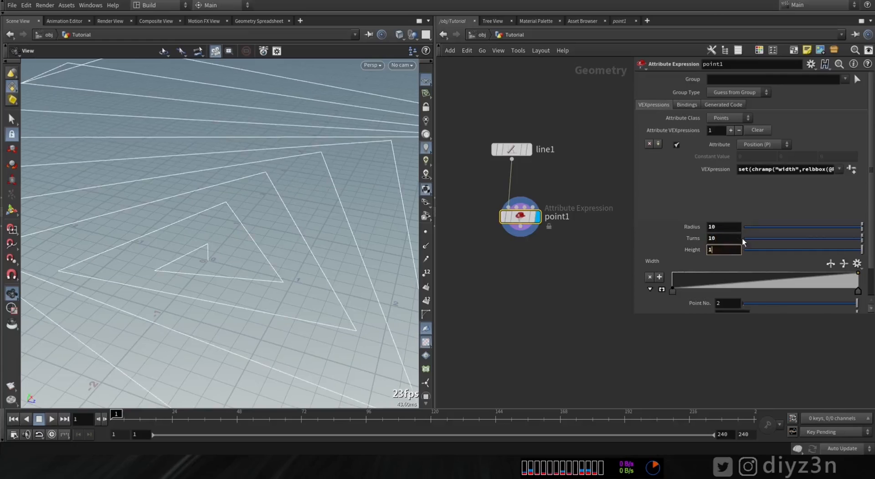
right_drag(277, 185, 210, 168)
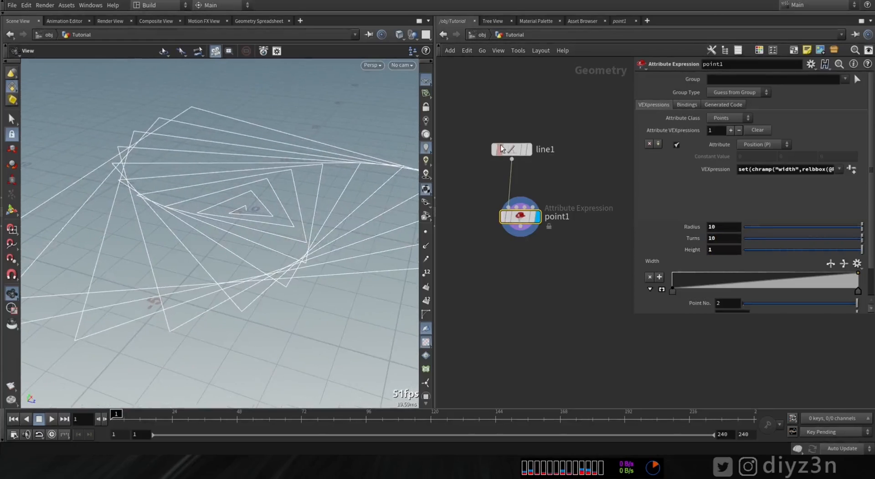
- Raise line1's point count to 140 to smooth the helix
click(501, 149)
drag(823, 125, 869, 124)
middle_drag(728, 114, 782, 108)
- Set the helix Height to 26 on point1 and raise the first point of the width ramp to widen the base
click(521, 217)
middle_drag(724, 252, 739, 211)
drag(238, 190, 255, 256)
drag(672, 291, 680, 279)
drag(258, 210, 221, 293)
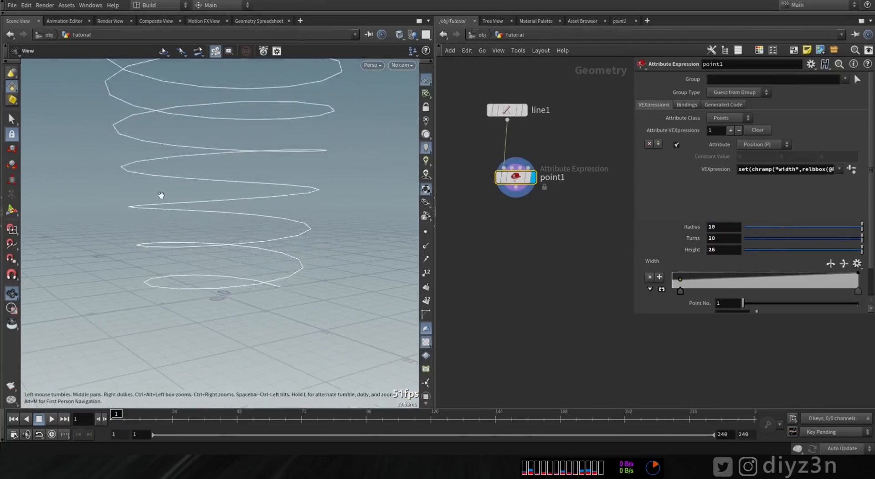
drag(162, 194, 140, 276)
- Add an Add node after point1 and enable Delete Geometry But Keep the Points
key(Tab)
text(ad)
click(611, 68)
click(524, 217)
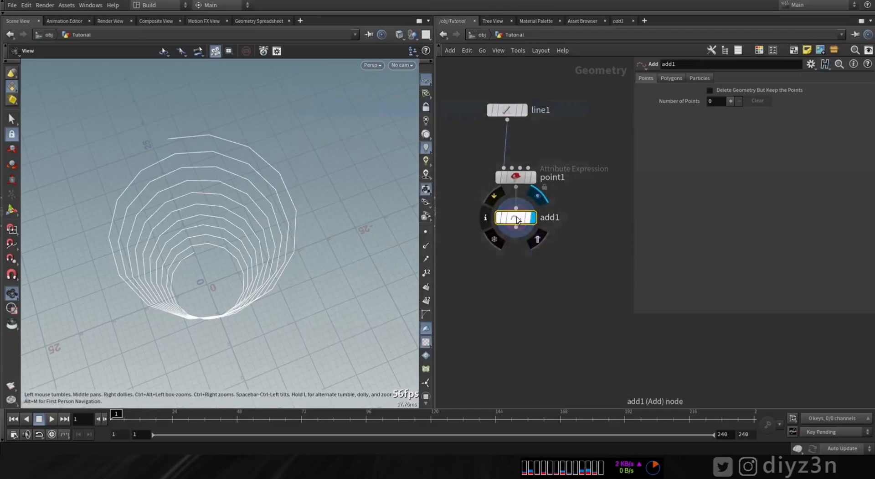
middle_click(518, 212)
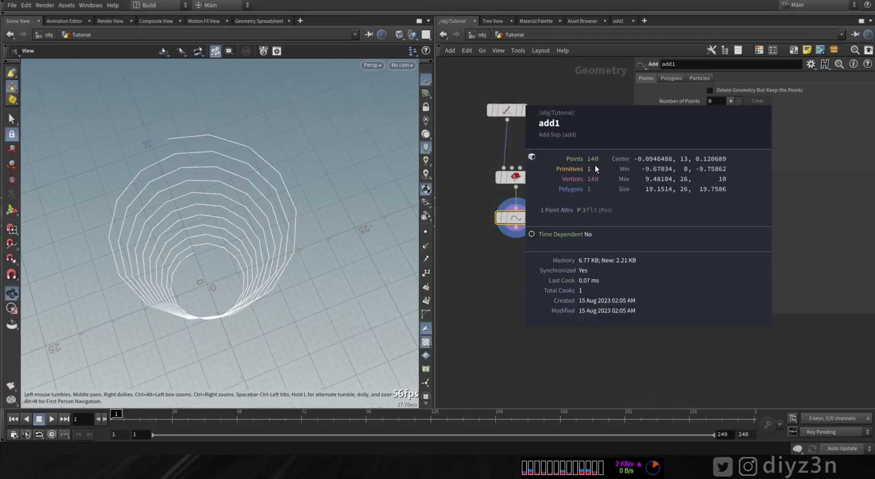
click(733, 89)
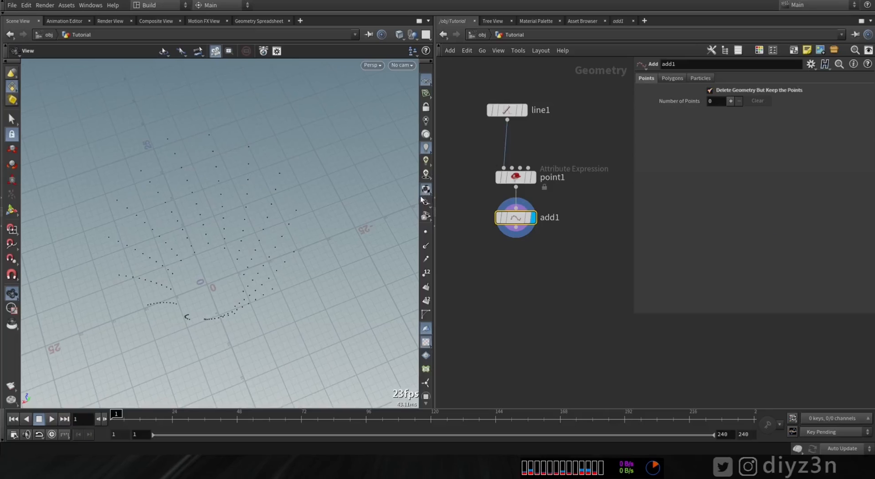
- Display point markers in the viewport, inspect the point numbers on the helix, and hide the numbers again
click(426, 231)
drag(217, 292, 217, 237)
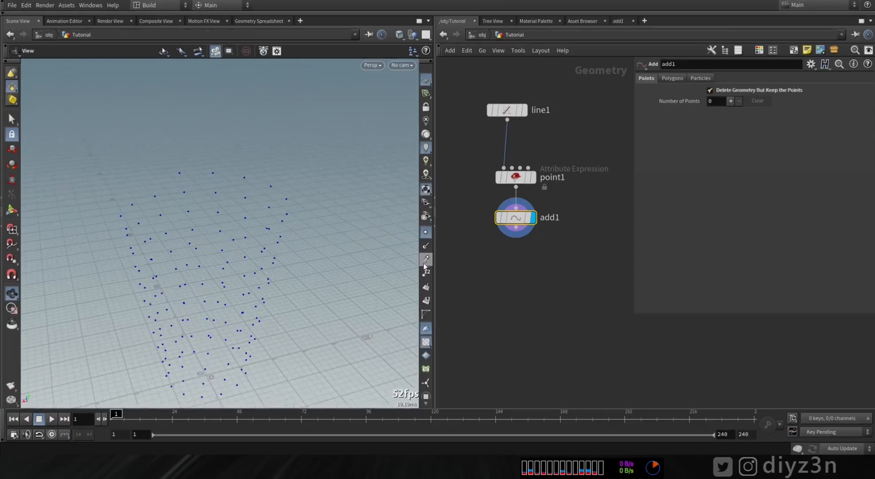
click(426, 273)
drag(255, 276, 261, 258)
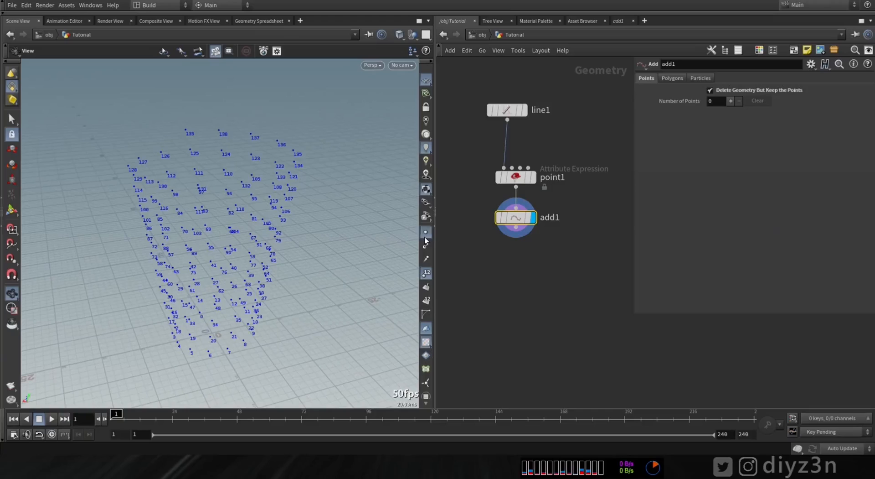
click(425, 273)
click(425, 231)
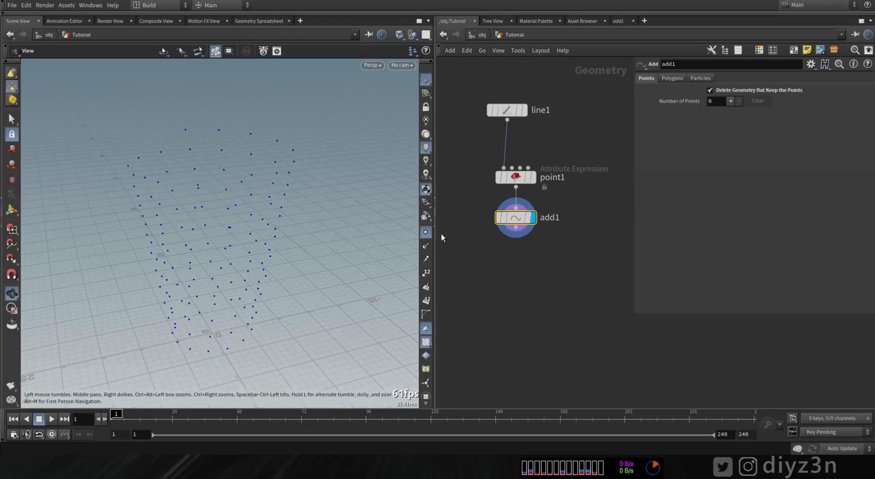
- Add a second Add node after add1, build polygons By Group from all points, and check the node's geometry info
middle_drag(537, 252, 542, 206)
key(Tab)
mouse_move(561, 68)
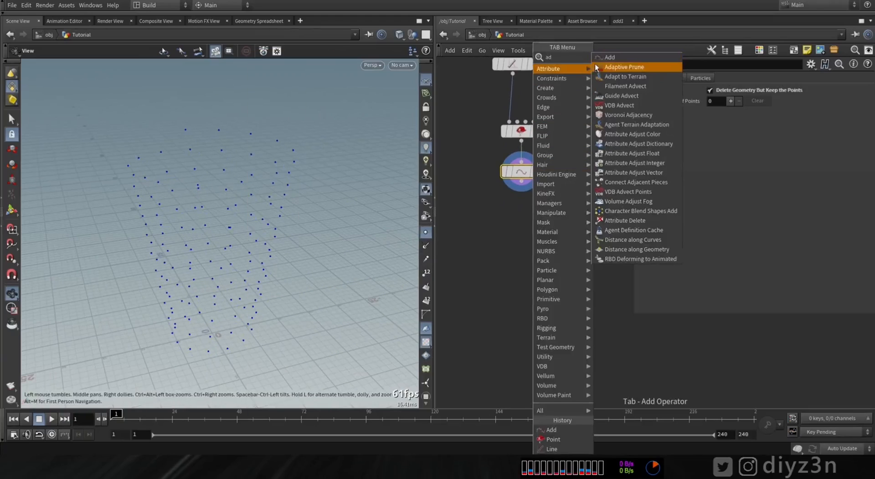
click(598, 60)
click(522, 189)
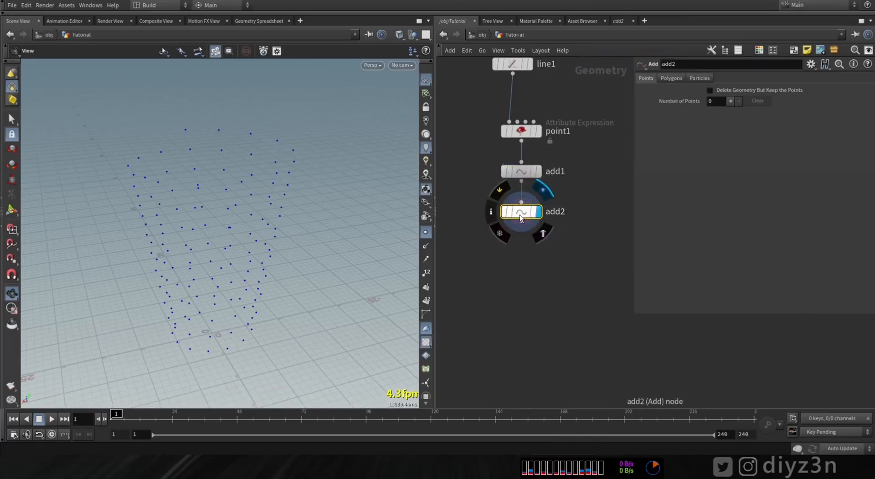
click(670, 78)
click(679, 102)
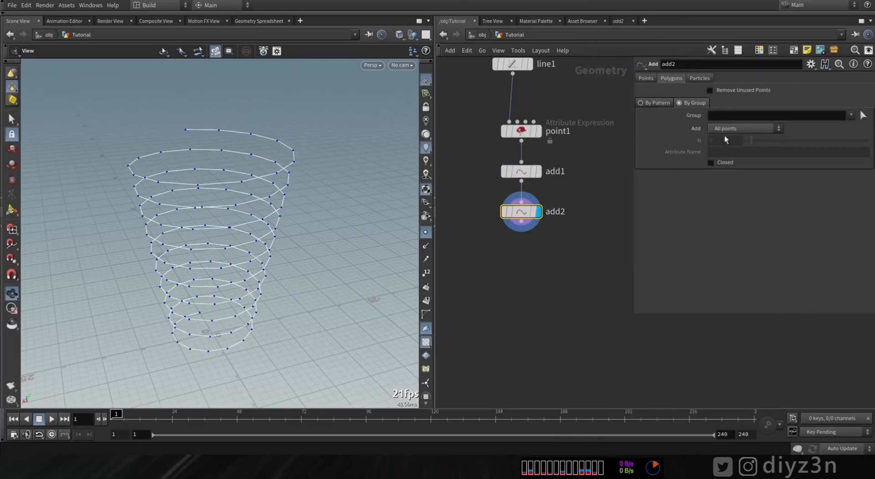
middle_click(541, 211)
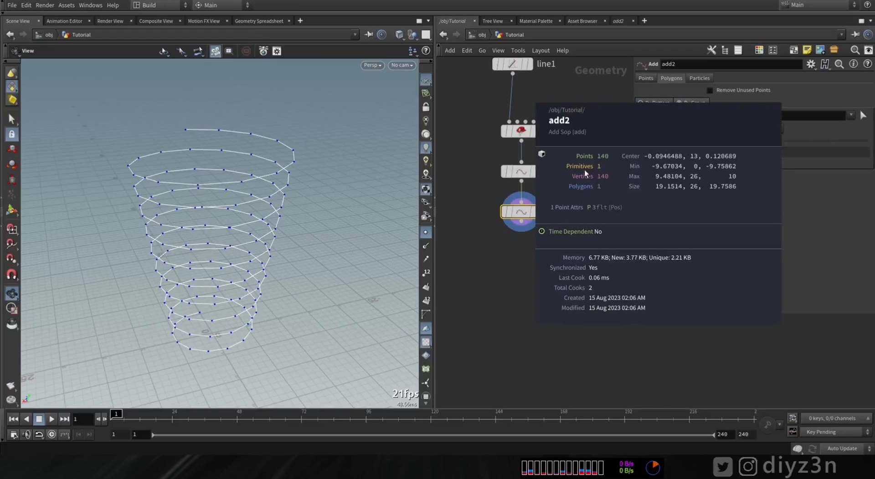
- Change add2's polygon grouping to Groups of N points with N set to 4 and inspect the result
click(744, 128)
click(740, 158)
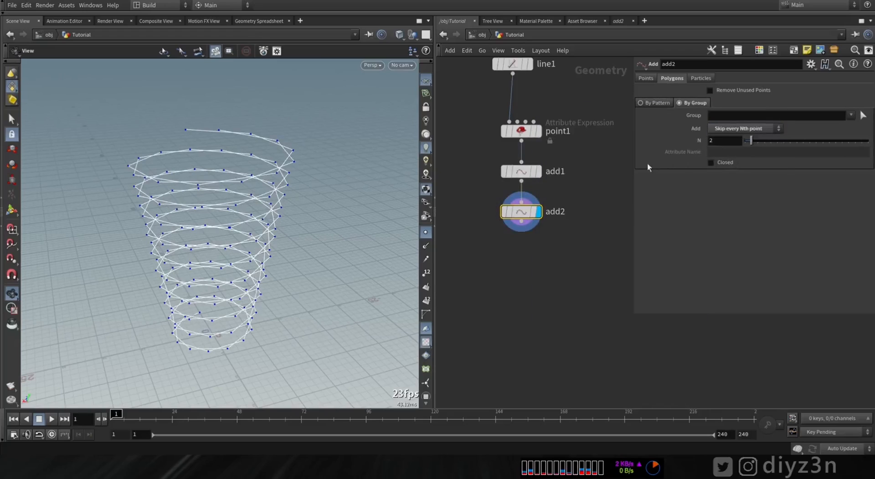
click(734, 130)
click(735, 148)
drag(753, 141, 764, 142)
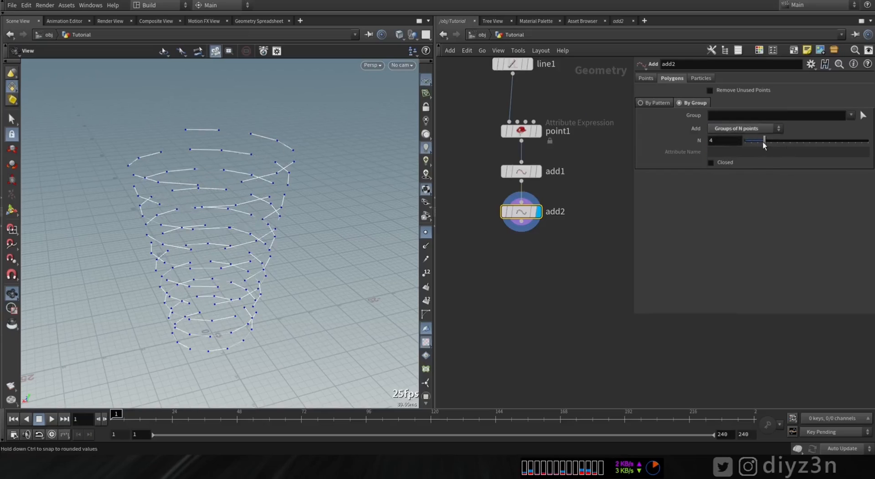
drag(246, 175, 238, 196)
middle_click(515, 214)
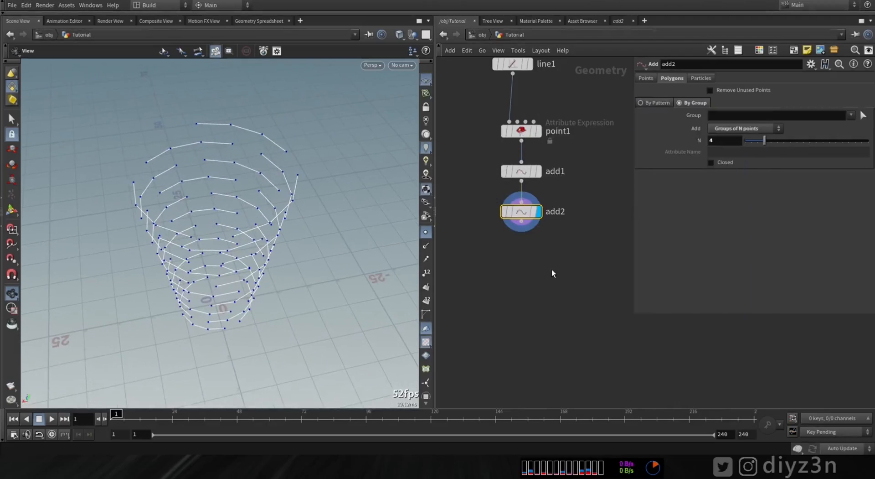
- Add a Delete node after add2, display it, and enable its bounding box volume
key(Tab)
mouse_move(547, 155)
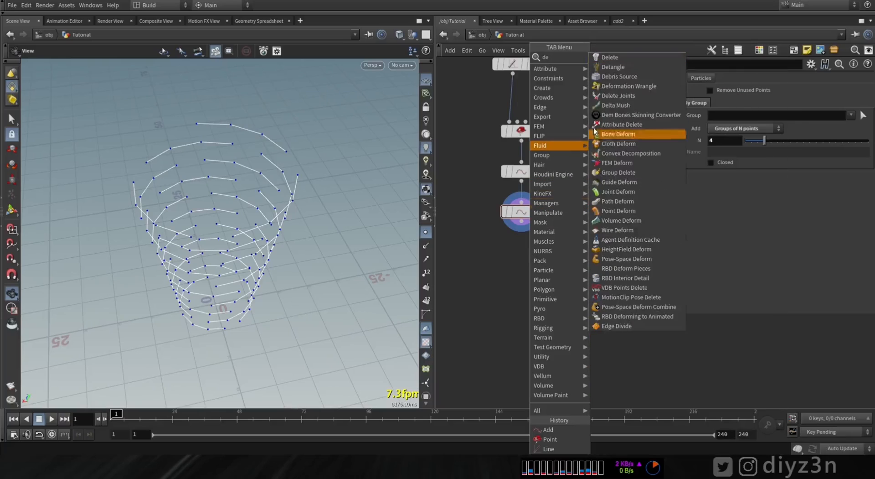
click(619, 57)
click(542, 256)
click(540, 252)
click(686, 130)
click(710, 141)
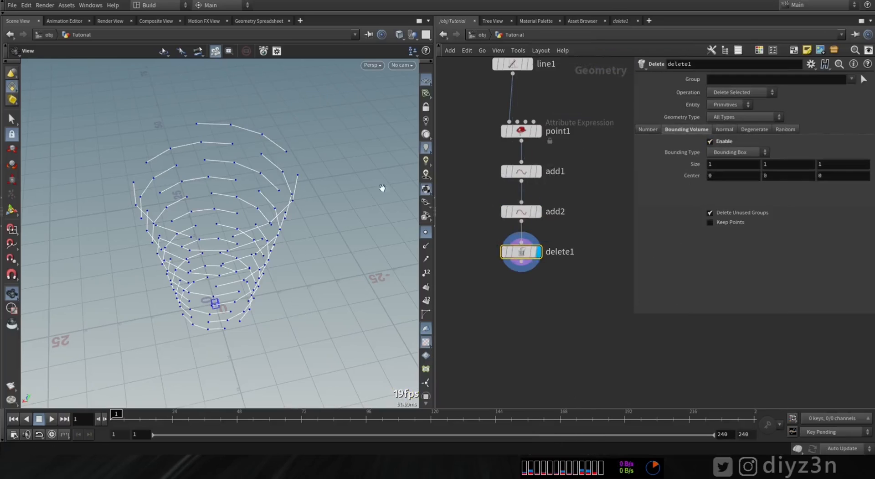
- Resize the deletion box in the viewport to about 11.6 by 28.4 by 12.4, covering one side of the coil
key(Return)
alt+drag(141, 275, 180, 239)
drag(205, 263, 211, 91)
drag(183, 213, 145, 201)
drag(187, 231, 162, 246)
drag(171, 209, 256, 184)
drag(271, 214, 272, 198)
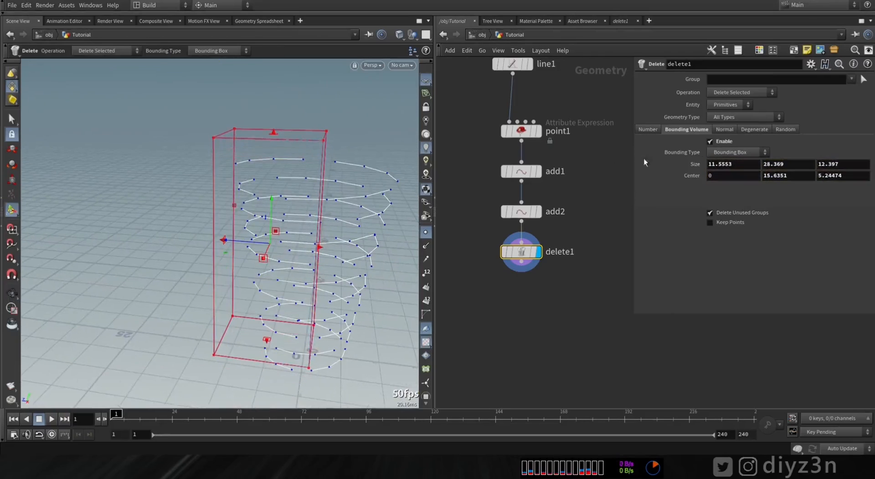
click(724, 124)
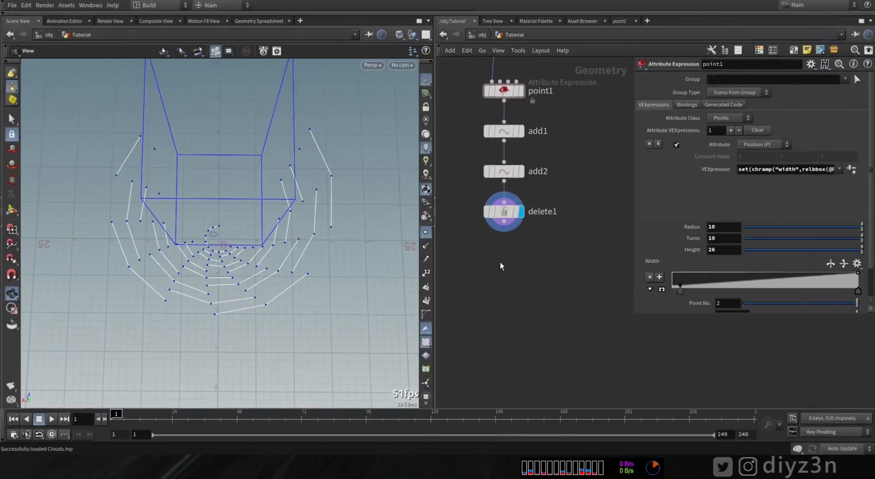
- Add a PolyWire node below delete1
key(Tab)
text(wi)
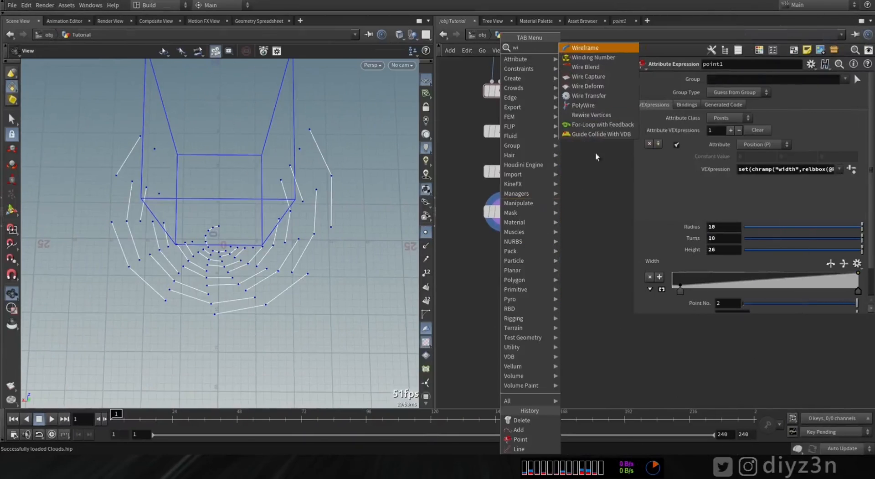
click(586, 106)
click(503, 294)
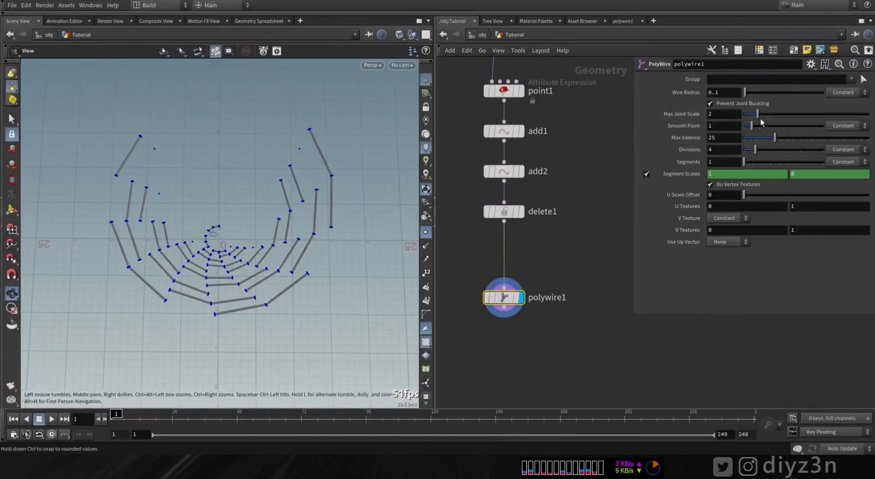
- Set polywire1's wire radius to 1.15, max joint scale to 2.42 and divisions to 7
drag(746, 93, 754, 94)
drag(292, 314, 192, 103)
drag(758, 114, 763, 112)
drag(762, 149, 789, 150)
drag(277, 199, 221, 246)
drag(505, 301, 505, 295)
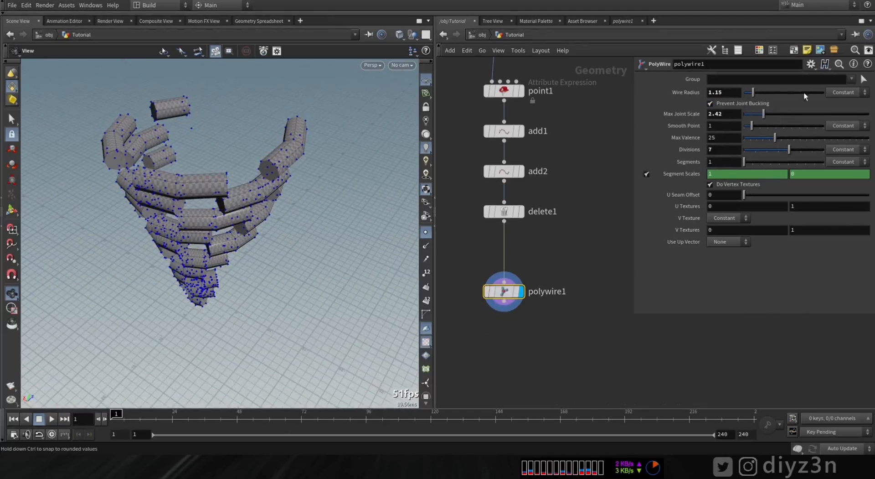
- Scale polywire1's wire radius by the pscale attribute and insert an Attribute Randomize node between delete1 and polywire1
click(841, 111)
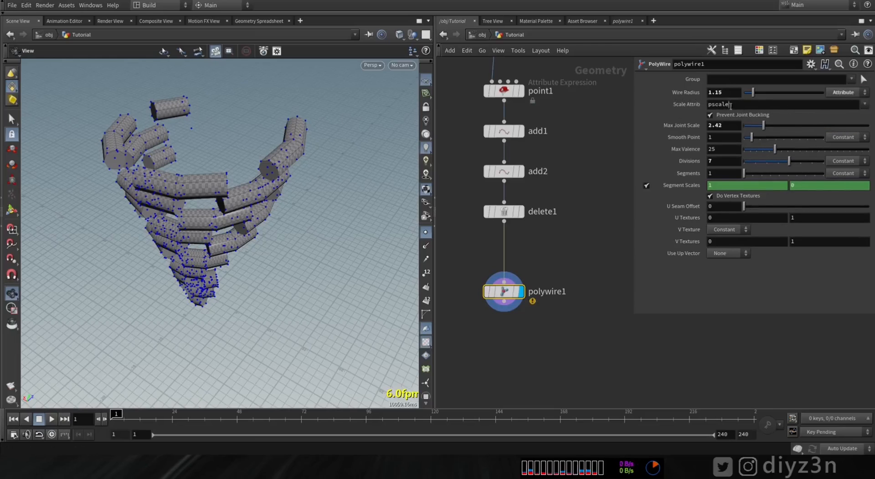
key(Tab)
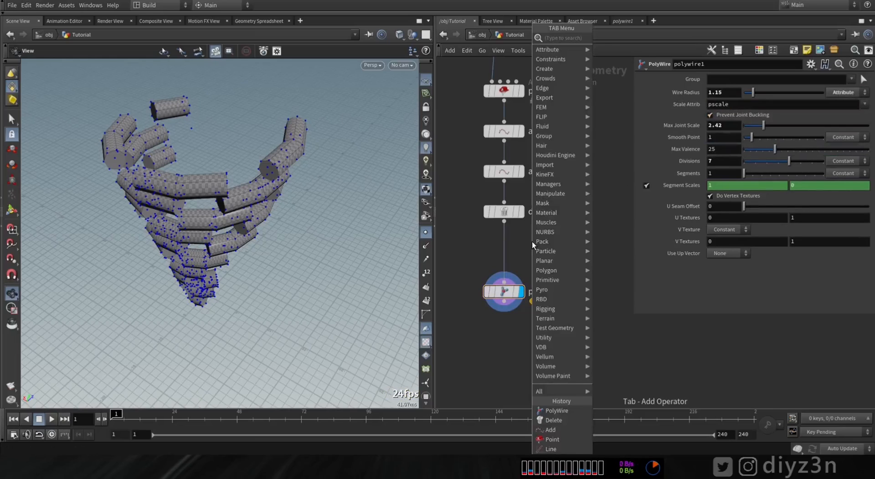
text(rand)
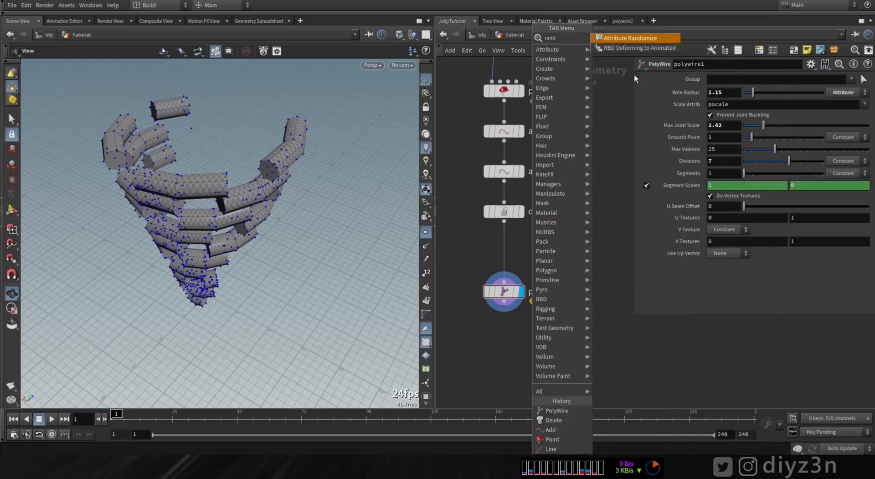
key(Return)
click(517, 249)
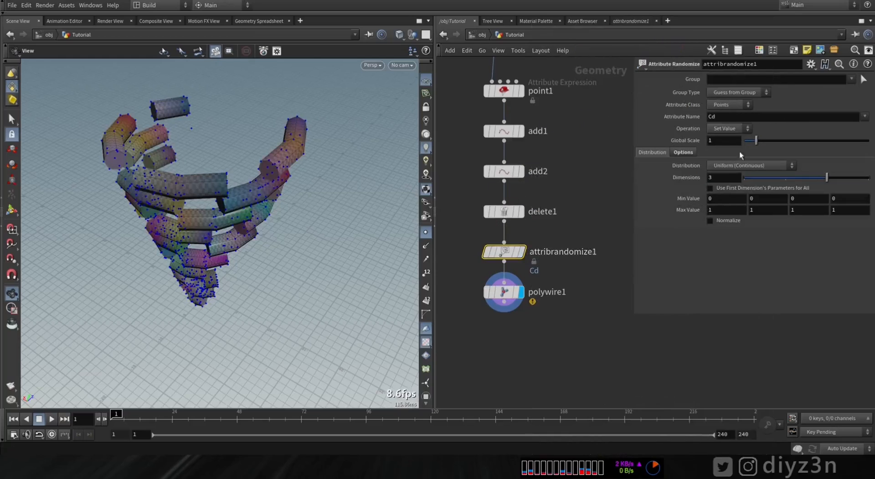
- Set attribrandomize1's attribute name to pscale
key(Return)
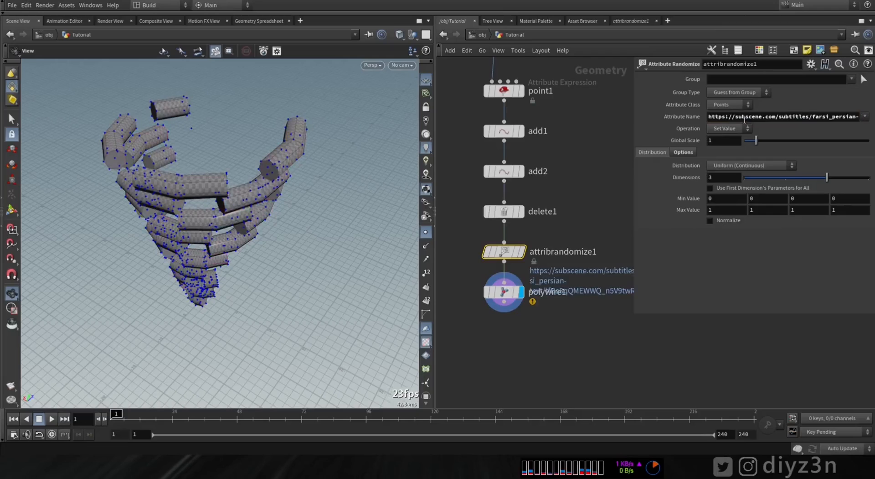
triple_click(727, 118)
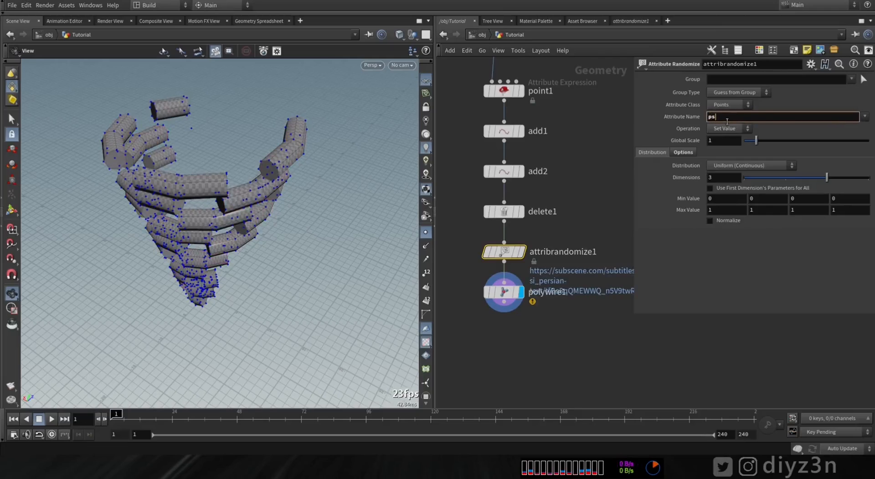
text(pscale)
key(Return)
- Set attribrandomize1's first two maximum values to 1.9 and 1.8 and its global scale to 1.65
drag(261, 154, 223, 194)
middle_drag(223, 194, 307, 232)
middle_drag(720, 211, 795, 210)
middle_click(806, 210)
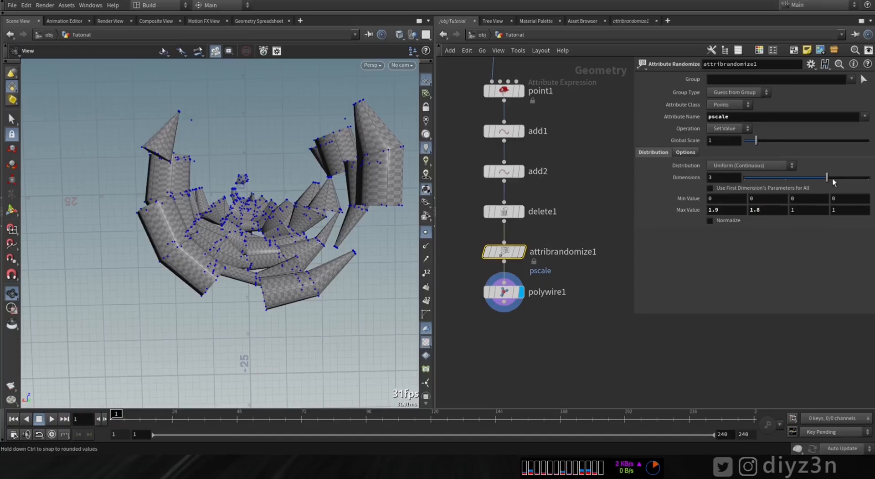
drag(807, 178, 823, 179)
mouse_move(756, 141)
mouse_down()
mouse_move(774, 146)
mouse_move(765, 146)
mouse_up()
drag(285, 250, 303, 258)
- Add a Cloud node below polywire1 and display its result
middle_drag(514, 329, 529, 241)
key(Tab)
text(cloud)
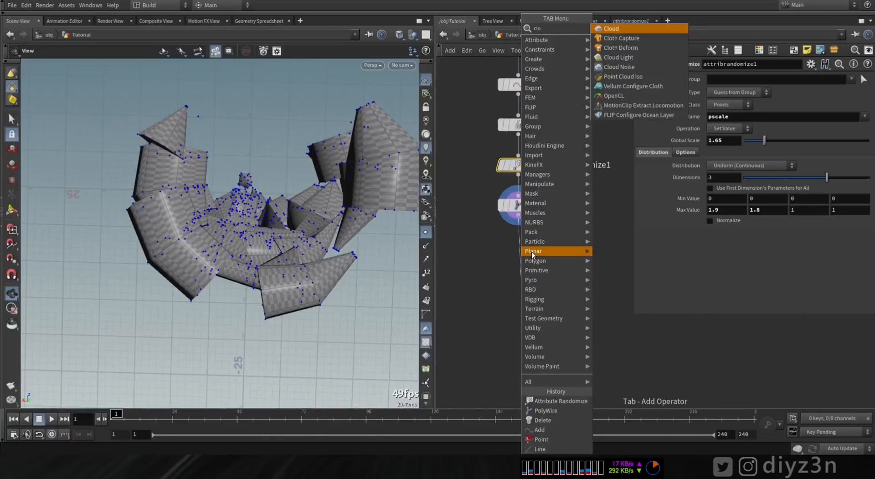
click(626, 31)
click(538, 276)
drag(523, 277, 521, 252)
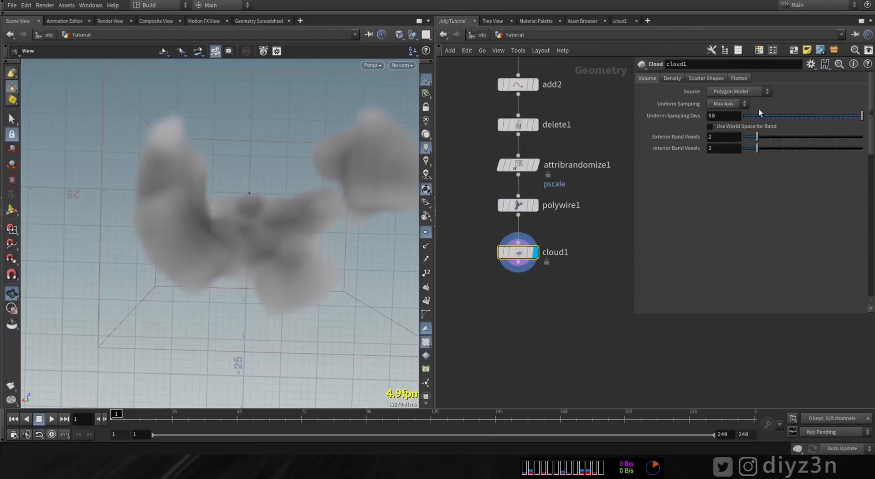
- Set cloud1's uniform sampling divisions to 100
click(728, 114)
text(100)
key(Return)
drag(285, 244, 211, 219)
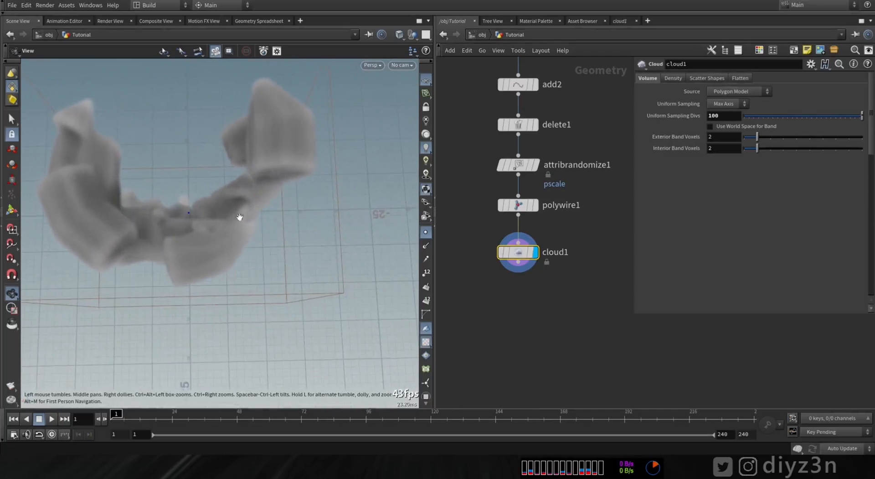
- Shorten delete1's bounding box with its viewport handle to a Z size of about 7.24, centred at about 7.83 in Z
click(518, 125)
middle_drag(164, 170, 204, 222)
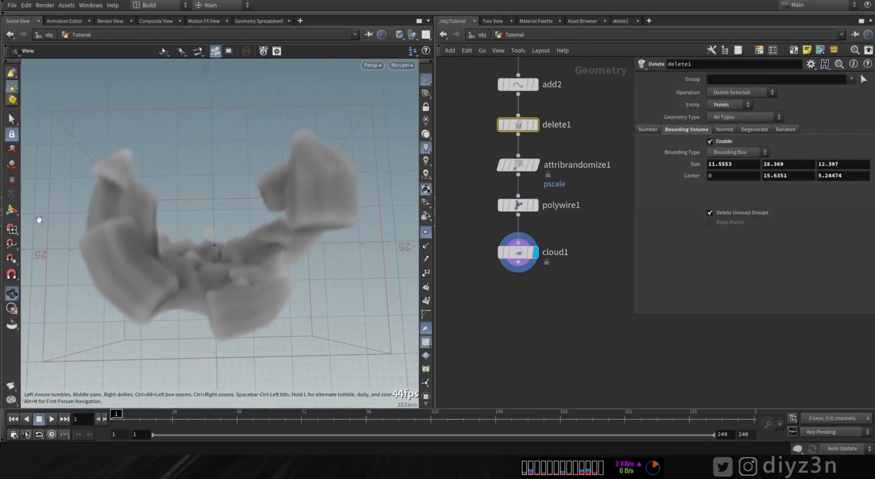
click(12, 210)
drag(228, 236, 218, 193)
alt+drag(214, 224, 245, 251)
alt+right_drag(245, 251, 280, 238)
click(250, 258)
alt+drag(249, 256, 214, 242)
- Add a Cloud Noise node below cloud1 and display its result
middle_drag(520, 298, 520, 264)
key(Tab)
text(clou)
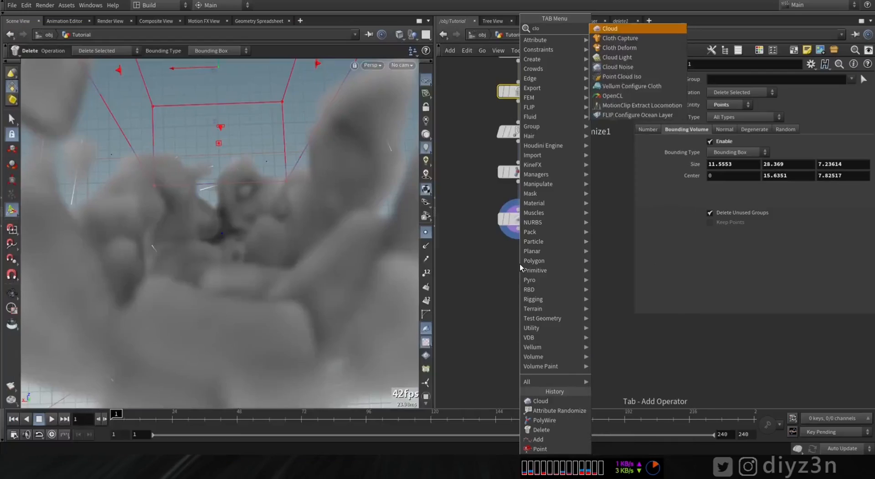
key(Return)
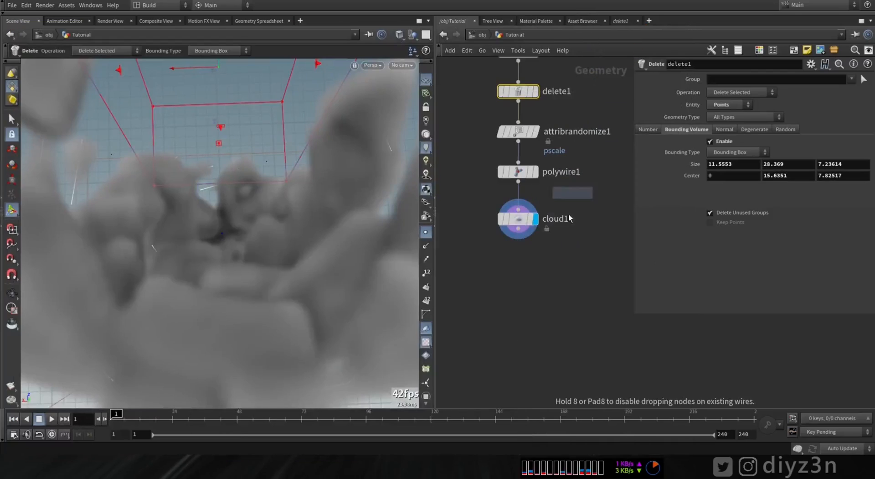
click(508, 230)
click(525, 259)
drag(507, 256, 525, 284)
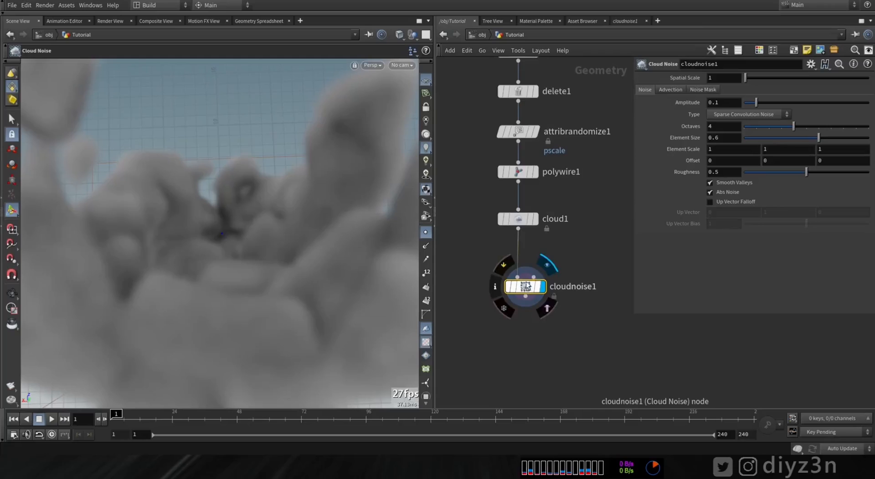
- Raise cloudnoise1's amplitude above 0.6 and set its element scale to 3 on all three axes
drag(771, 106, 811, 105)
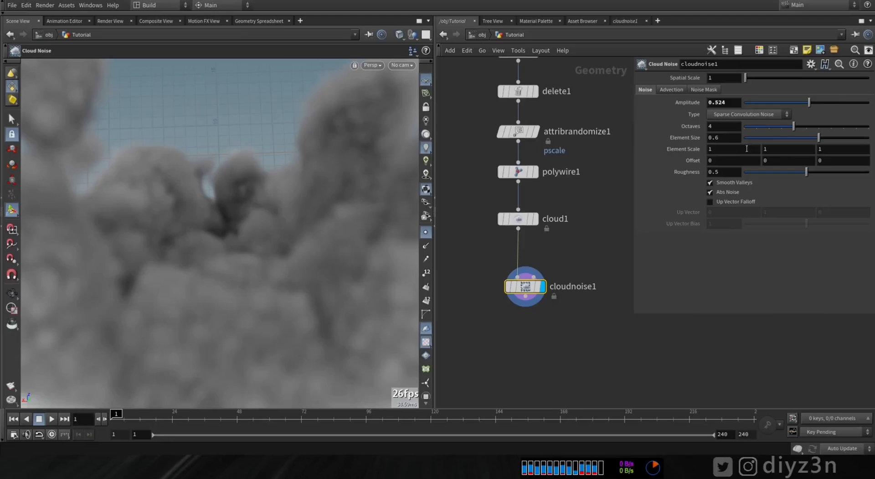
middle_drag(683, 153, 734, 131)
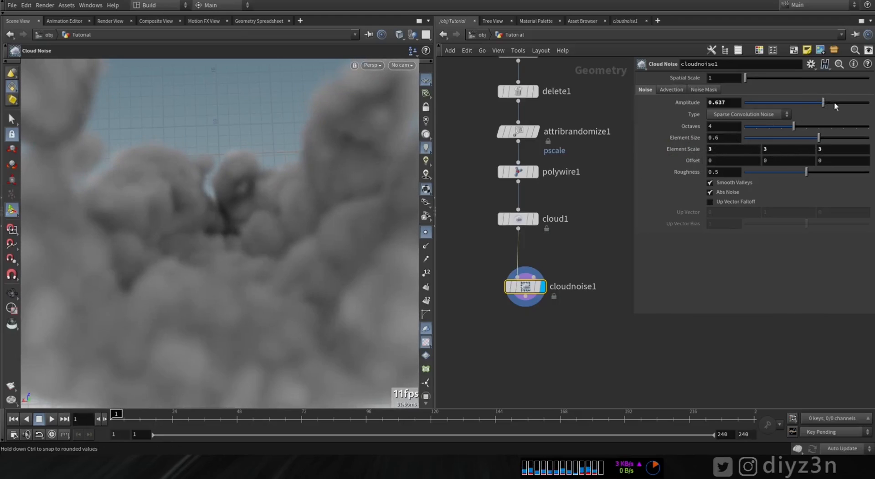
drag(832, 107, 854, 104)
alt+right_drag(299, 168, 211, 193)
alt+drag(211, 194, 187, 215)
alt+middle_drag(187, 214, 164, 253)
alt+right_drag(164, 253, 230, 160)
- At object level, hide the Tutorial object, display Final_Cloud and go inside its network
middle_drag(587, 78, 583, 197)
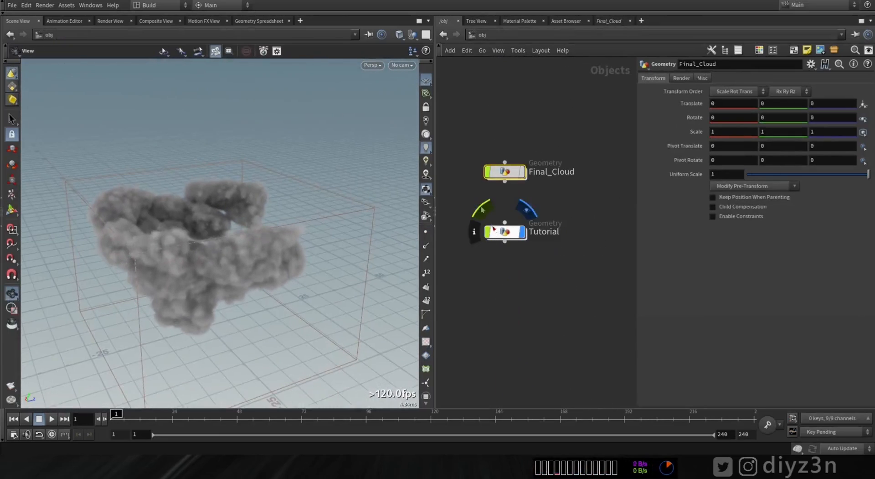
click(522, 266)
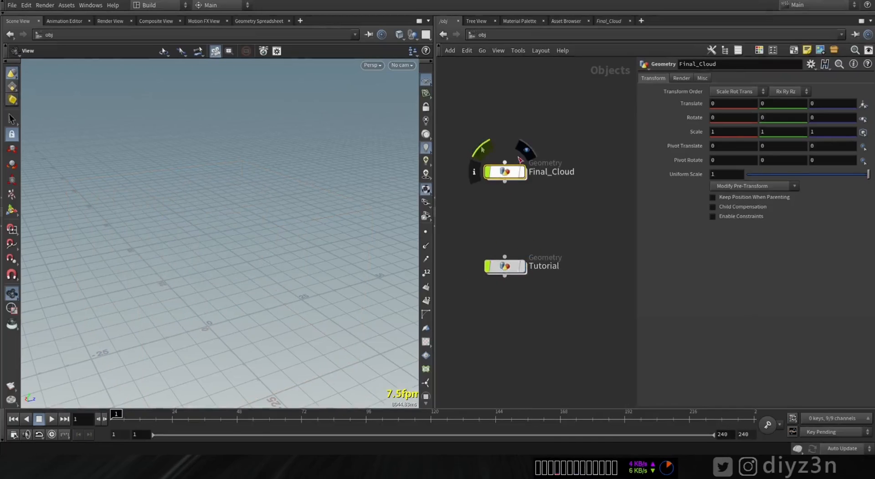
click(520, 156)
key(f)
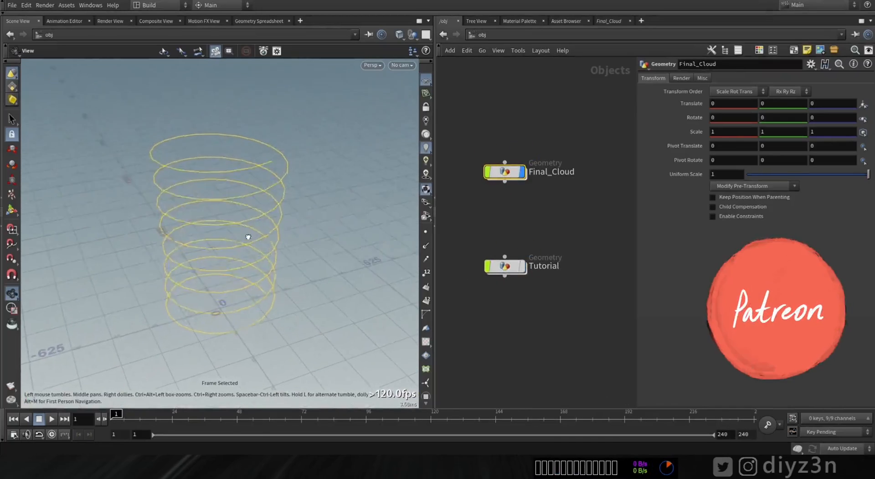
double_click(511, 171)
- Display the mountain1 node's result and set its noise amplitude to 10
middle_drag(566, 234, 554, 199)
click(527, 187)
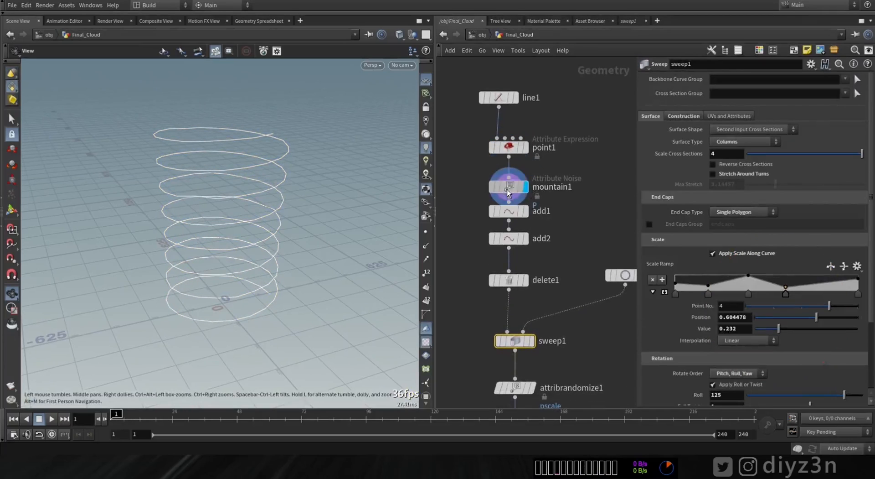
click(509, 190)
drag(784, 201, 852, 201)
- Display add1 and add2 in turn to inspect how the noisy helix is reduced to points and rebuilt as segments
click(526, 211)
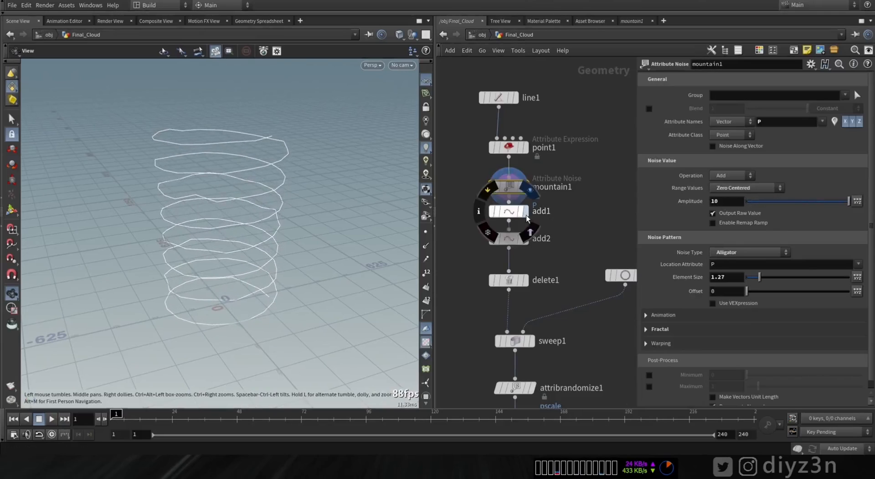
click(516, 210)
click(526, 238)
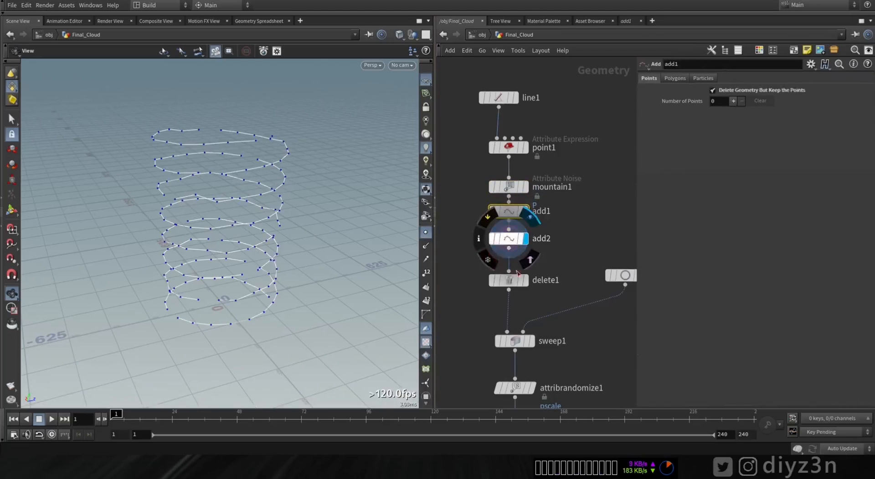
middle_drag(521, 262, 520, 232)
drag(278, 190, 160, 155)
drag(240, 241, 267, 292)
- Display delete1's result and inspect its bounding box around the helix segments
click(531, 250)
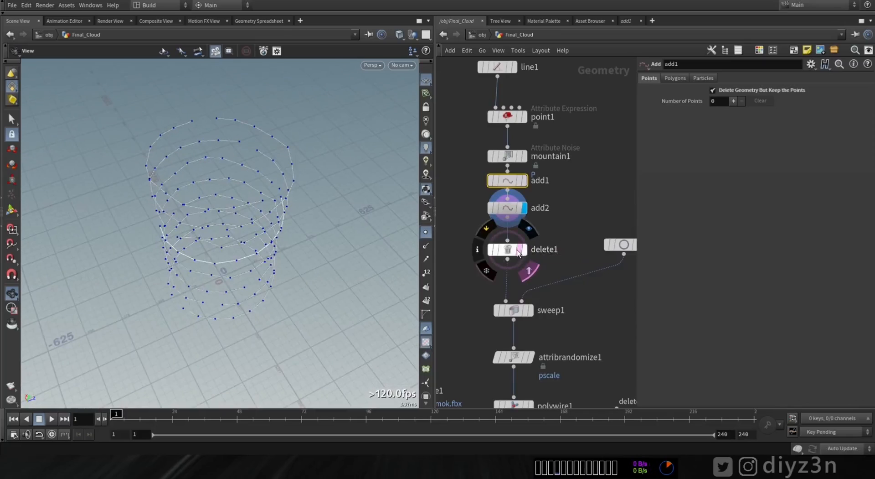
click(525, 250)
click(509, 253)
drag(344, 254, 292, 213)
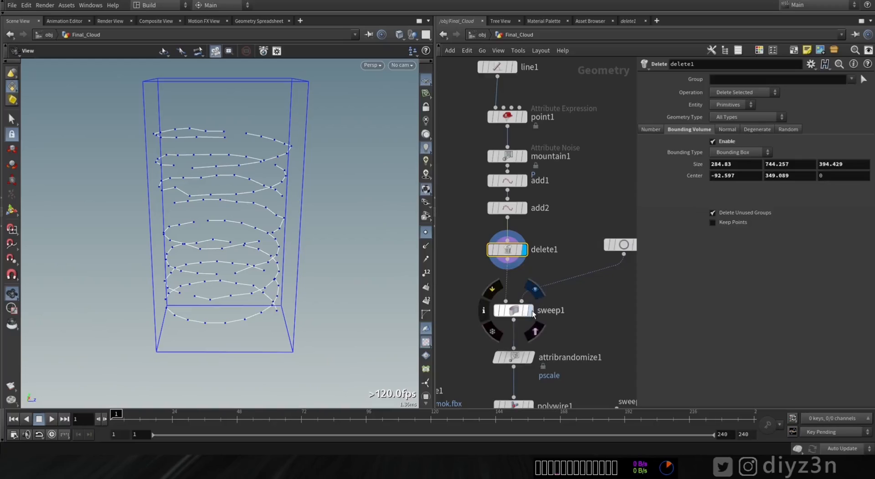
- Display sweep1's result with its parameters and turn off the point markers in the viewport
click(532, 310)
middle_drag(516, 316, 515, 230)
click(515, 228)
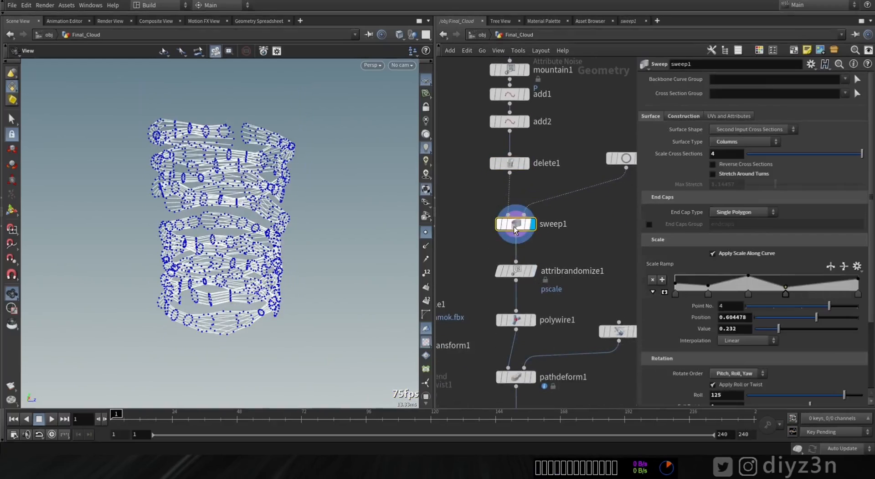
click(424, 224)
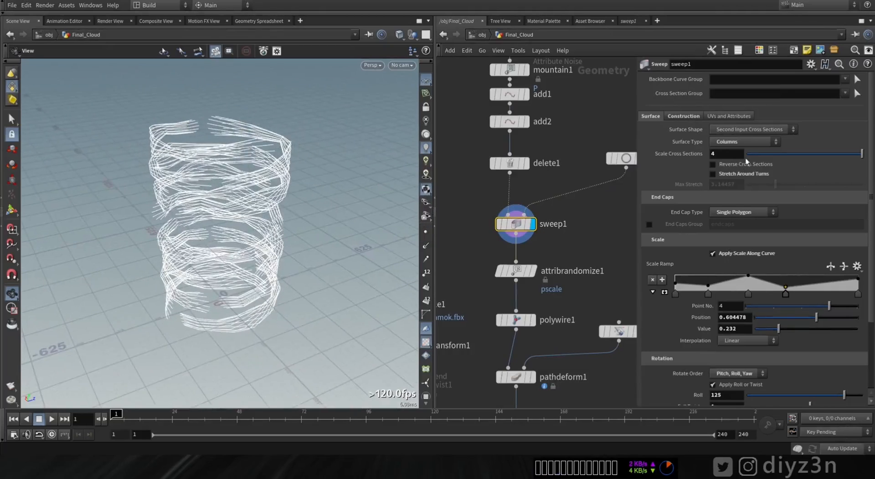
- Try Rows and Columns as sweep1's surface type, and restore Columns
click(743, 143)
click(738, 180)
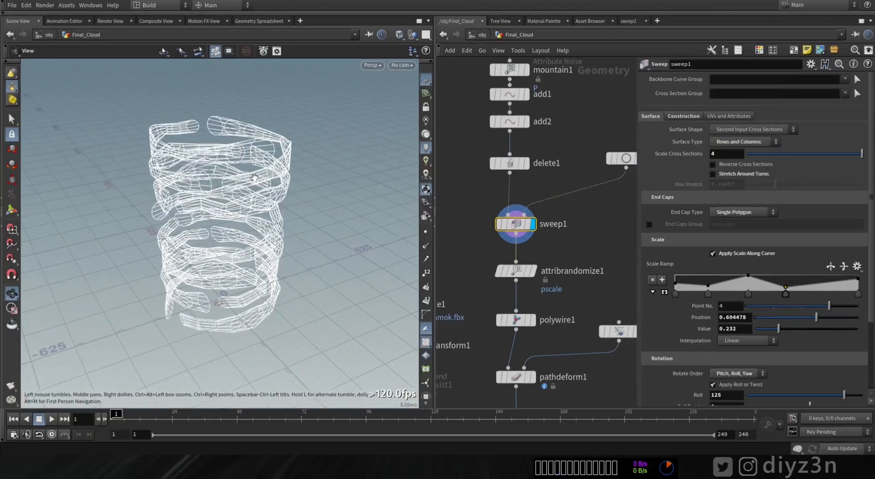
click(738, 142)
click(735, 175)
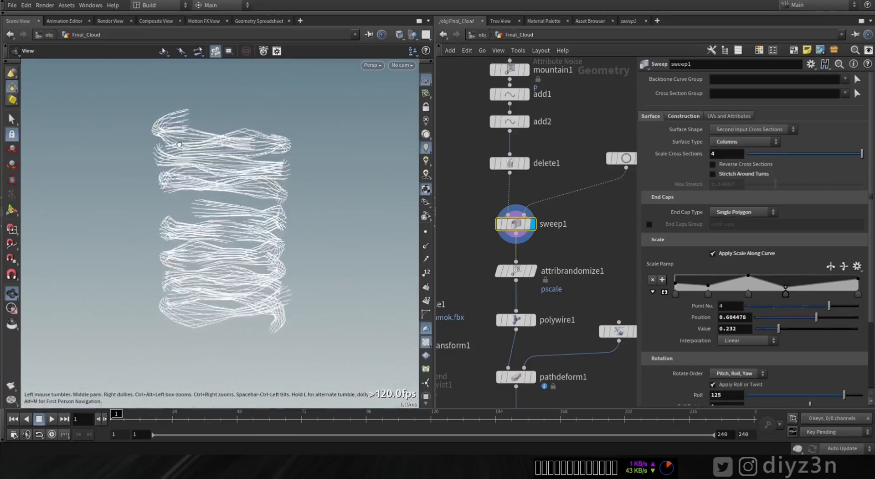
- Display attribrandomize1 and polywire1 in turn to examine the pscale randomization and the thickened wires
click(535, 272)
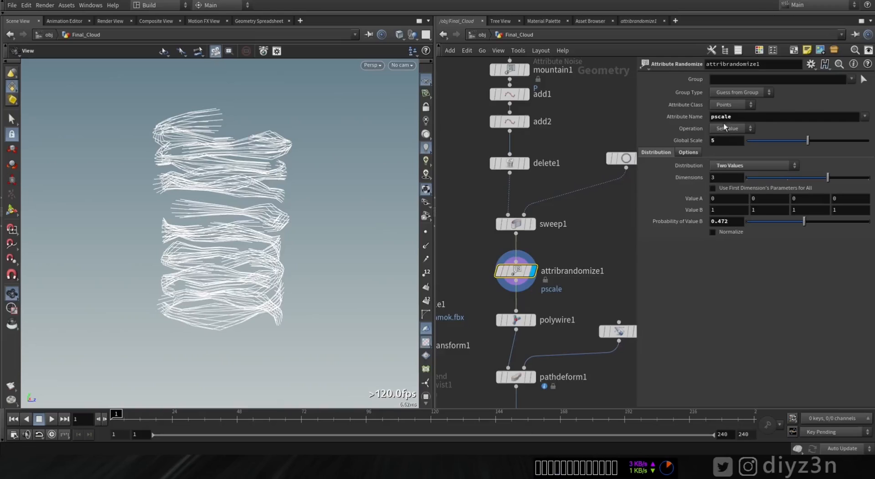
click(533, 320)
drag(270, 178, 286, 206)
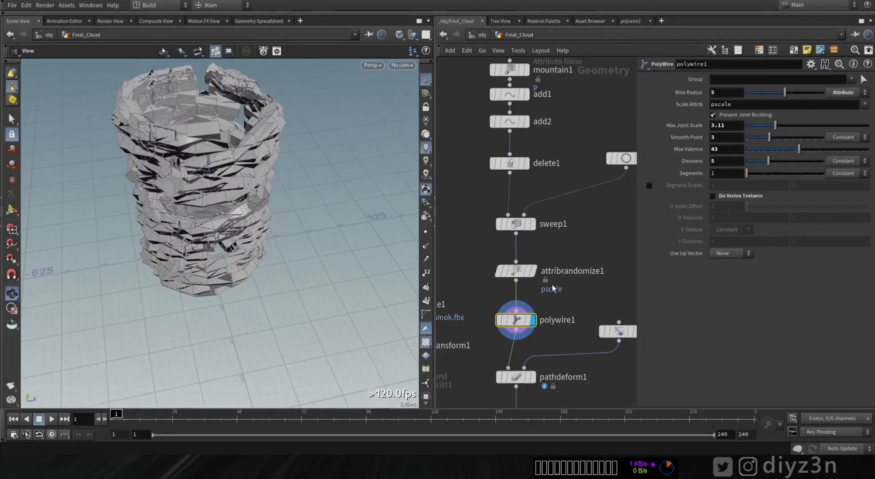
- Display curve1, the path input of pathdeform1, and show its editable points in the viewport
middle_drag(564, 314, 542, 206)
click(614, 225)
click(596, 224)
drag(161, 155, 168, 176)
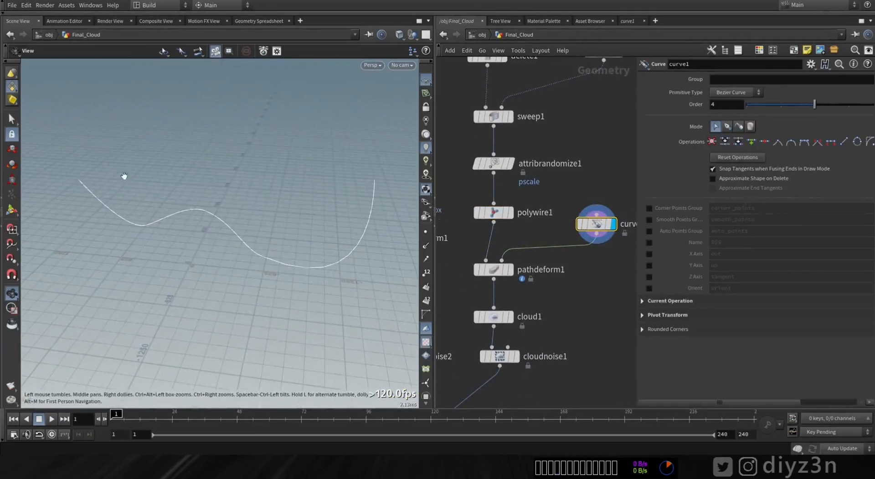
key(Return)
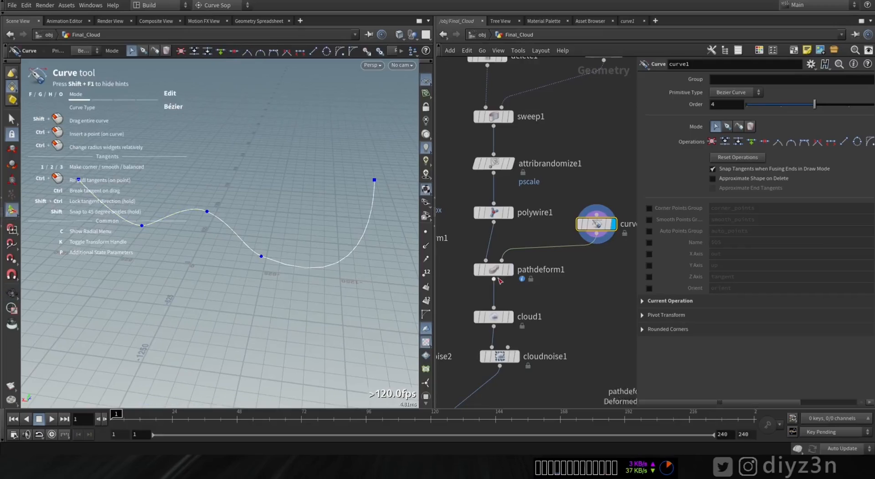
- Compare the wires before and after deformation by displaying pathdeform1, polywire1 and pathdeform1 again, and check the length mapping options
click(510, 269)
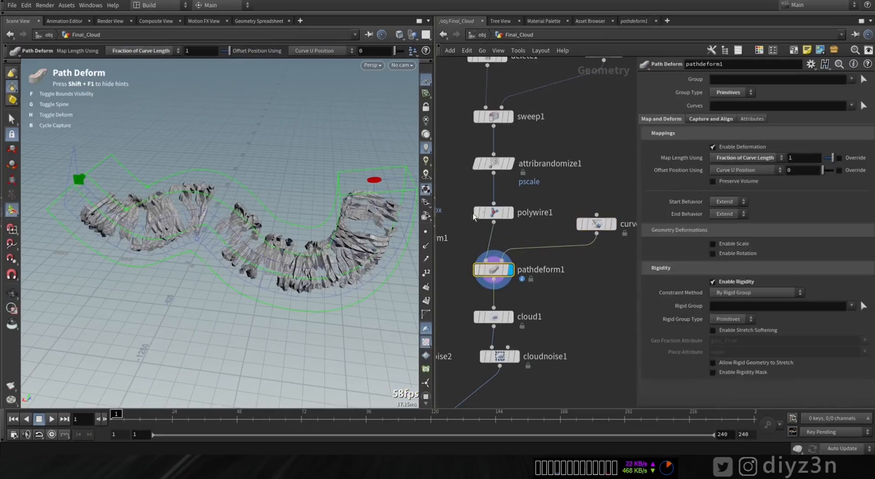
click(509, 212)
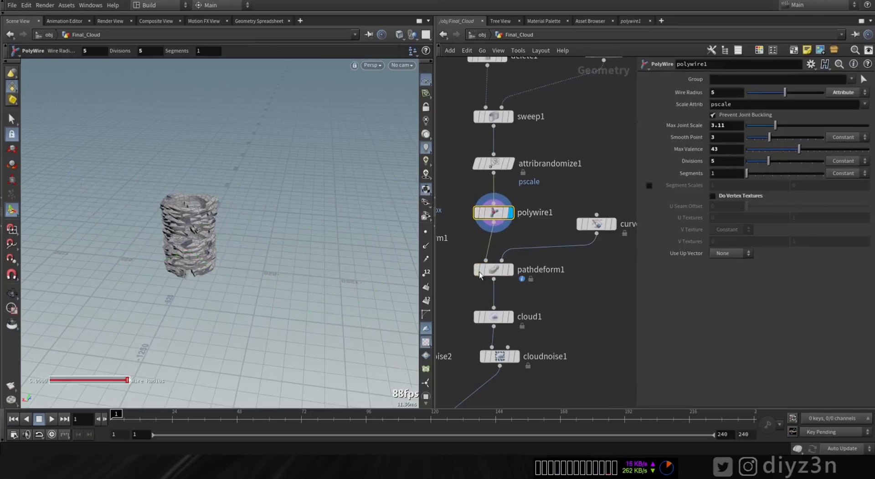
click(511, 270)
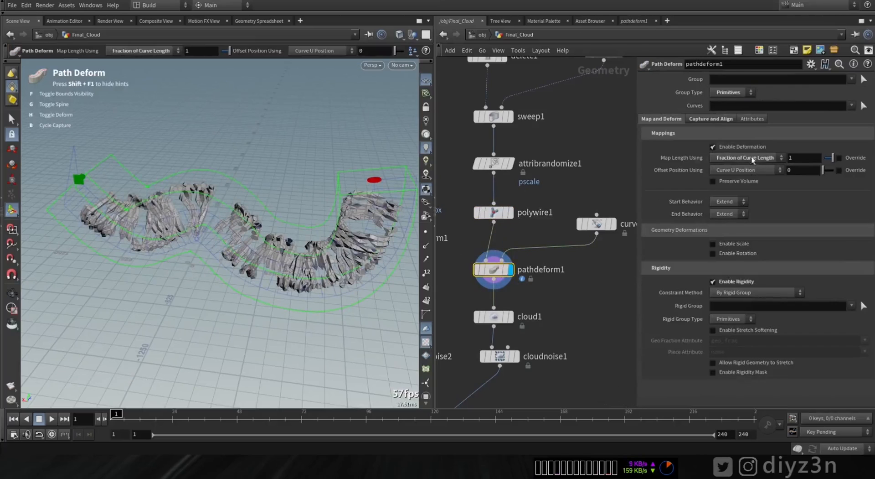
click(754, 158)
click(750, 158)
- Try X as pathdeform1's forward direction, restore Y, and inspect the deformed wires along the curve
click(701, 120)
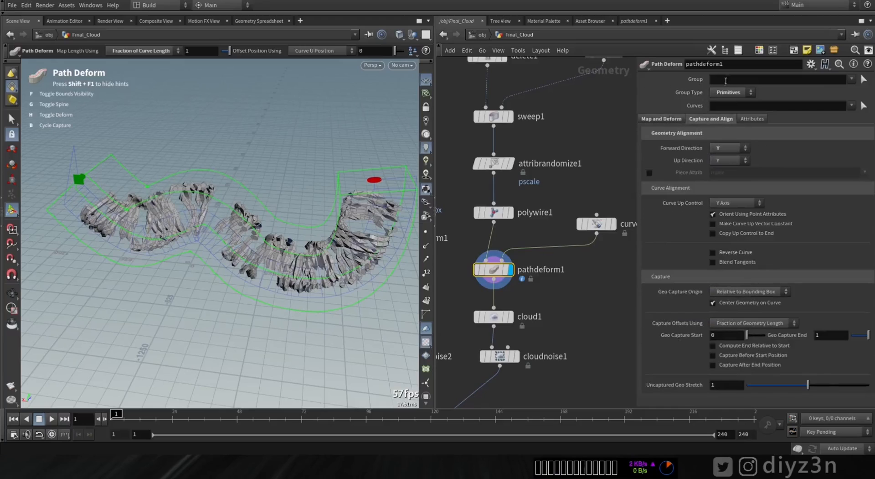
click(729, 159)
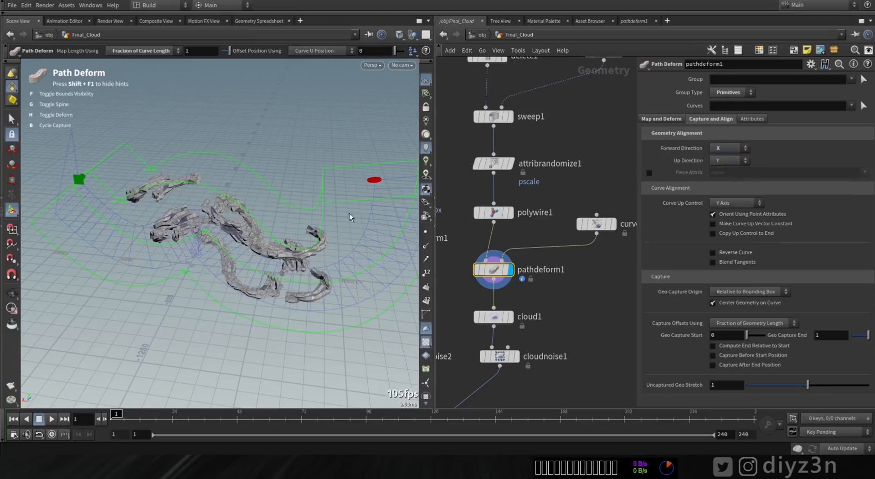
click(727, 149)
click(725, 167)
click(659, 121)
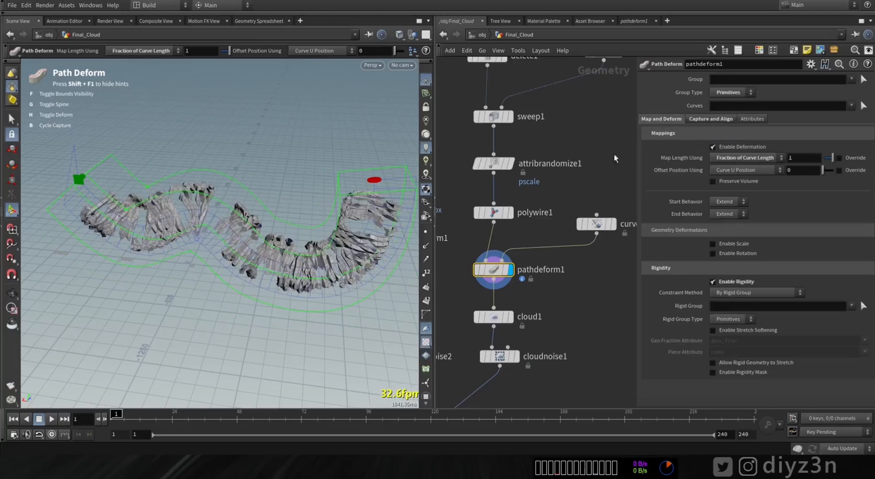
alt+drag(230, 207, 254, 210)
alt+middle_drag(254, 209, 279, 189)
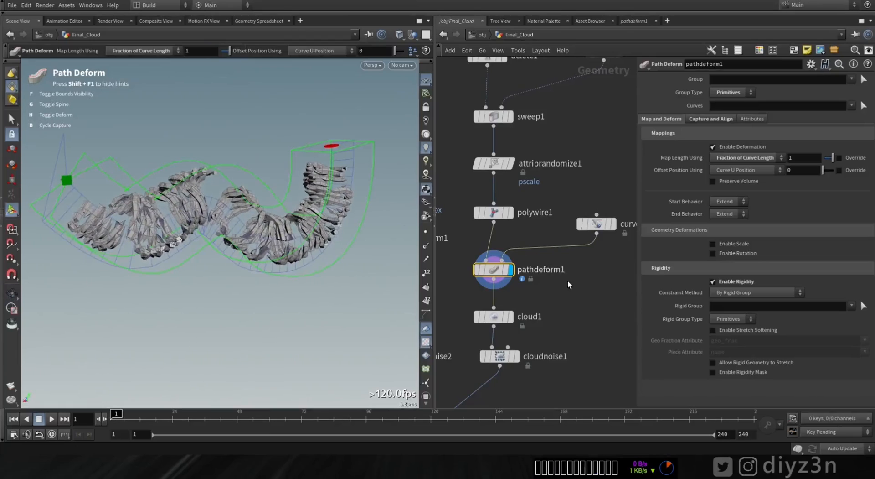
- Display cloud1, view the wires as a volume from different angles, and check its volume sampling settings
middle_drag(509, 316, 524, 263)
click(525, 264)
alt+drag(310, 239, 208, 233)
alt+right_drag(208, 233, 286, 235)
drag(286, 235, 257, 248)
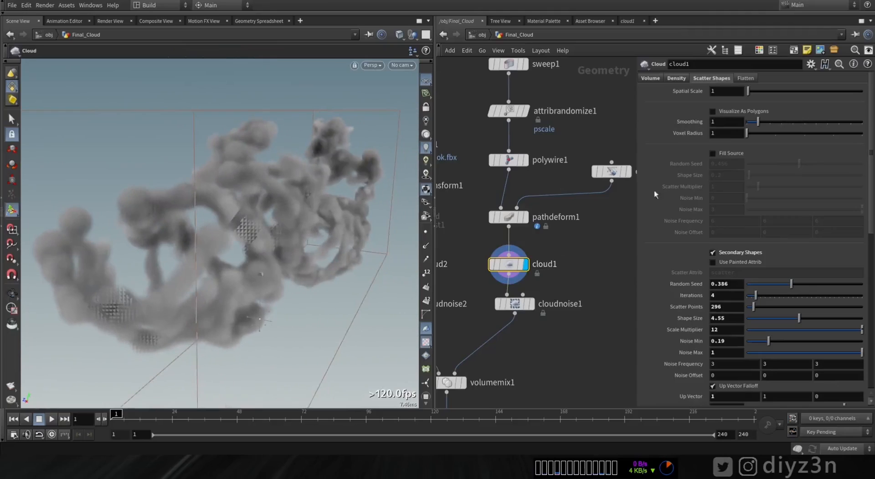
click(651, 78)
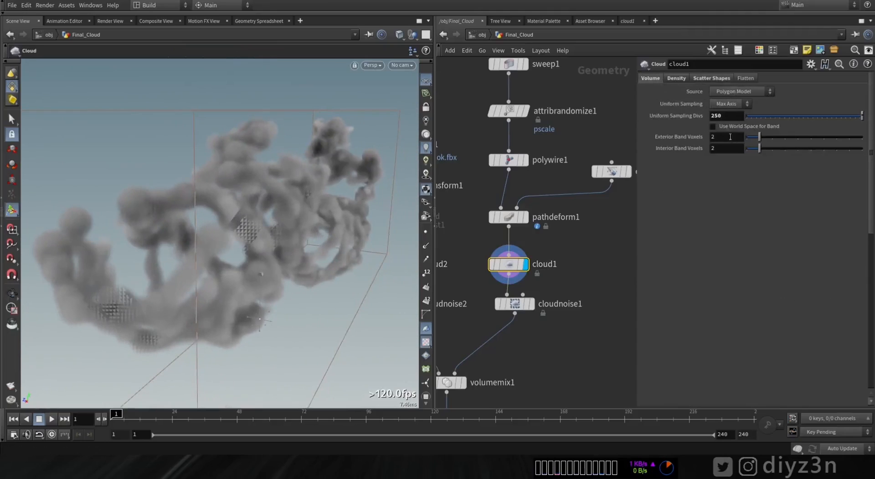
- Turn cloud1's Secondary Shapes off and on again to compare the cloud with and without them
click(712, 78)
click(723, 251)
key(space)
drag(296, 210, 270, 206)
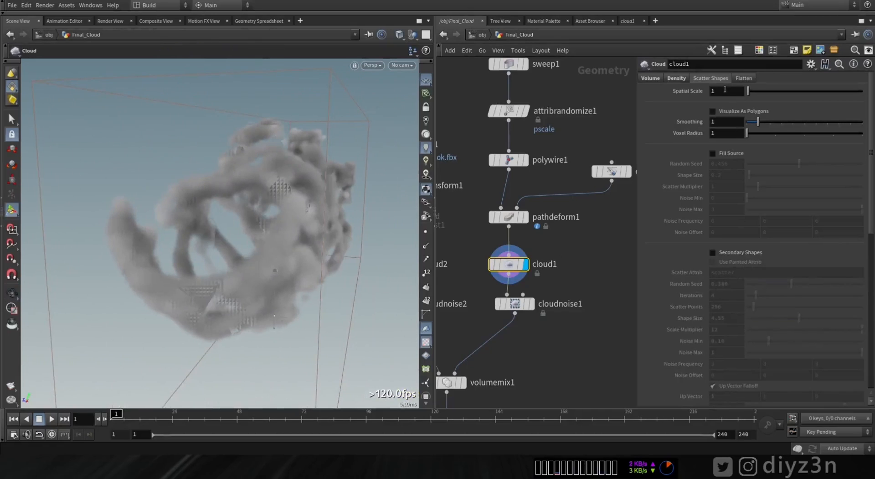
click(724, 252)
key(space)
mouse_move(258, 198)
mouse_down()
mouse_move(308, 211)
mouse_move(271, 207)
mouse_up()
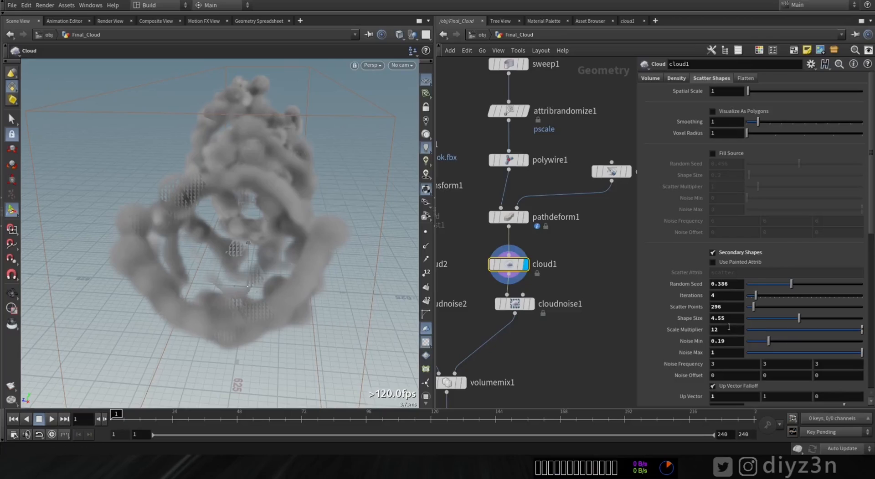
- Set cloud1's secondary Shape Size to 8.02 and display cloudnoise1 to inspect the noise on the cloud
drag(794, 322, 840, 322)
alt+drag(327, 247, 180, 209)
click(533, 305)
click(503, 305)
right_click(261, 211)
right_click(189, 216)
alt+right_drag(253, 170, 203, 185)
alt+right_click(204, 186)
alt+drag(365, 168, 349, 255)
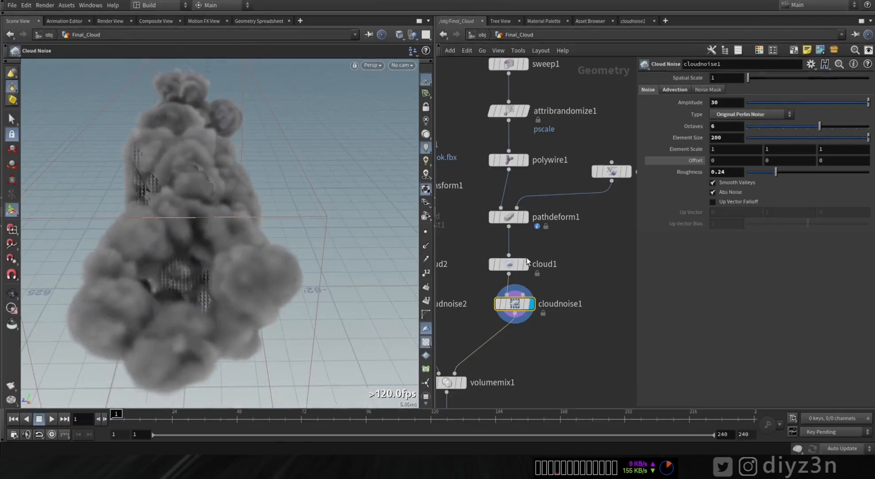
- Set cloud1's secondary Shape Size to 5.81 while cloudnoise1 stays displayed, and inspect the cloud from the side
click(522, 263)
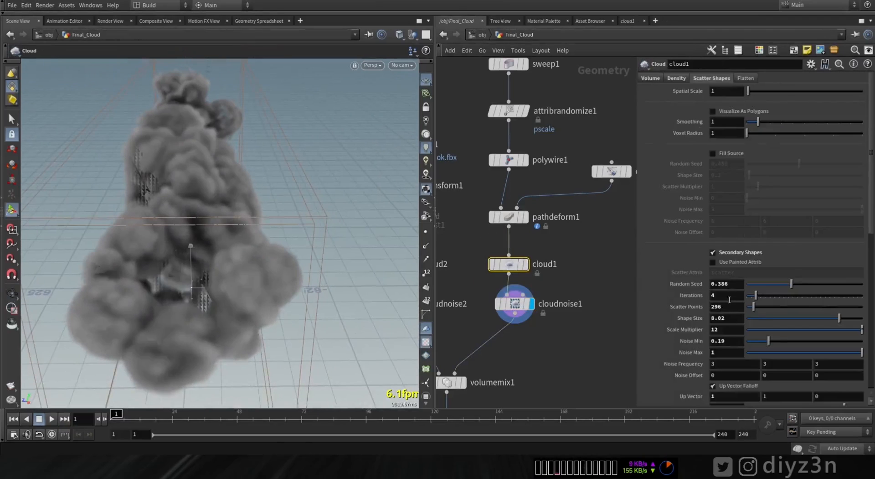
click(814, 320)
alt+drag(207, 227, 175, 195)
- Display file1 and transform1 in turn to examine the castle model imported from zamok.fbx
middle_drag(484, 164, 598, 291)
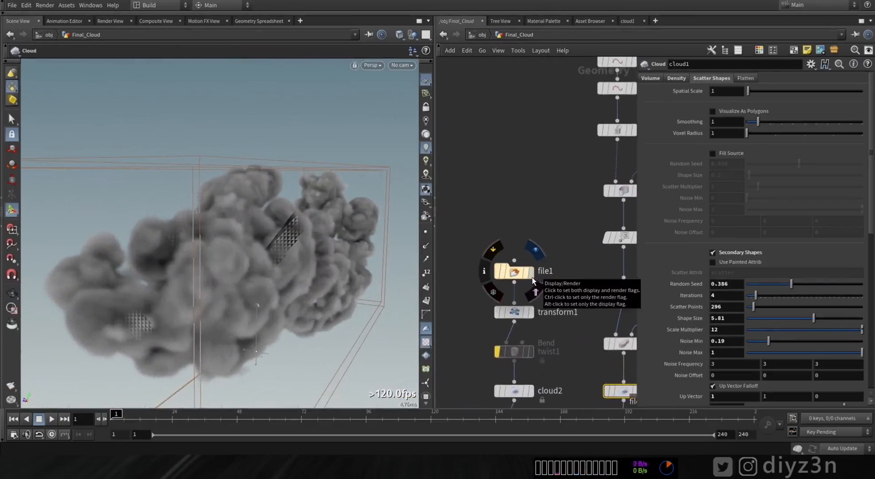
click(532, 276)
click(531, 312)
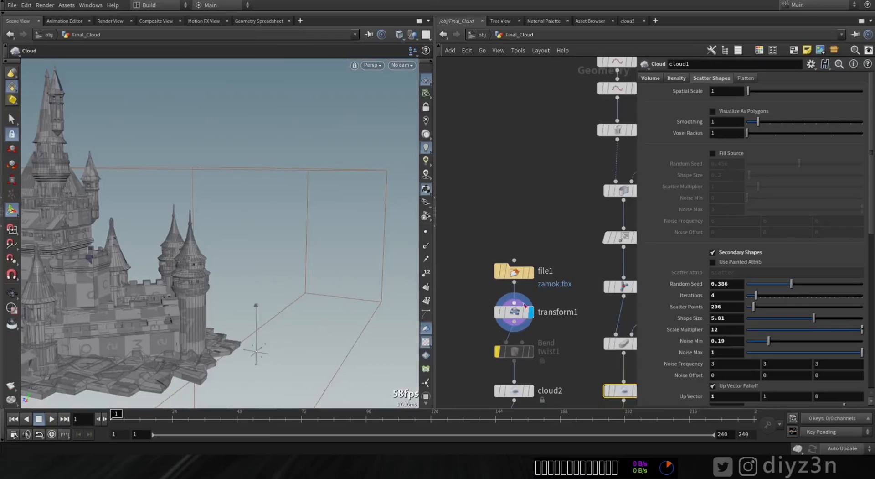
- Template pathdeform1 to show the deformed wires alongside the castle, and frame both in the viewport
middle_drag(562, 350, 488, 314)
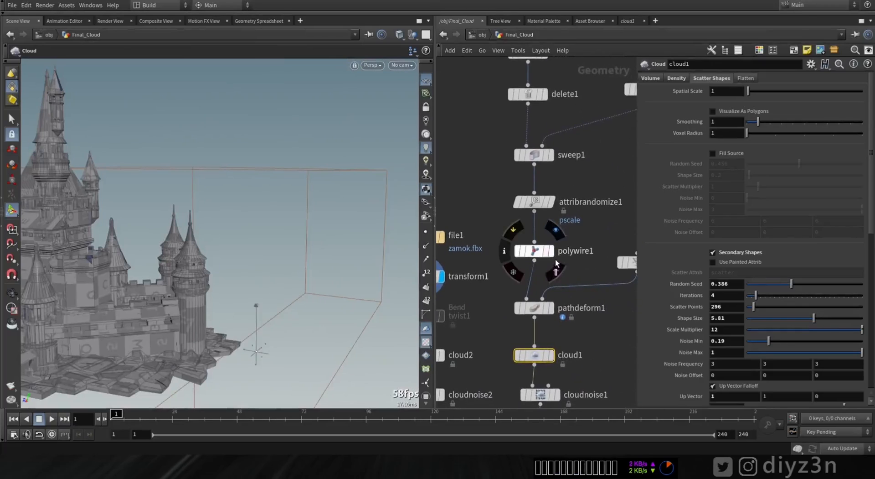
click(555, 271)
click(552, 331)
mouse_move(248, 232)
mouse_down()
mouse_move(252, 199)
mouse_move(209, 231)
mouse_move(160, 215)
mouse_up()
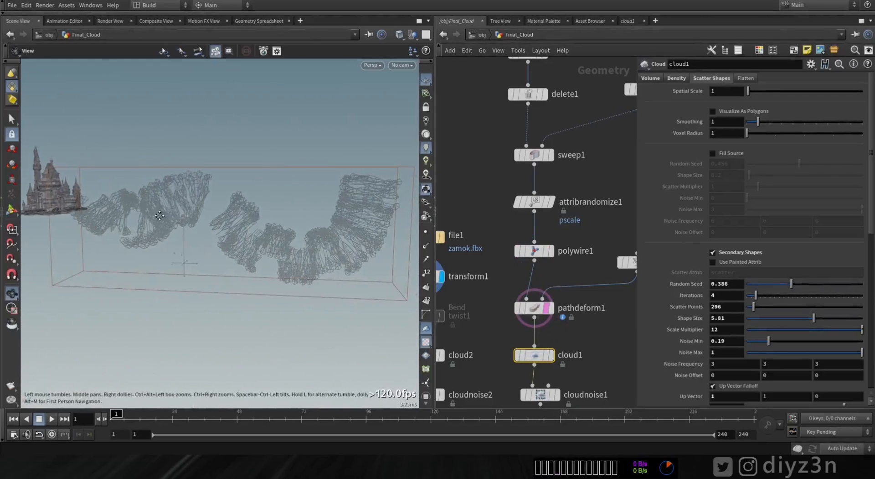
middle_drag(165, 204, 289, 256)
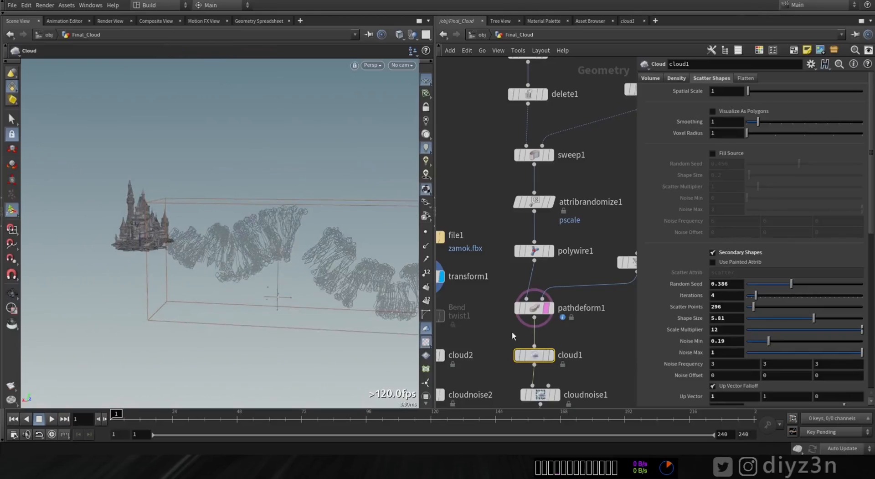
- Display cloud2 and cloudnoise2 in turn to examine the castle converted into a noisy cloud
middle_drag(512, 332, 553, 269)
click(484, 291)
alt+drag(157, 215, 117, 215)
alt+right_drag(152, 220, 412, 223)
click(484, 331)
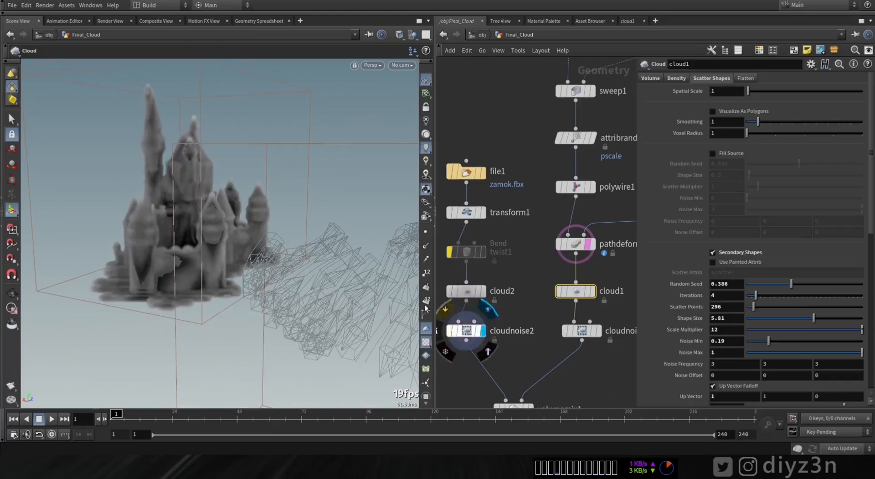
- Add a Merge node beside volumemix1 and connect cloudnoise2 and cloudnoise1 to it
middle_drag(539, 340, 525, 229)
mouse_move(525, 279)
middle_down()
mouse_move(572, 291)
mouse_move(526, 292)
middle_up()
key(Tab)
text(mer)
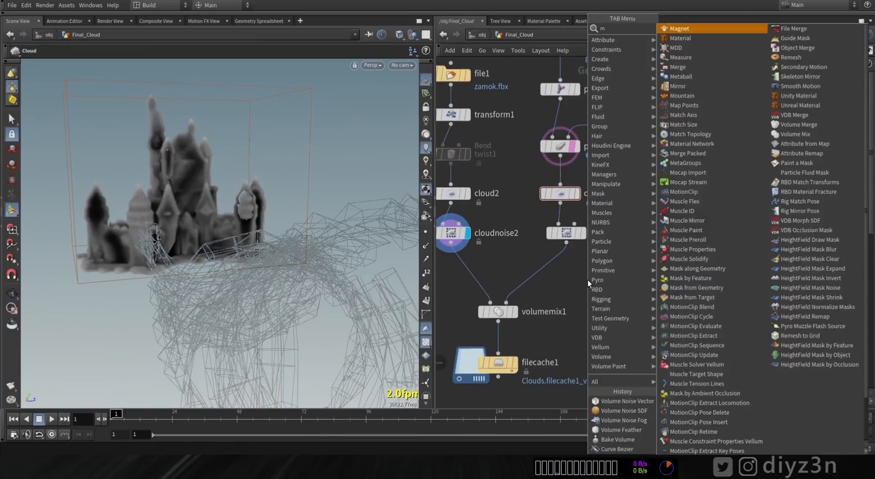
click(676, 28)
click(578, 281)
drag(577, 274, 464, 240)
middle_click(468, 236)
middle_click(601, 232)
drag(580, 252, 577, 280)
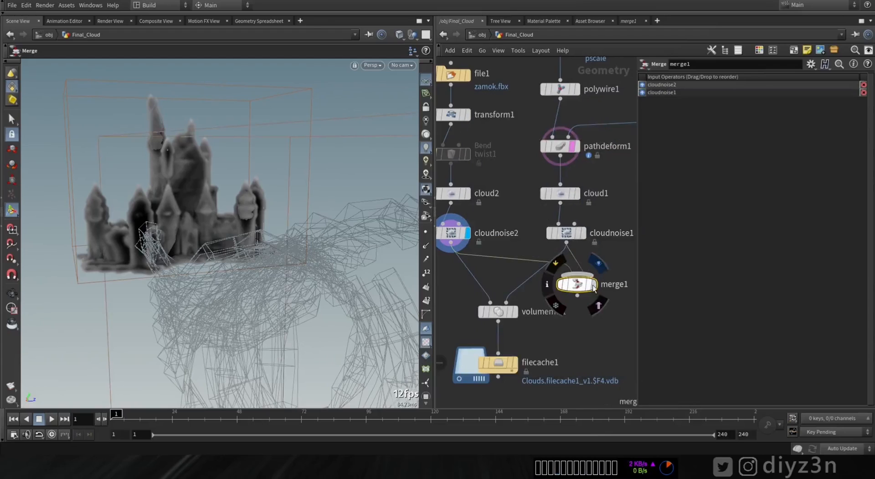
- Display merge1 to check the merged castle and trail clouds, and delete the node
click(593, 283)
middle_click(577, 286)
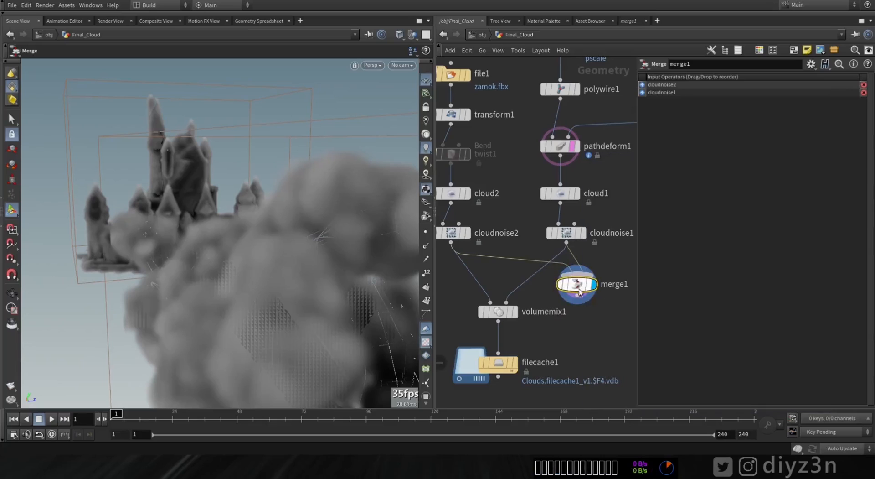
key(Delete)
- Display volumemix1 and check its node information for the combined density volume
click(515, 313)
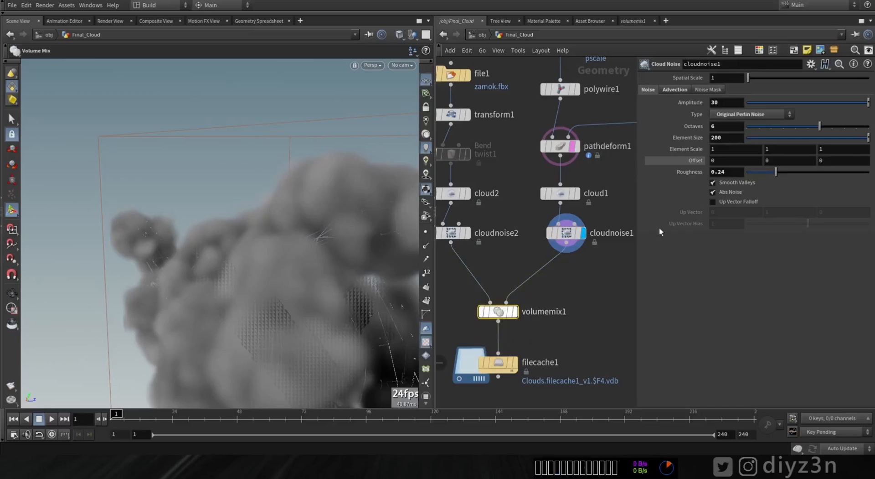
click(513, 312)
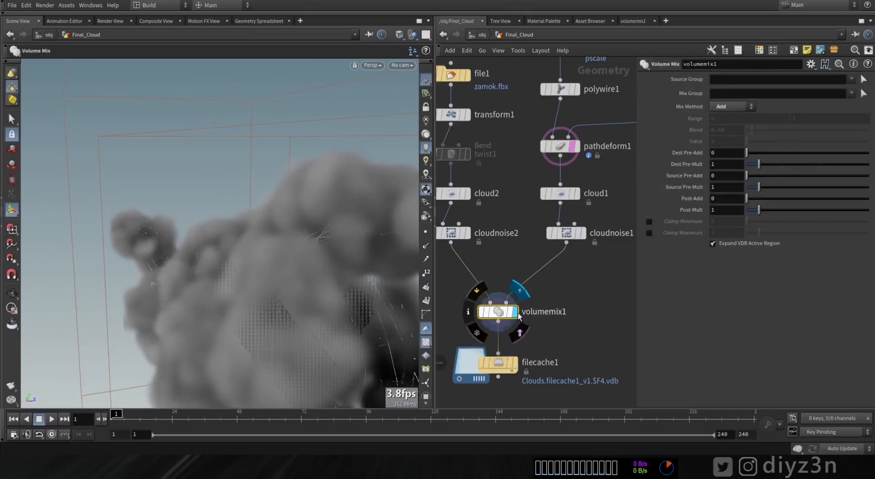
middle_click(502, 311)
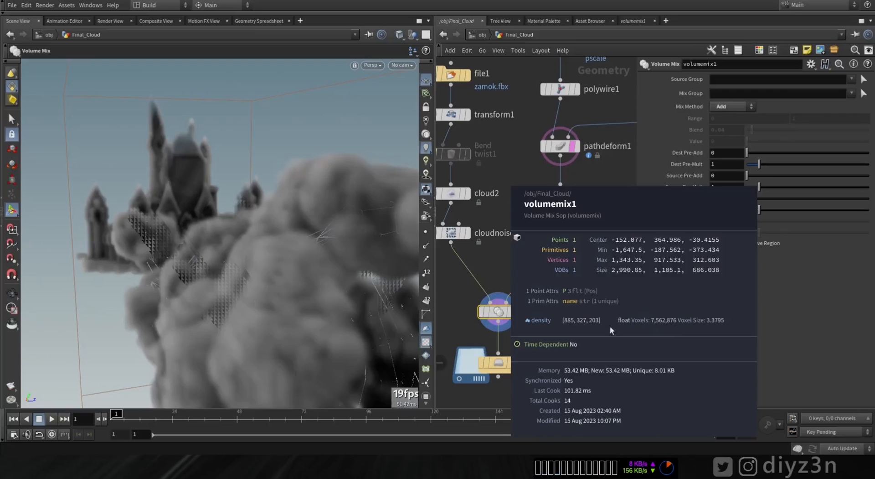
- Examine the mixed castle and trail cloud along its full length from several angles
scroll(86, 240, down, 4)
alt+drag(86, 240, 248, 222)
right_click(249, 221)
click(205, 240)
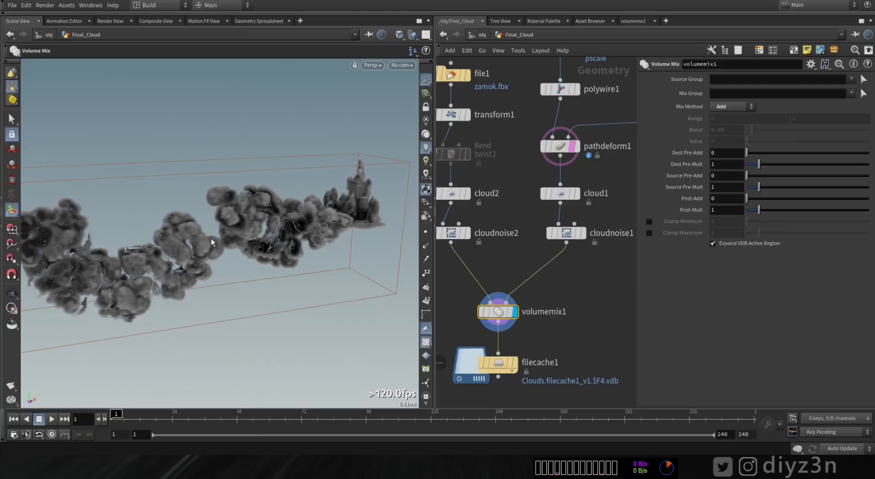
alt+drag(287, 174, 196, 170)
right_click(264, 178)
click(220, 163)
alt+drag(188, 242, 256, 209)
- Open filecache1's parameters and review its VDB file type and caching settings
middle_drag(546, 299, 545, 228)
click(504, 288)
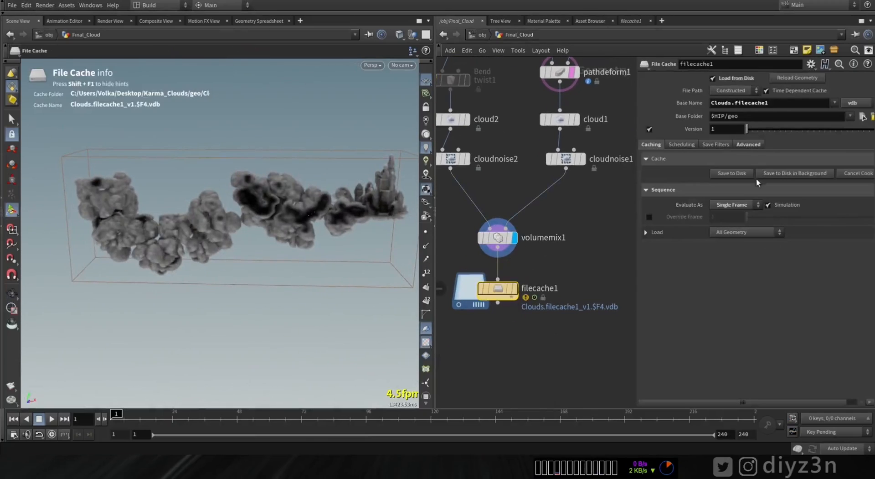
click(853, 122)
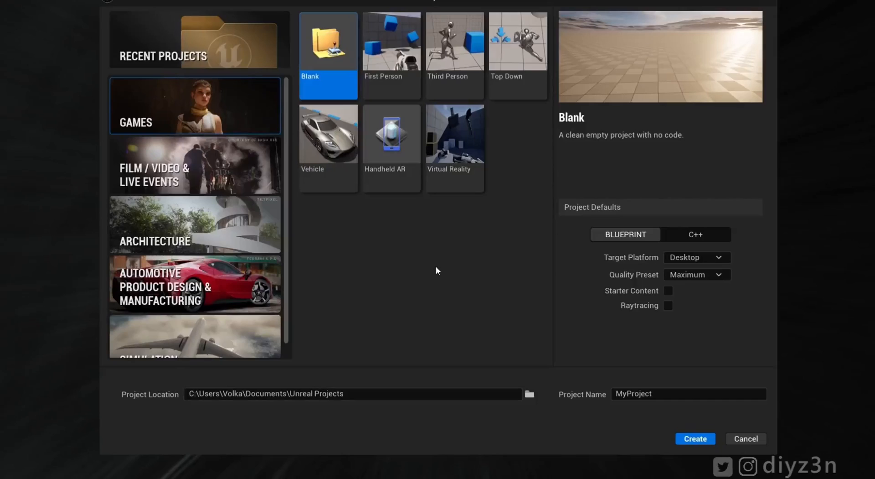
- In Unreal Engine, create a Blank Film / Video & Live Events project named VDB with Raytracing enabled
click(225, 182)
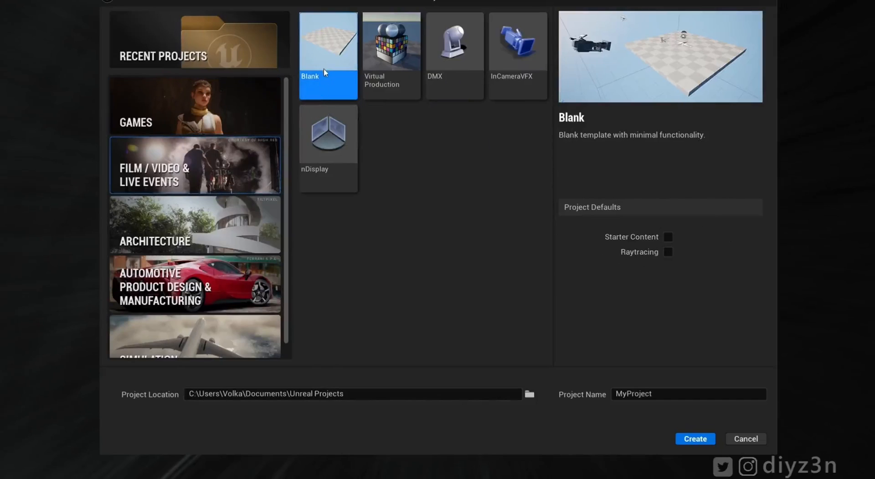
click(669, 251)
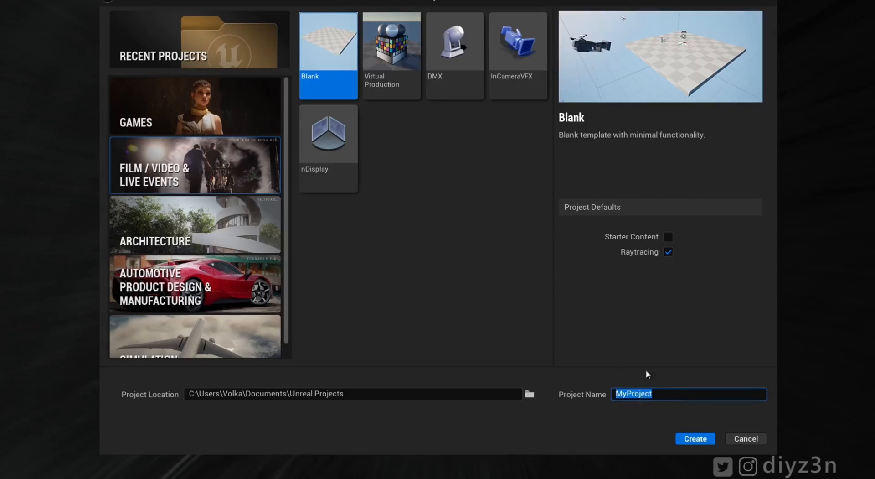
text(VDB)
click(695, 439)
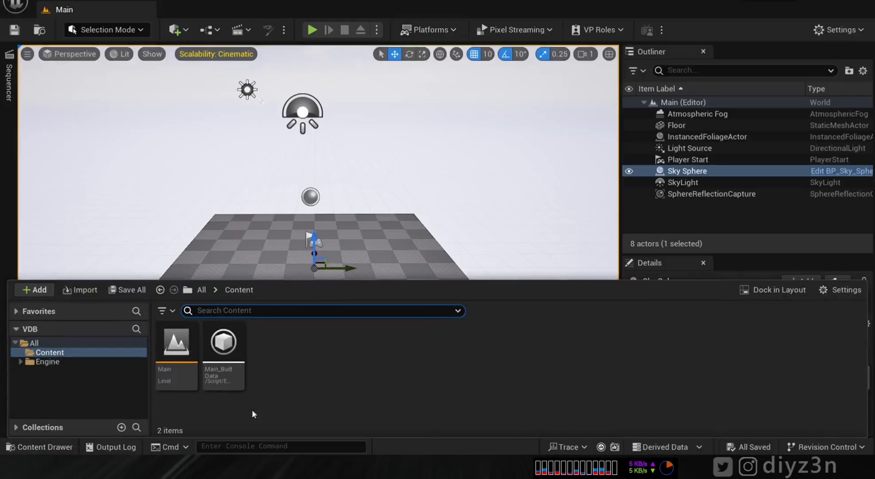
- Import the Clouds filecache1 OpenVDB file into the Content folder, keeping density in the 32bit float Attributes A R channel
right_click(343, 388)
click(401, 36)
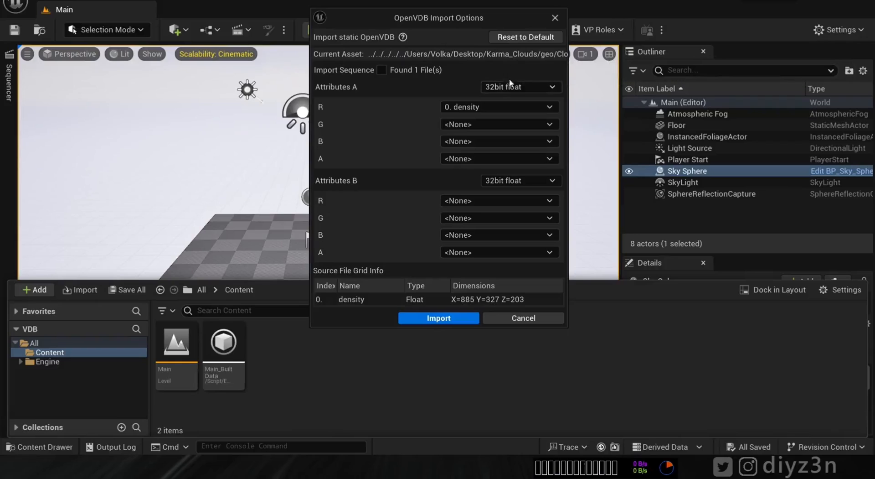
click(428, 317)
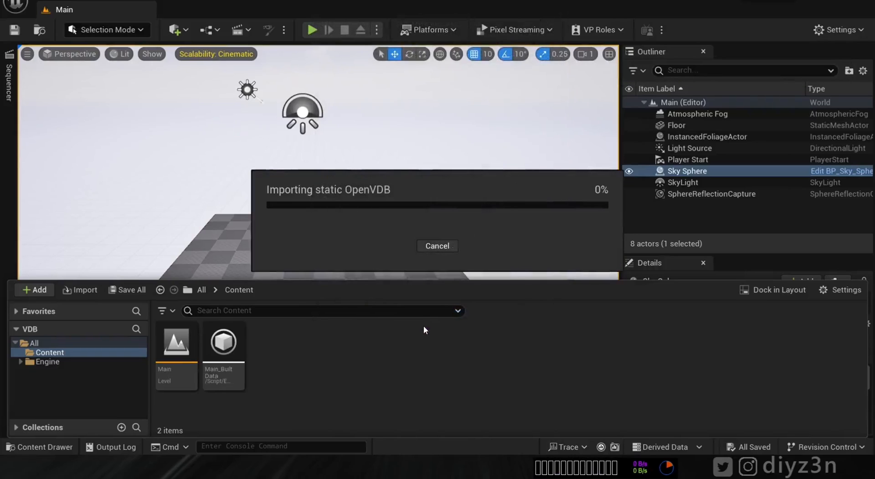
click(46, 446)
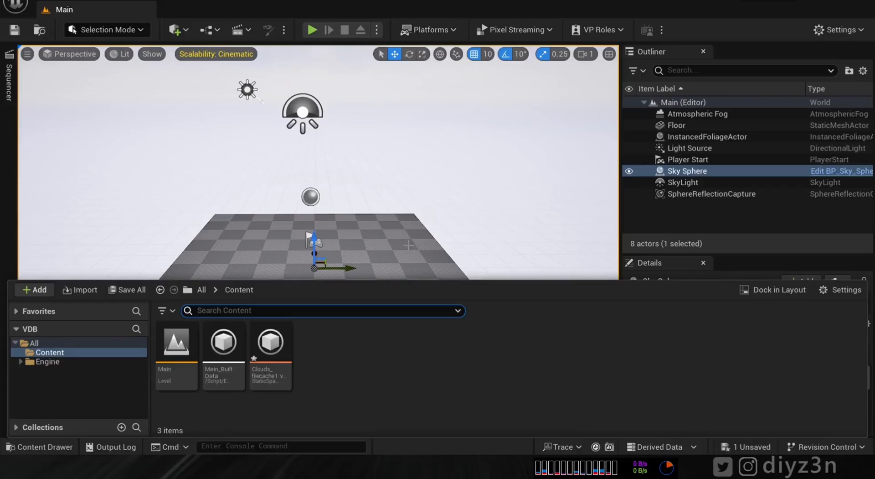
- Find the Heterogeneous Volume actor by searching for "het" and place it on the floor in the level
click(431, 210)
click(176, 29)
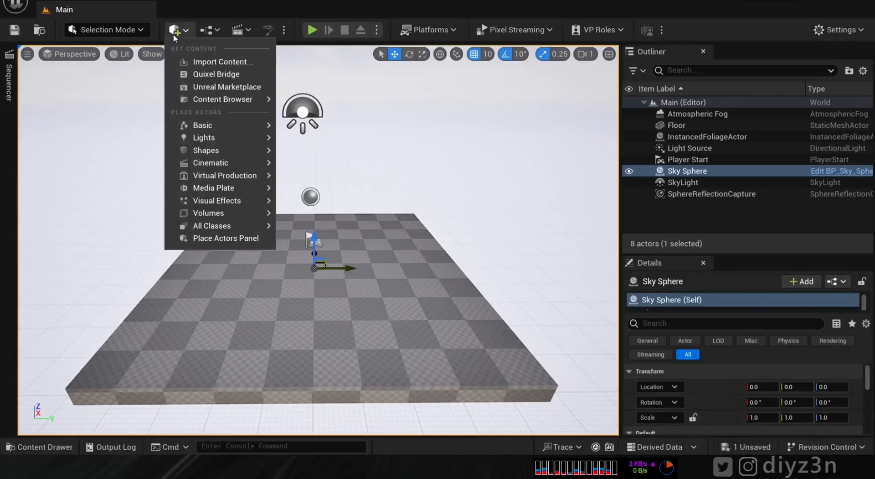
click(219, 239)
text(h)
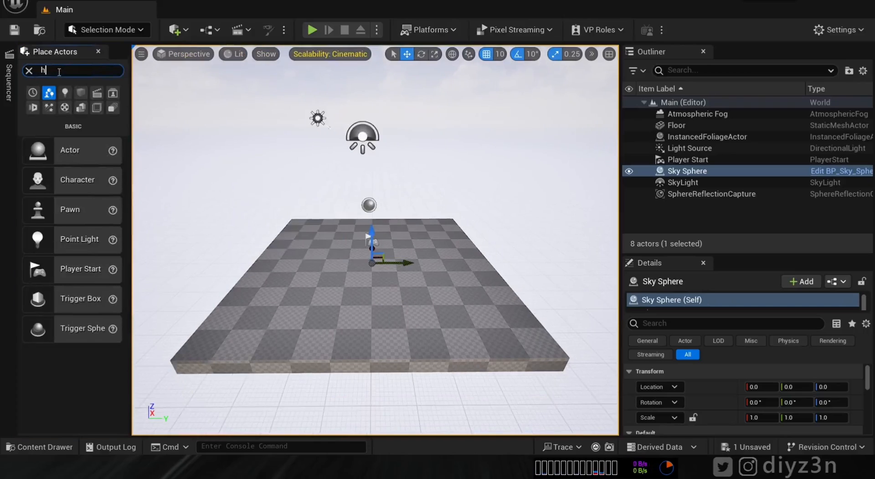
text(et)
drag(68, 87, 342, 272)
click(28, 69)
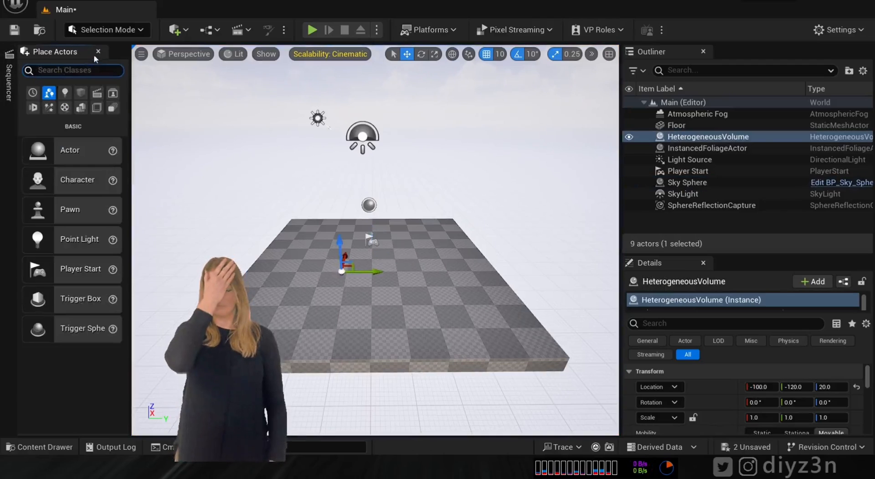
click(98, 52)
- Reset the HeterogeneousVolume's location to 0, 0, 0 and enlarge its details to show the material and volume settings
click(857, 386)
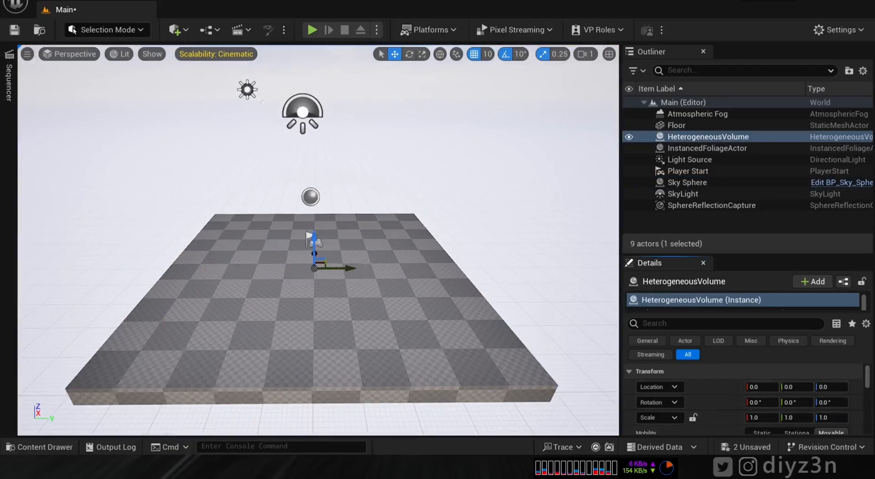
drag(665, 252, 666, 168)
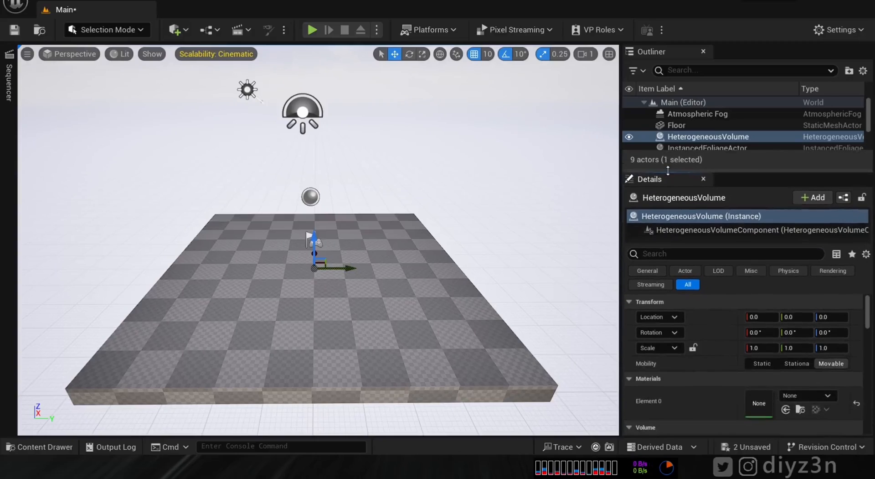
scroll(664, 348, down, 3)
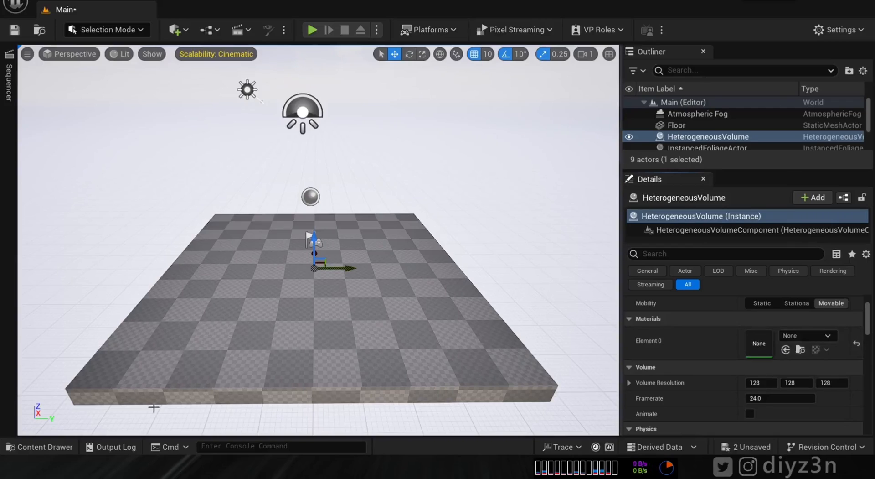
- Create a new material named VDB in the Content folder and open it in a maximized material editor
click(38, 447)
right_click(412, 405)
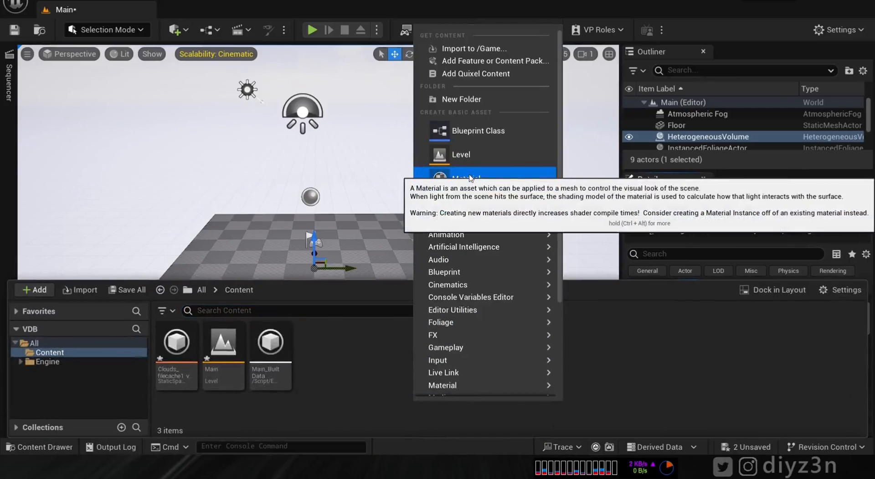
click(471, 178)
text(VDB)
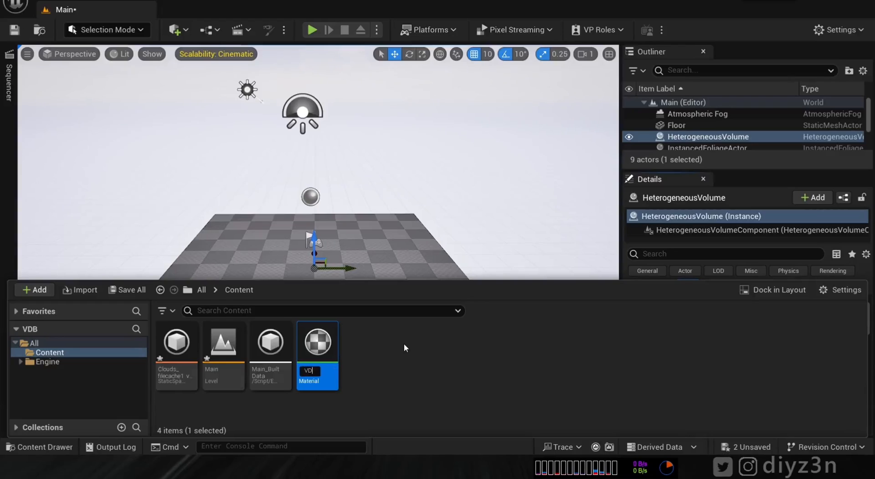
key(Return)
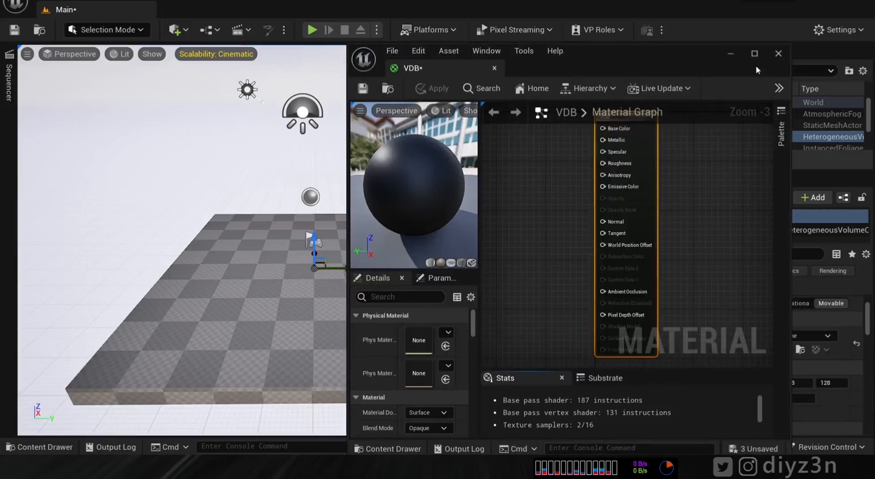
click(754, 53)
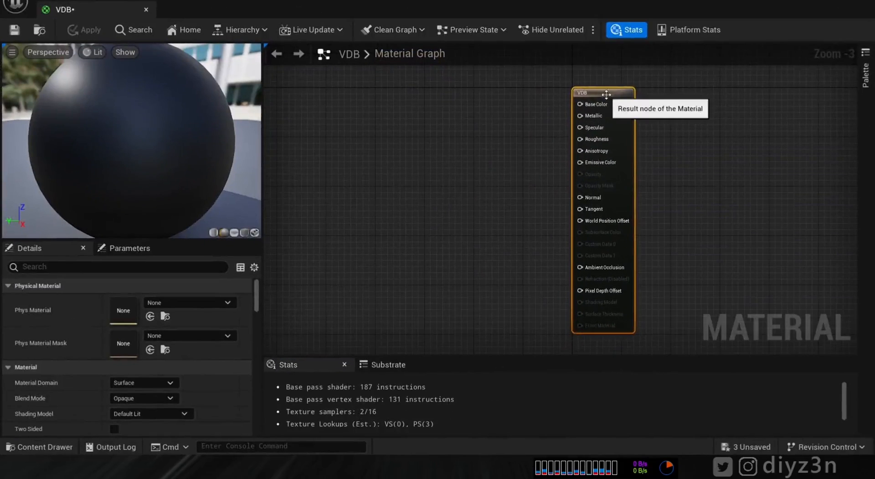
- Set the VDB material's domain to Volume and its blend mode to Additive
click(146, 385)
click(137, 425)
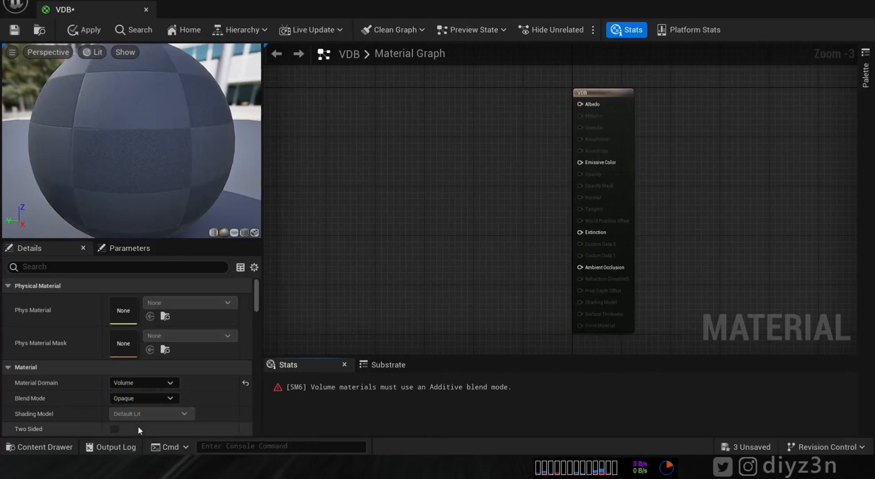
right_drag(440, 187, 501, 184)
click(141, 398)
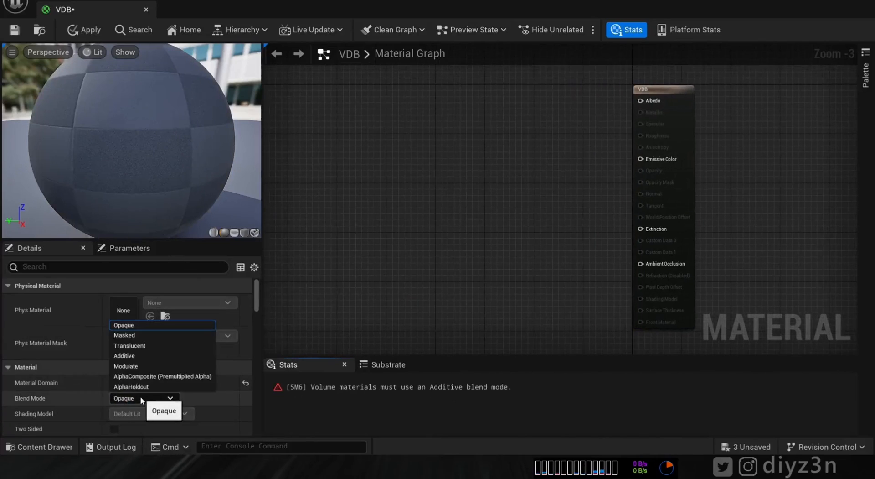
click(124, 356)
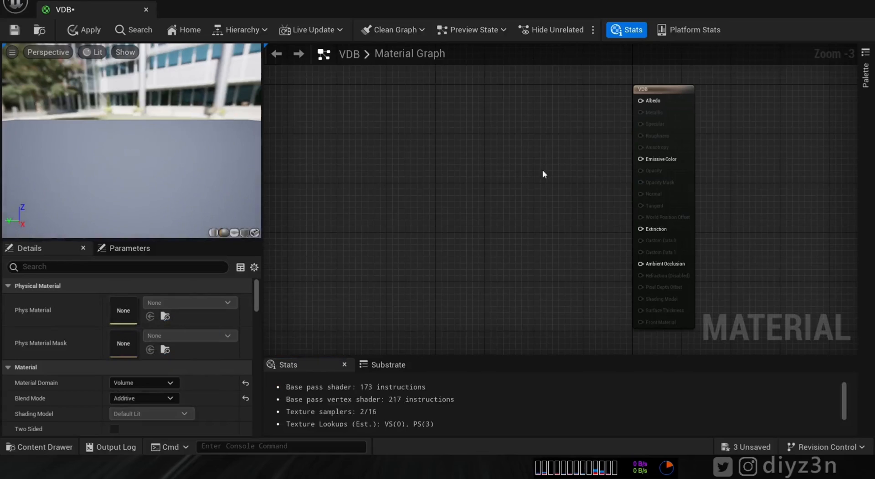
right_drag(545, 171, 561, 172)
click(694, 102)
- In the web browser, examine the Basic SVT Material graph on blueprintUE, including its notes, Blackbody, Density and attribute sections and output connections
scroll(644, 108, up, 3)
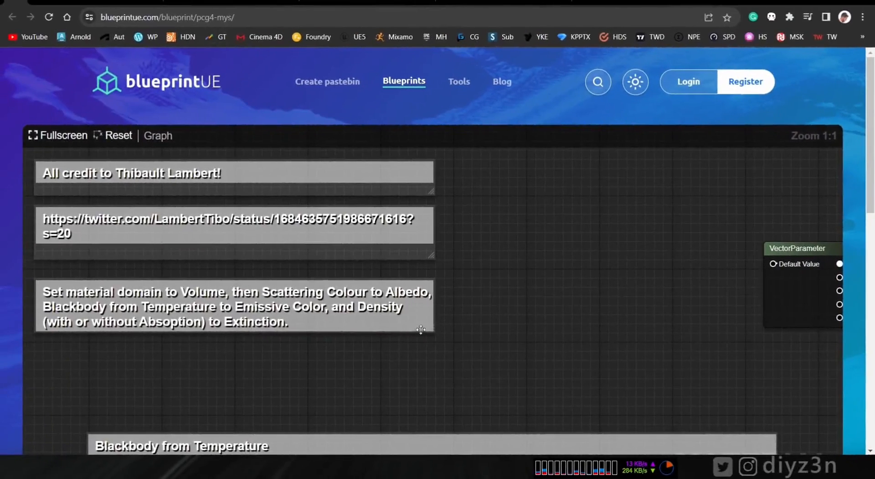
right_drag(427, 315, 417, 198)
right_drag(714, 335, 508, 244)
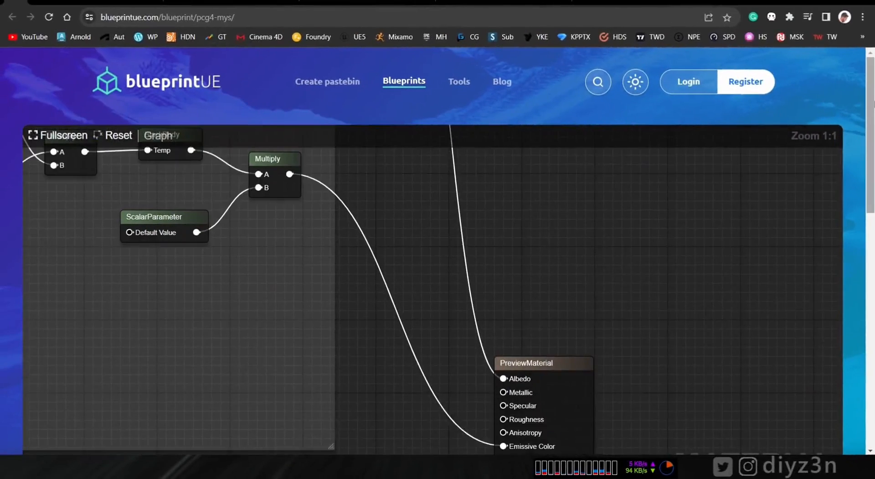
drag(874, 104, 874, 143)
right_drag(616, 225, 639, 133)
right_drag(568, 271, 581, 246)
drag(874, 153, 873, 113)
right_drag(580, 287, 639, 191)
click(57, 135)
right_drag(399, 206, 629, 135)
mouse_move(493, 115)
right_down()
mouse_move(506, 201)
mouse_move(592, 326)
right_up()
right_drag(422, 178, 680, 287)
mouse_move(516, 277)
right_down()
mouse_move(484, 114)
mouse_move(511, 111)
right_up()
mouse_move(317, 331)
right_down()
mouse_move(543, 246)
mouse_move(396, 176)
right_up()
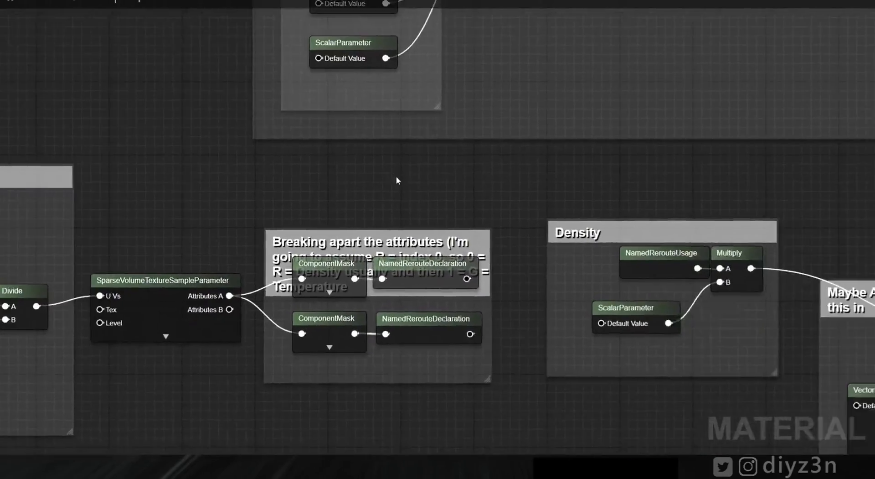
- Copy the Basic SVT Material code from the blueprintUE page and paste it into the VDB material graph in Unreal Engine
key(Escape)
scroll(808, 97, down, 8)
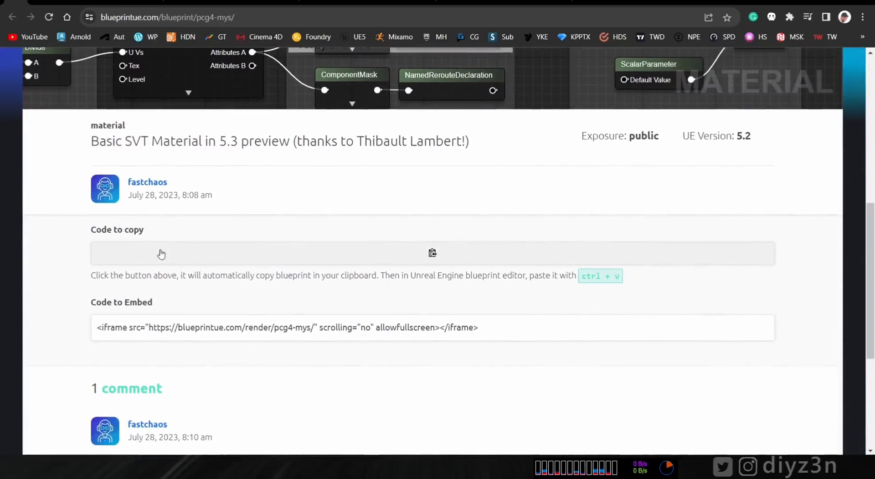
click(408, 258)
click(155, 444)
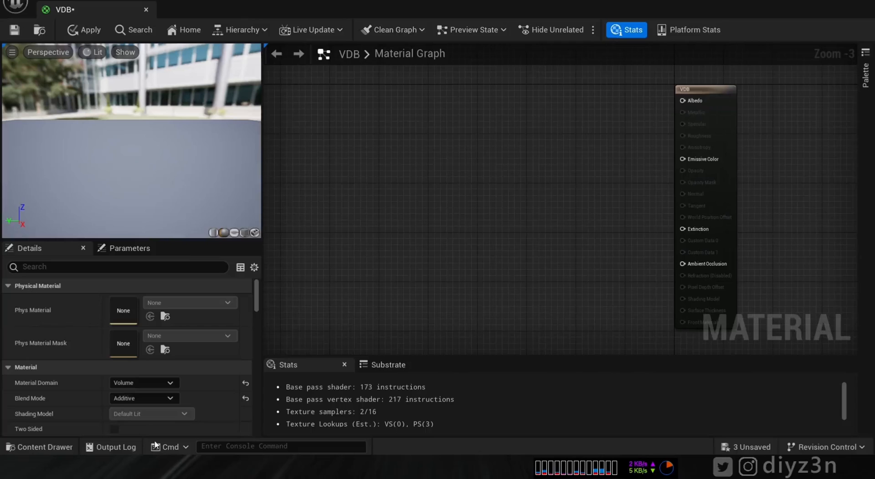
key(ctrl+v)
- Move the VDB result node clear of the pasted nodes, to the right of the Blackbody group
right_drag(748, 171, 508, 215)
drag(456, 139, 698, 112)
right_drag(634, 119, 638, 181)
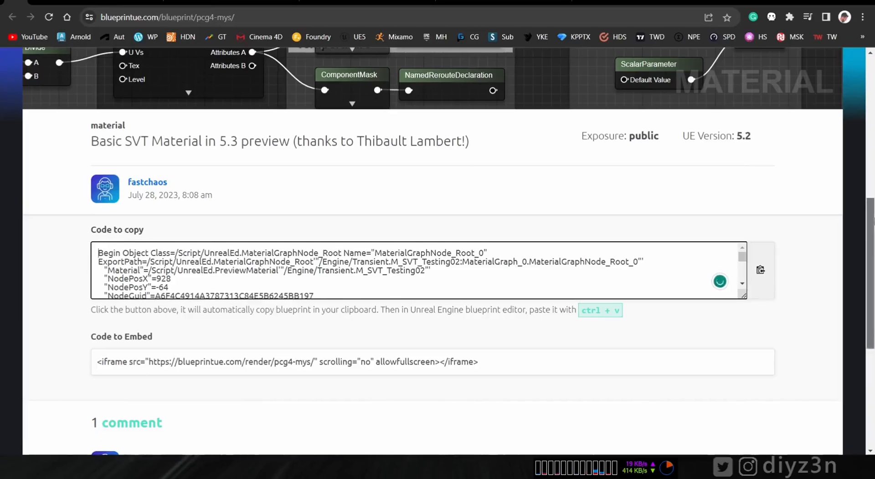
- Following the blueprintUE reference graph, connect the Blackbody Multiply to Emissive Color and the Scattering Colour parameter to Albedo on the VDB result node
drag(874, 221, 872, 138)
drag(870, 198, 870, 184)
drag(788, 180, 399, 341)
drag(734, 191, 585, 179)
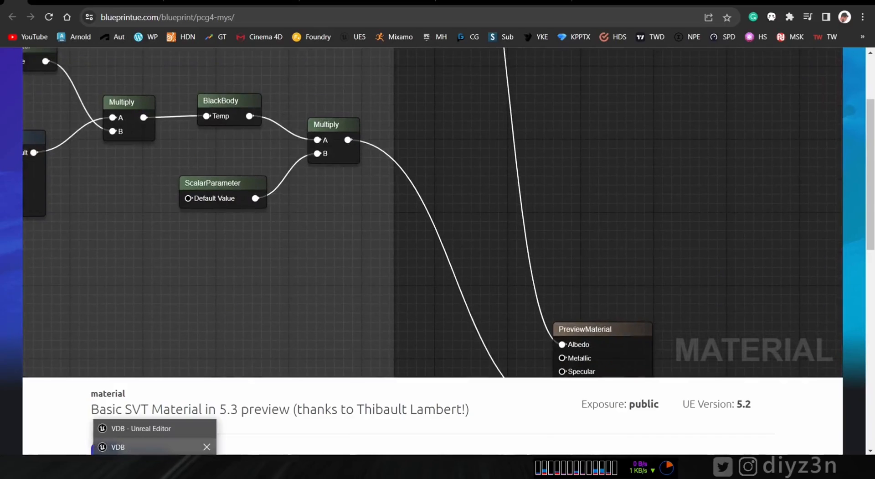
drag(581, 273, 588, 163)
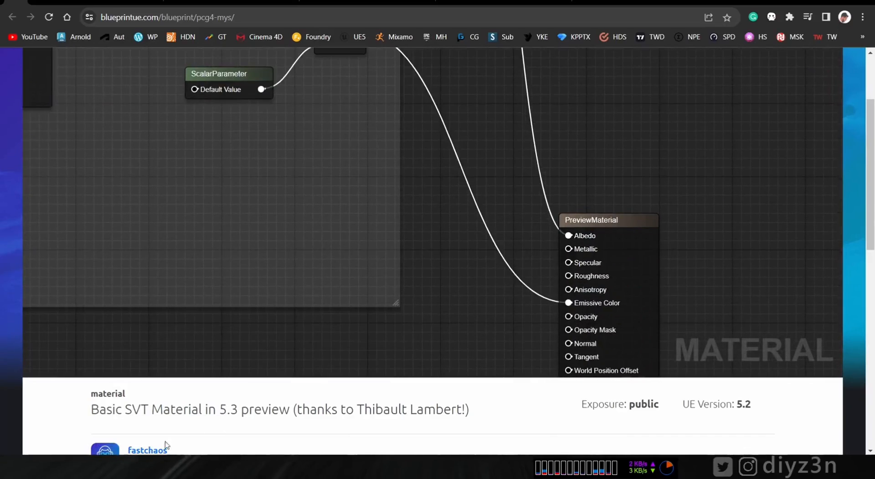
click(147, 449)
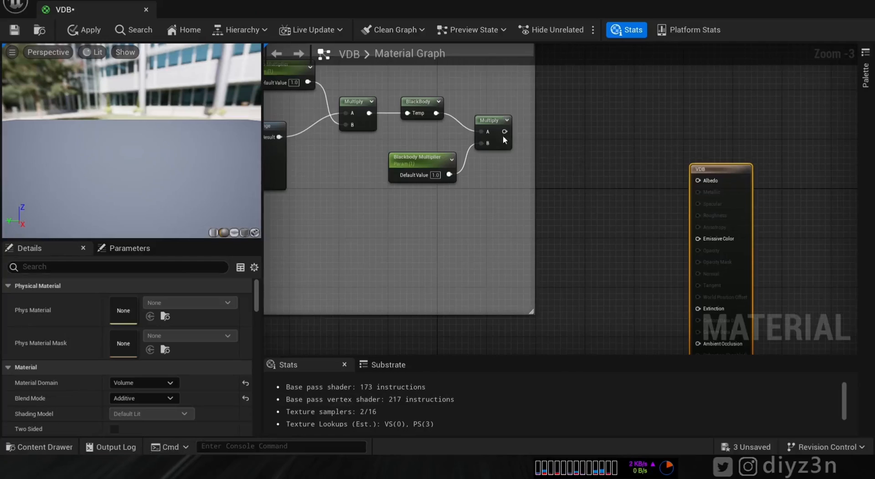
drag(695, 239, 696, 239)
right_drag(646, 127, 529, 273)
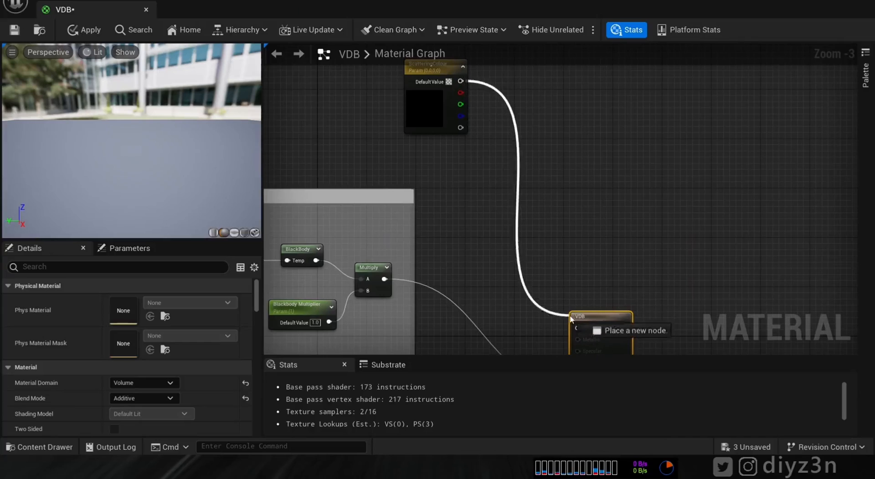
drag(577, 326, 577, 327)
- Check the Extinction link in the blueprintUE reference, connect the Absorption group's Multiply to Extinction in the VDB material, and save it
right_drag(619, 277, 647, 98)
right_drag(523, 319, 552, 188)
click(99, 467)
drag(874, 178, 874, 204)
right_drag(715, 185, 730, 47)
right_drag(716, 220, 718, 134)
right_drag(701, 207, 703, 238)
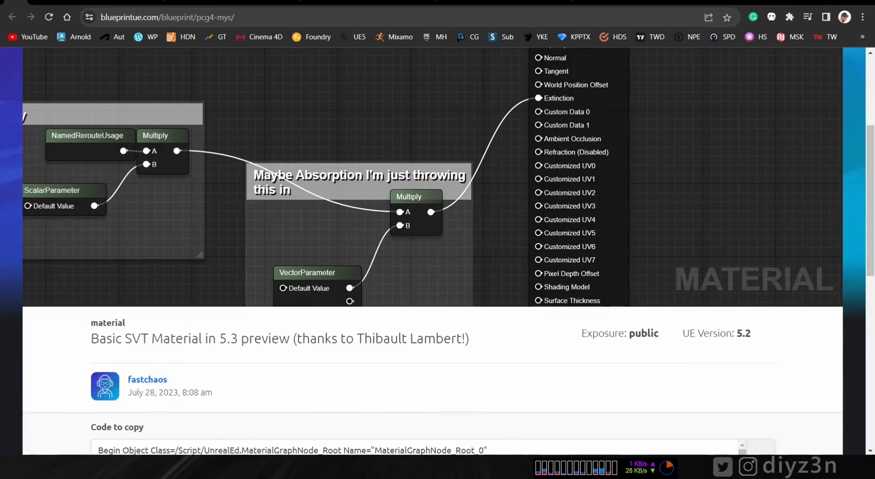
key(alt+Tab)
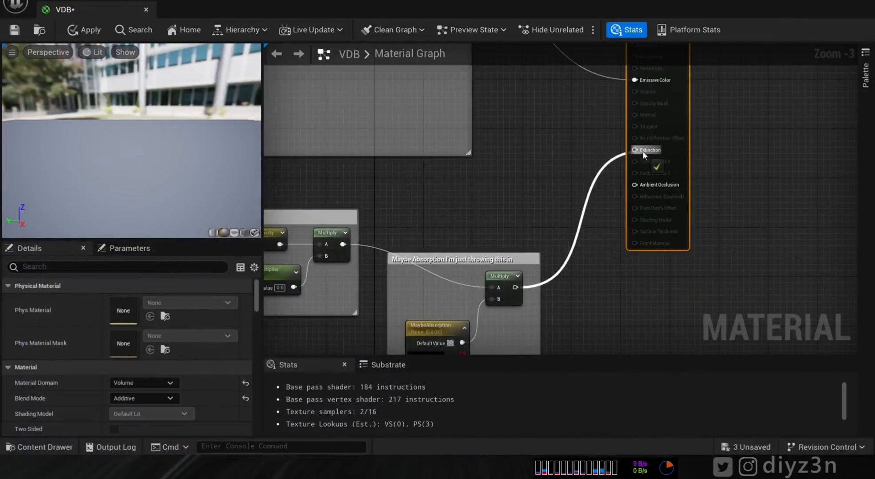
right_drag(507, 181, 645, 169)
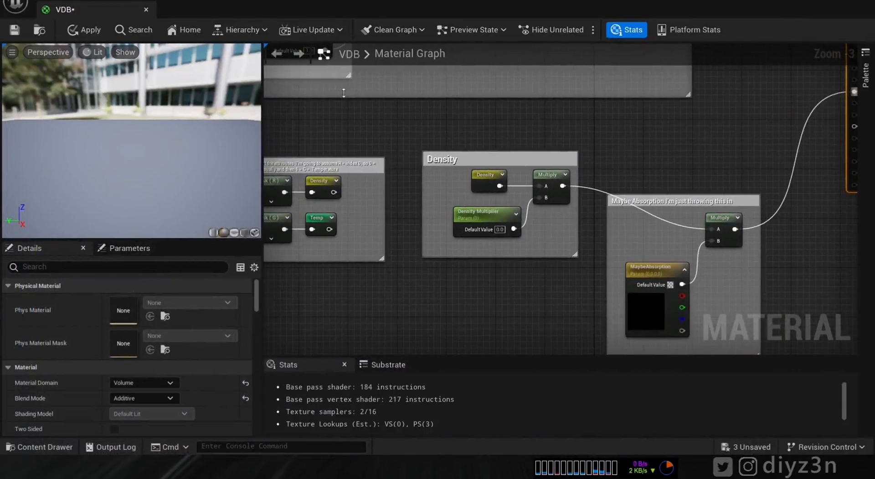
click(14, 29)
- Assign Clouds_filecache1_v1_0001 as the Input SVT node's Sparse Volume Texture, then save the material and close its editor
right_drag(336, 123, 587, 136)
click(561, 194)
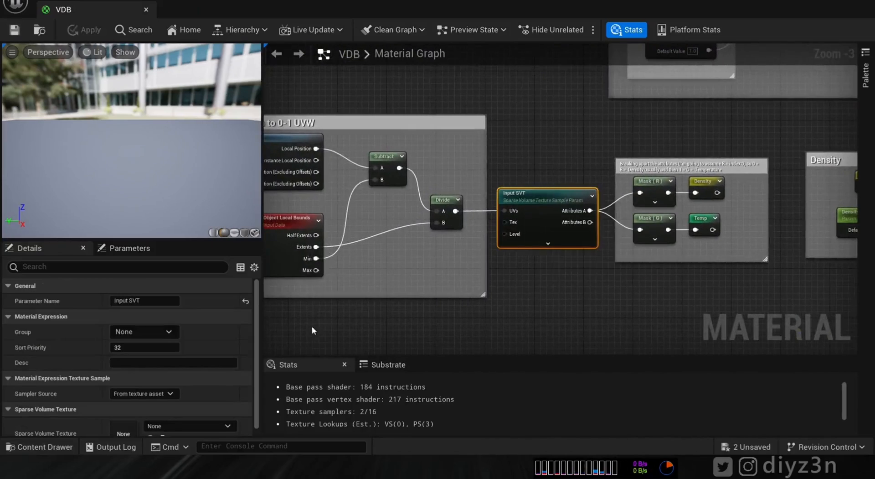
scroll(141, 367, down, 1)
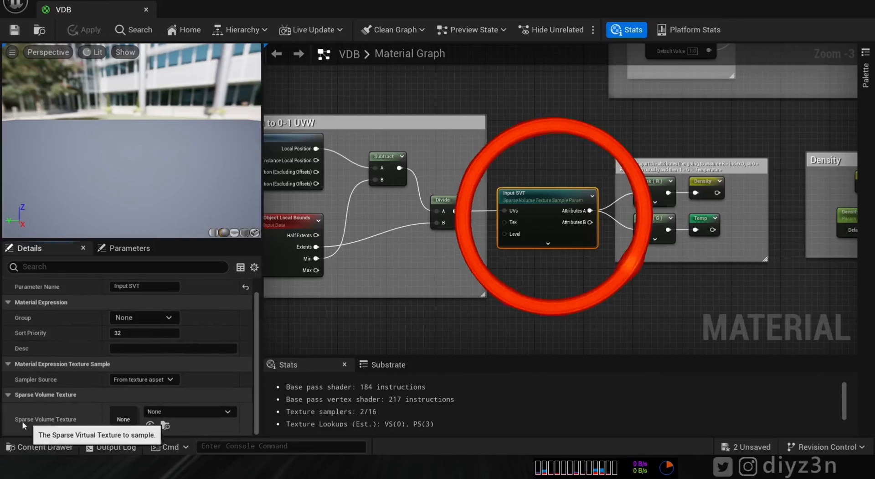
click(187, 411)
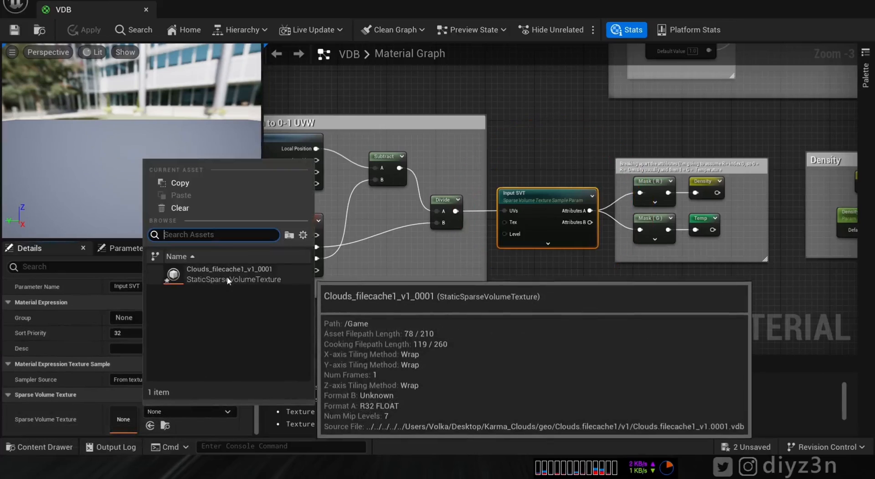
click(227, 276)
click(15, 30)
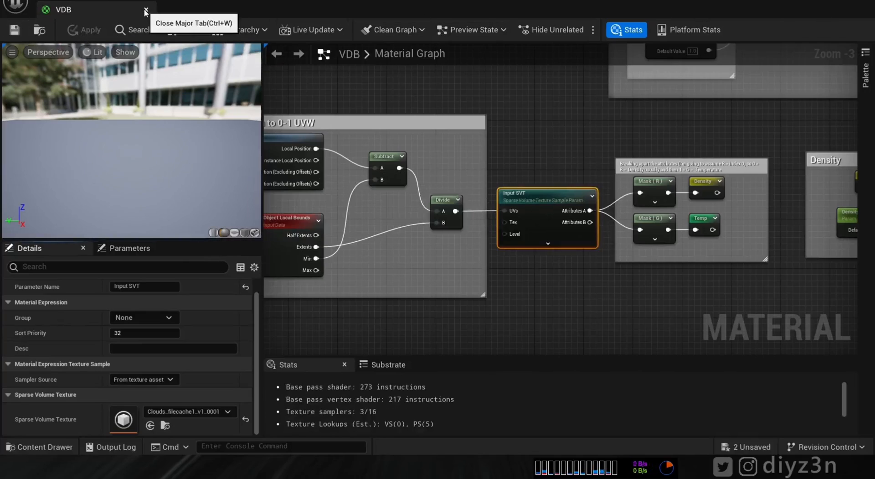
drag(310, 14, 599, 67)
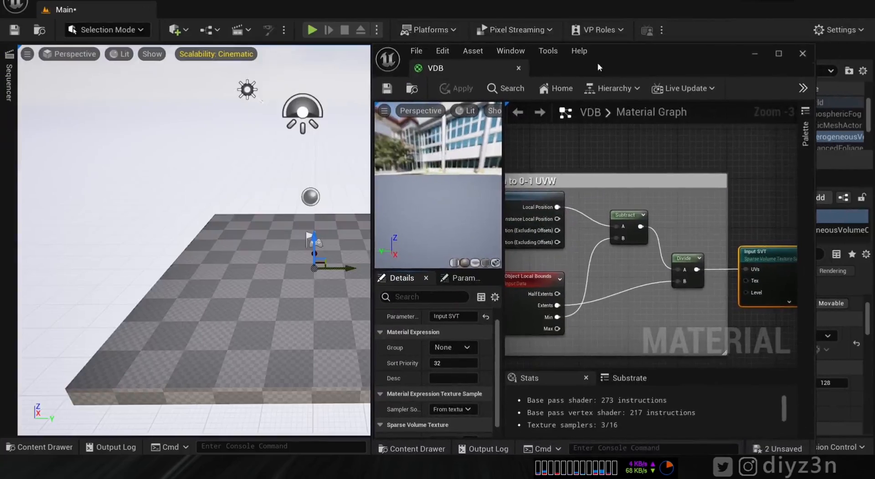
click(804, 54)
click(825, 336)
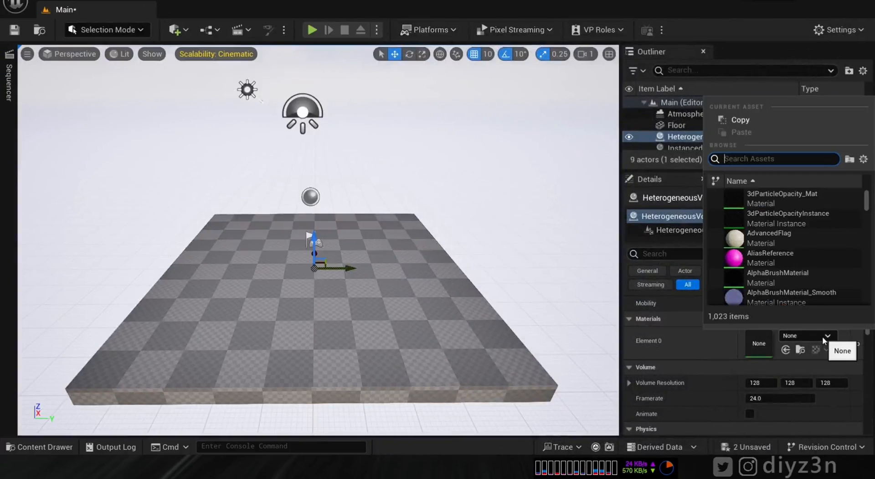
click(38, 446)
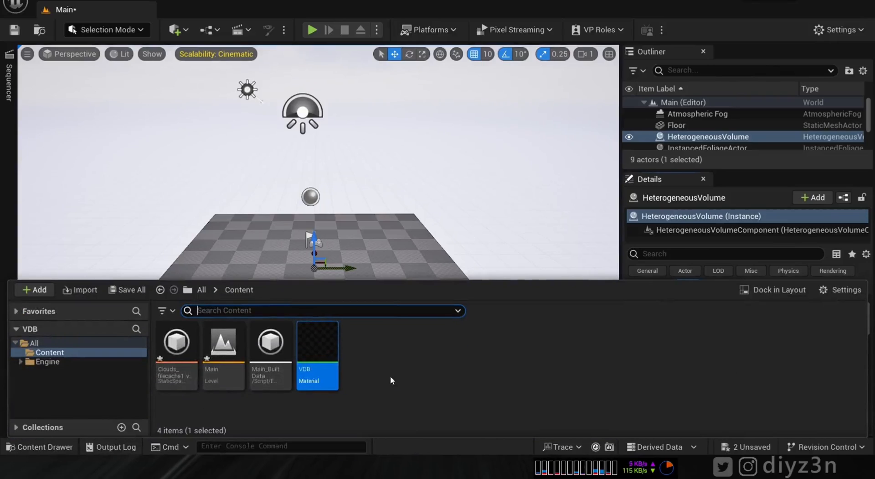
click(422, 258)
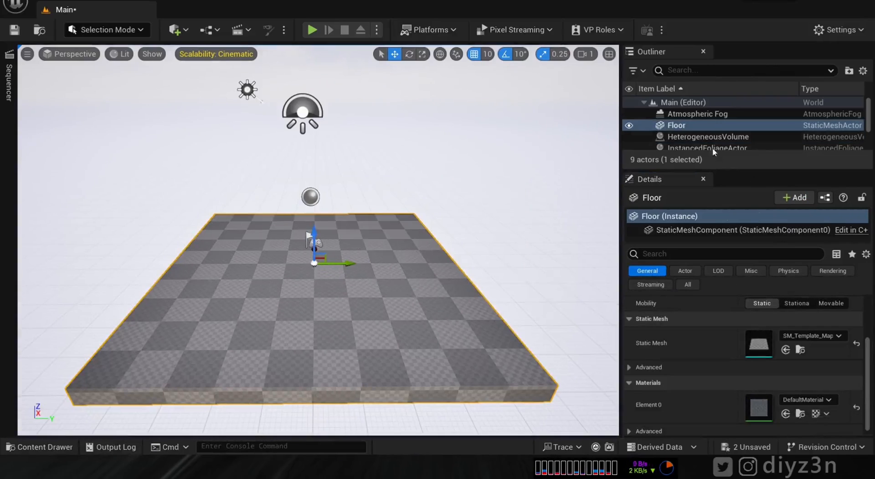
- Select the HeterogeneousVolume actor and assign the VDB material to its Element 0 by searching for "vdb"
click(711, 136)
click(804, 336)
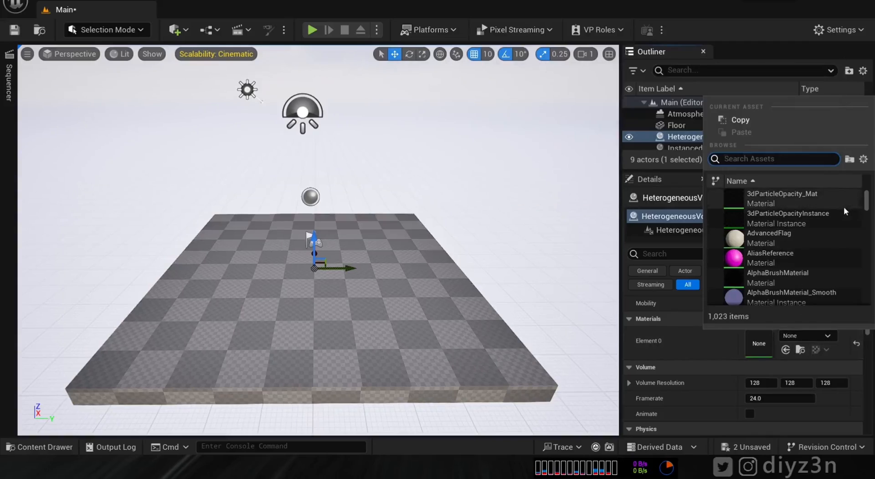
text(vdb)
click(748, 204)
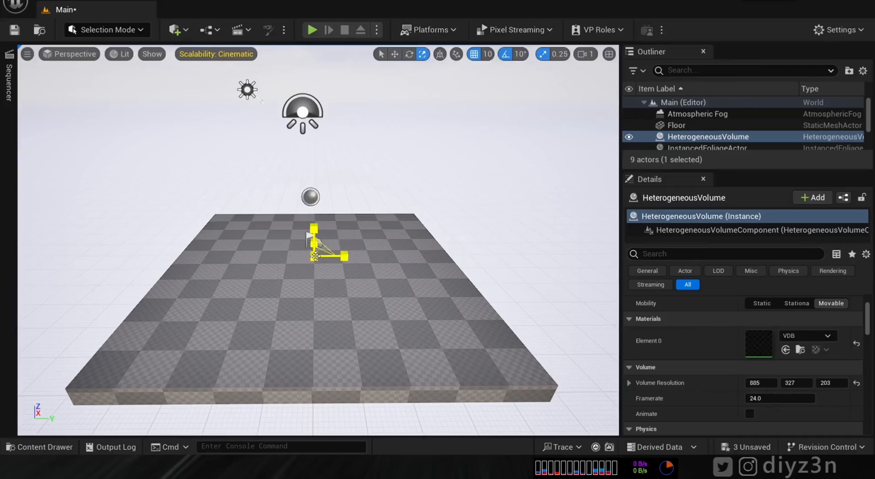
- Create a material instance from the VDB material in the Content folder, keeping its default name
scroll(243, 366, up, 8)
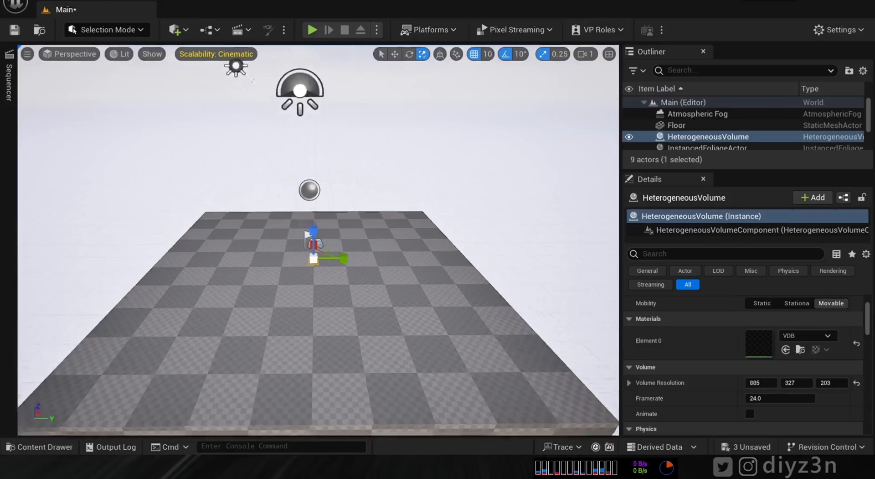
alt+drag(243, 367, 254, 364)
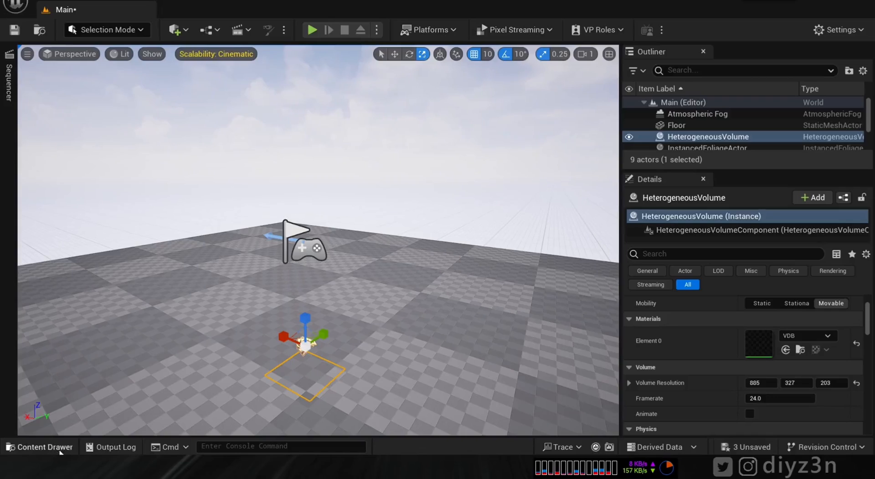
click(45, 447)
right_click(317, 346)
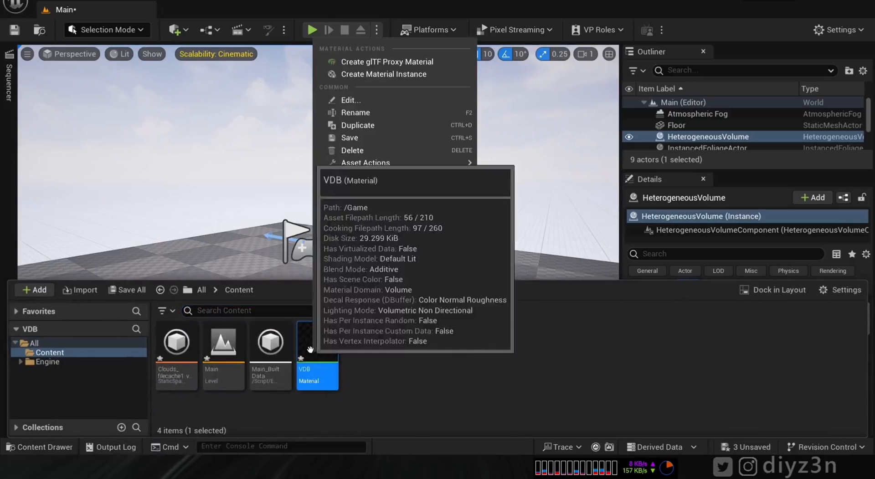
click(416, 77)
key(Return)
- Select the HeterogeneousVolume actor and assign the VDB_Inst material instance to its Element 0
click(553, 221)
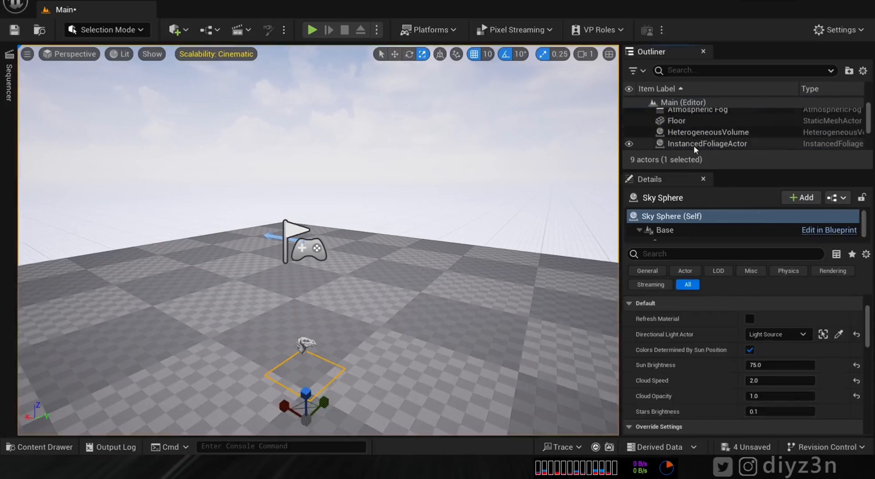
click(702, 132)
click(804, 335)
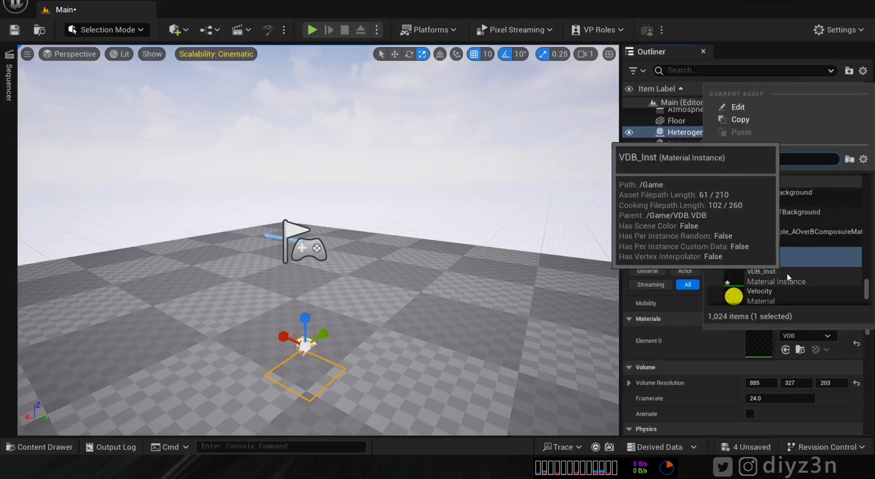
click(732, 292)
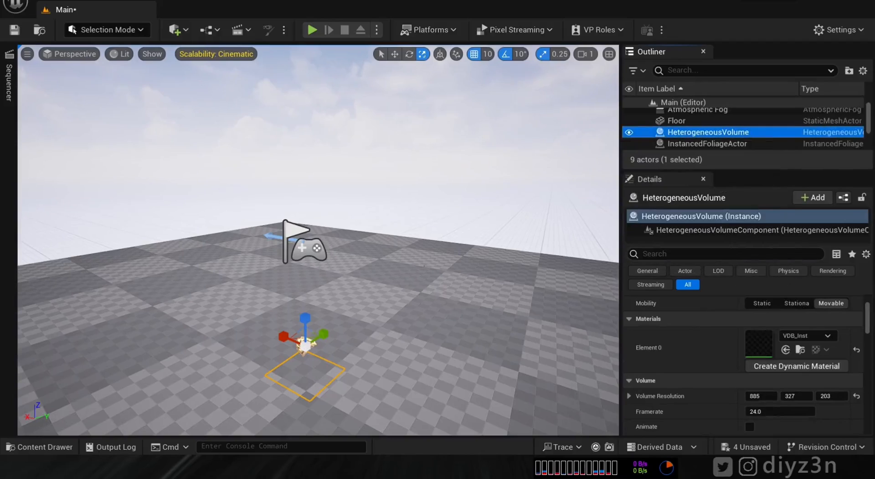
- Open VDB_Inst, enable its Input SVT override, and set MaybeAbsorption to white with a value of 1.0
click(27, 445)
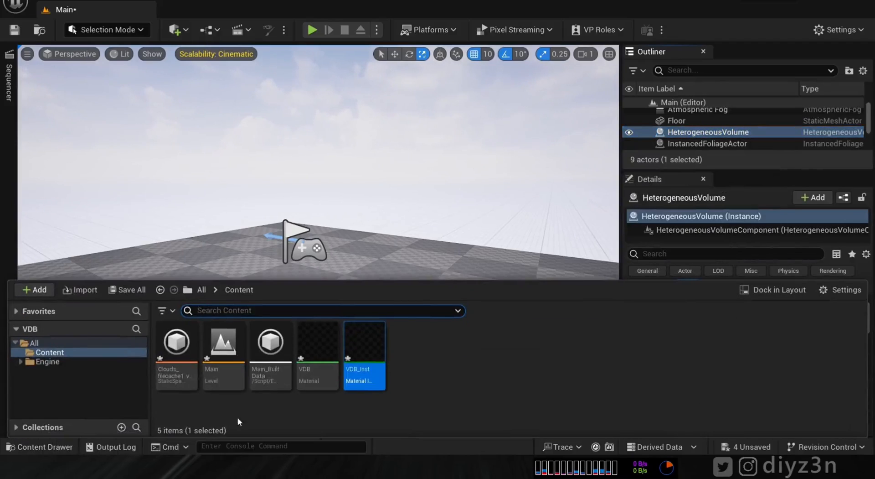
double_click(360, 349)
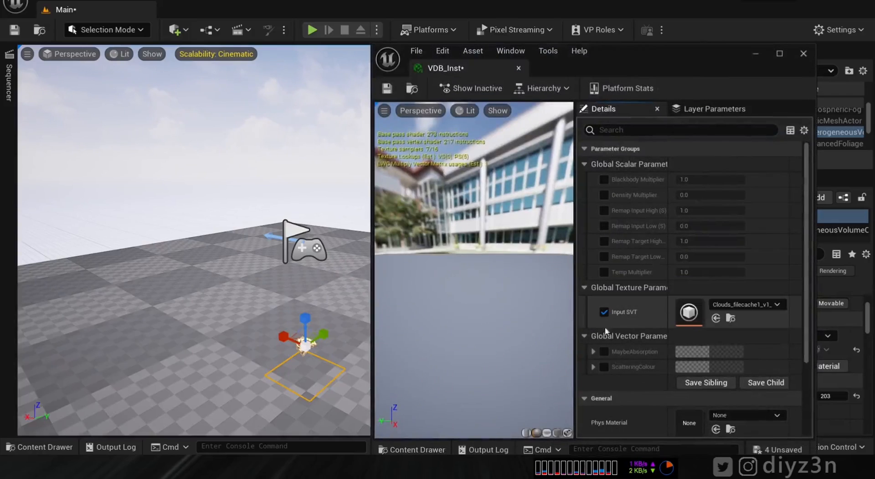
click(718, 351)
drag(638, 241, 627, 170)
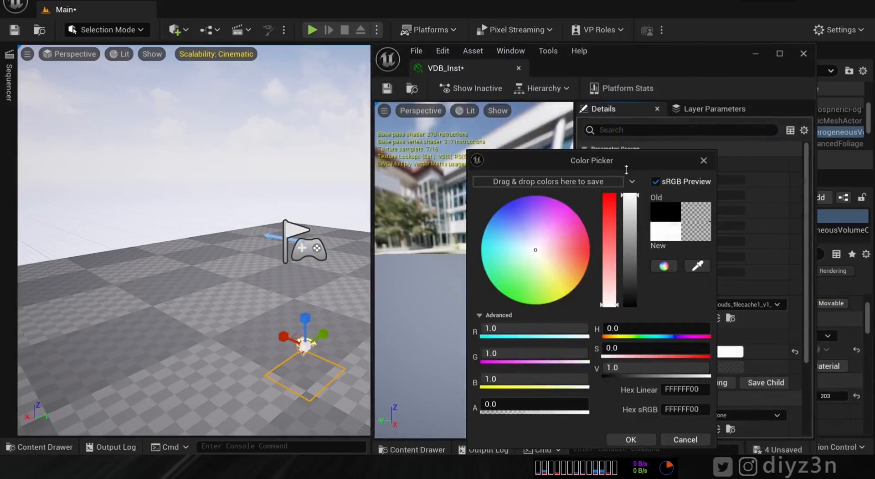
click(725, 146)
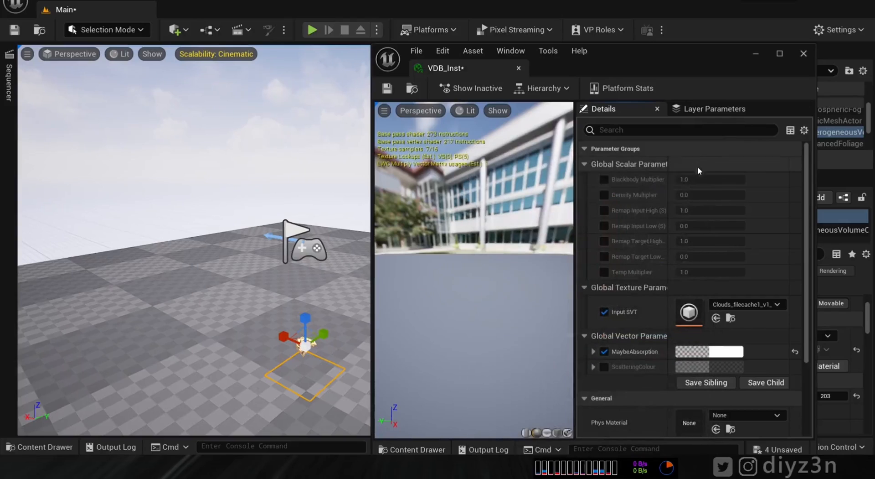
- Enable Density Multiplier in VDB_Inst and raise it to about 0.69 while checking the cloud from above
click(605, 195)
drag(710, 195, 757, 195)
key(s)
right_drag(255, 301, 224, 199)
key(s)
key(d)
key(e)
middle_drag(223, 199, 201, 253)
drag(692, 195, 720, 196)
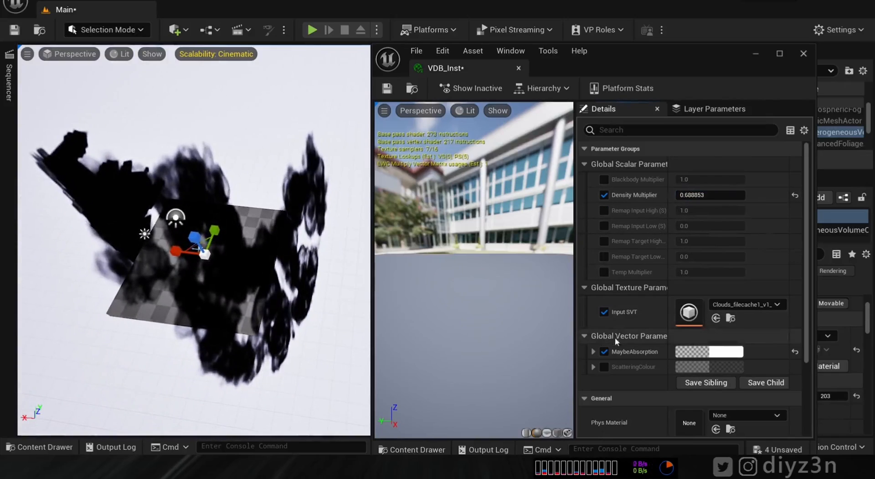
- Set ScatteringColour in VDB_Inst to white with a value of 1.0 and close the colour picker
click(704, 368)
drag(627, 274, 637, 170)
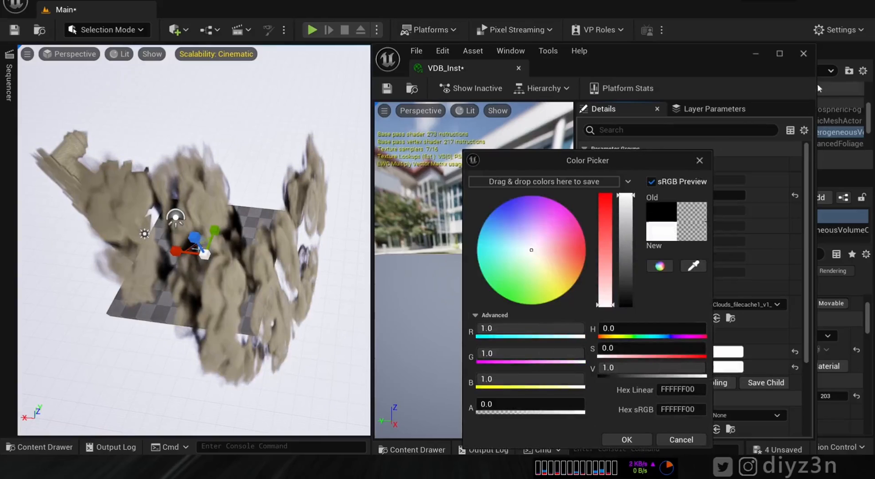
click(700, 162)
- Delete the Floor actor from the level and minimise the VDB_Inst editor
mouse_move(158, 300)
alt+mouse_down()
mouse_move(228, 260)
mouse_move(158, 300)
alt+mouse_up()
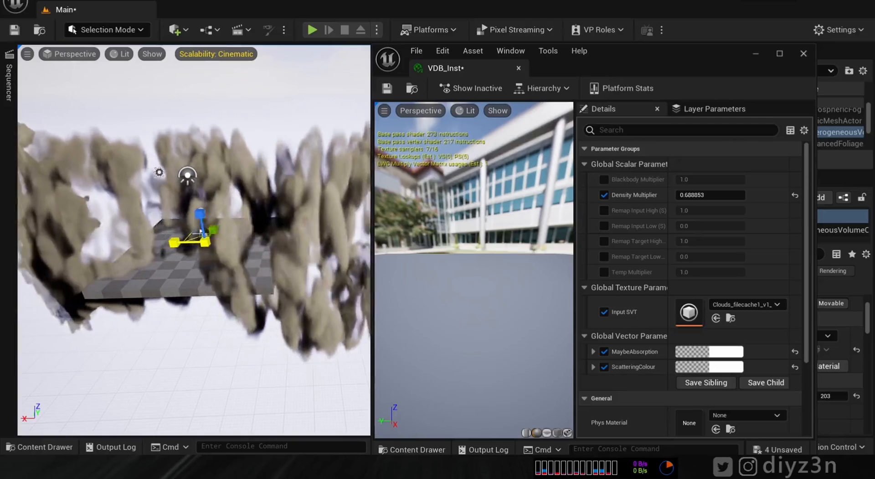
alt+drag(189, 255, 248, 237)
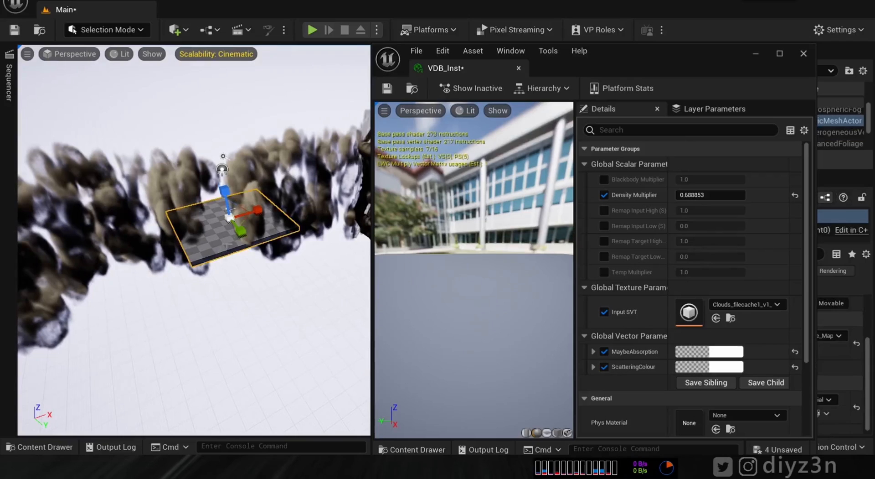
click(245, 213)
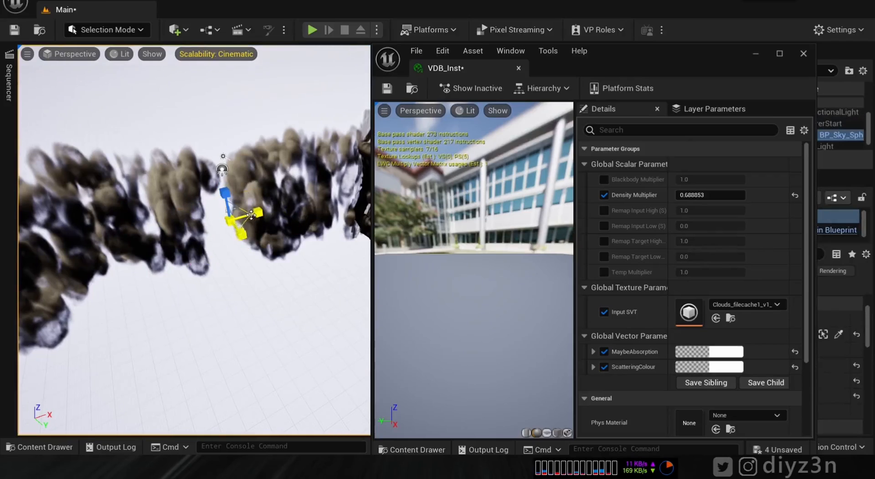
alt+middle_drag(260, 223, 333, 216)
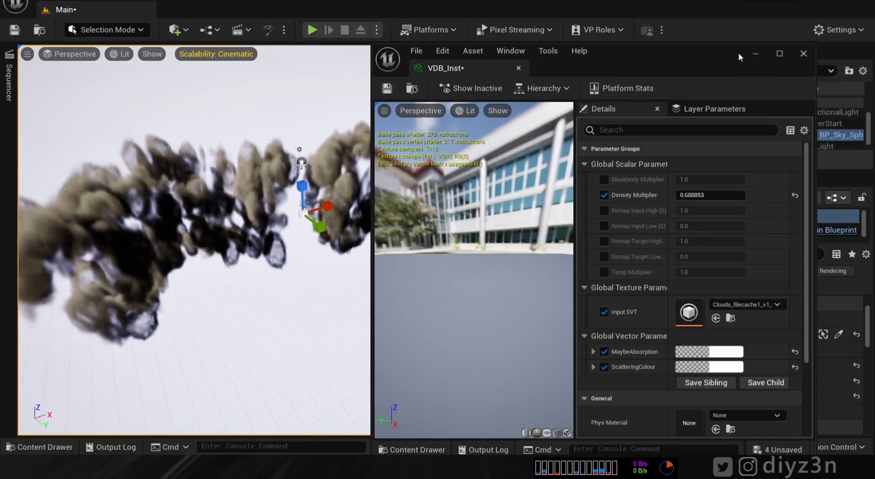
drag(739, 56, 694, 118)
click(759, 117)
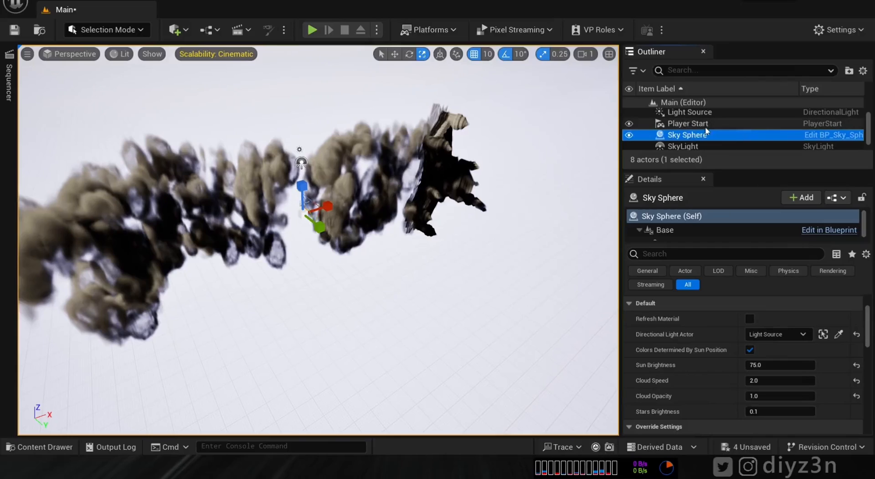
- Rotate the HeterogeneousVolume so that the castle stands upright, and check it from along the cloud trail
click(710, 125)
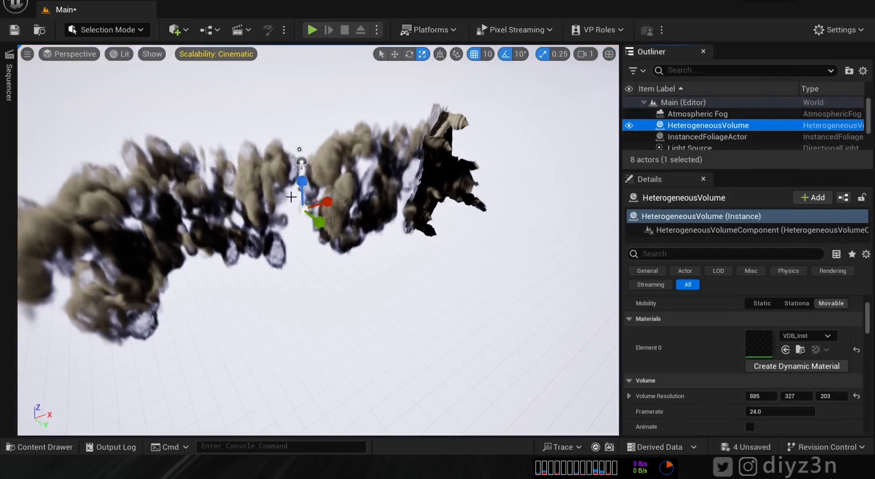
drag(326, 205, 328, 281)
alt+drag(328, 228, 478, 232)
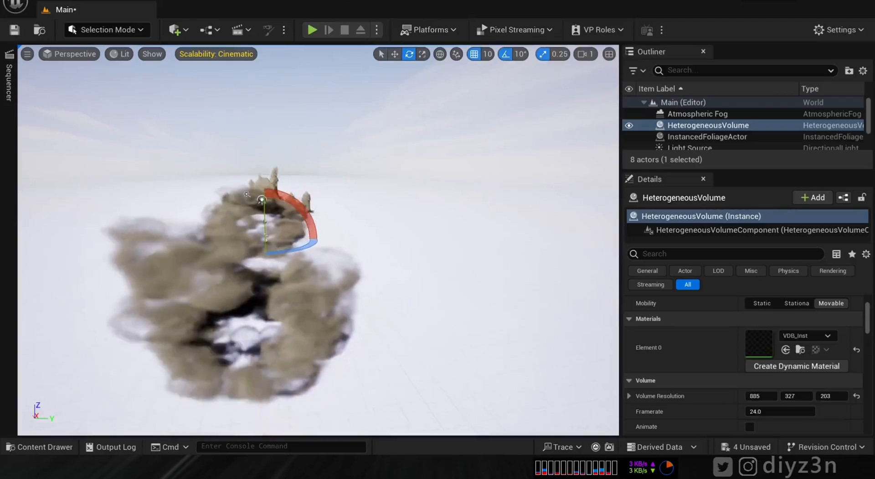
alt+right_drag(294, 320, 278, 323)
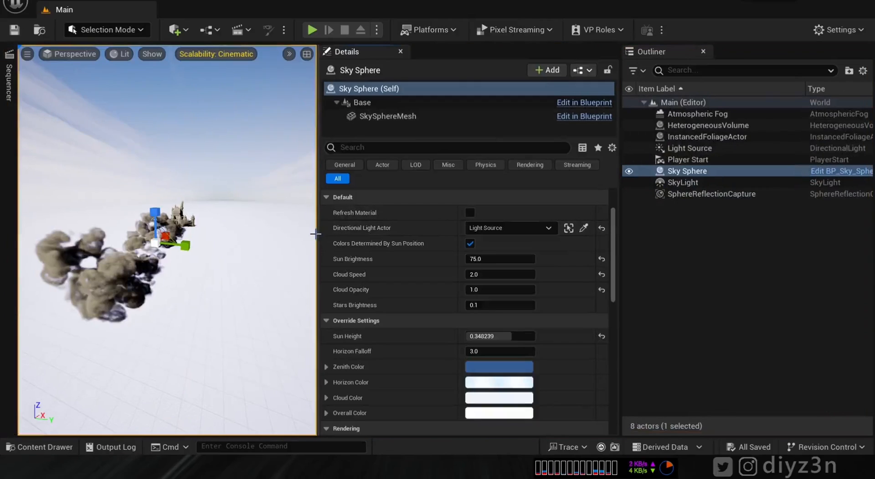
- Widen the viewport by narrowing Details, and rotate the directional light to change the sunlight on the clouds
right_drag(307, 234, 316, 235)
drag(318, 235, 433, 234)
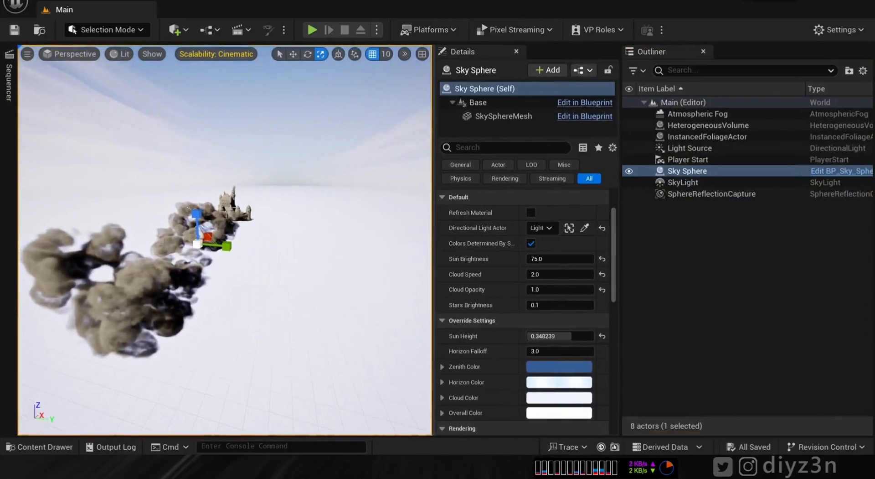
mouse_move(292, 253)
right_down()
mouse_move(274, 253)
mouse_move(296, 253)
right_up()
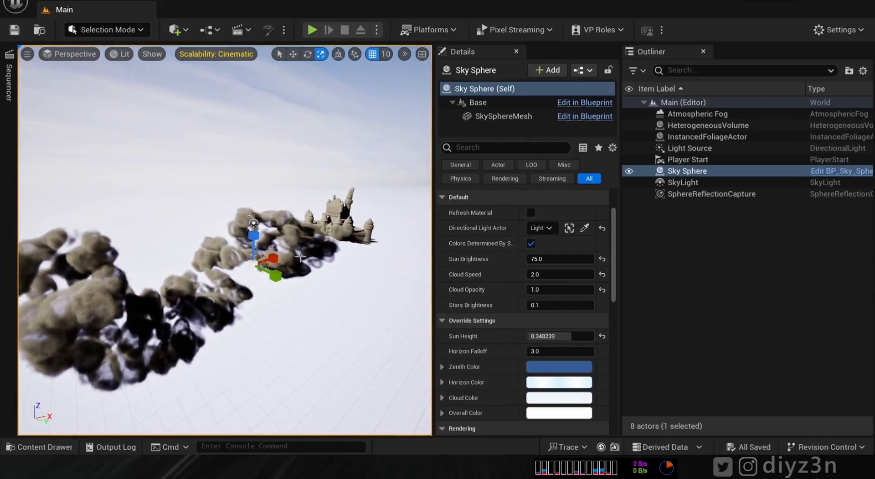
key(ctrl+l)
key(ctrl+l)
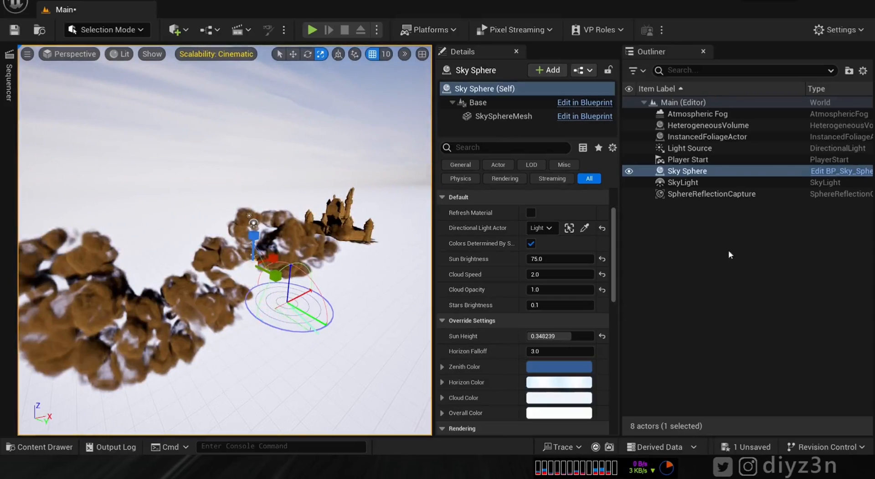
- Toggle the visibility of SphereReflectionCapture and Sky Sphere to check how each affects the scene's look
click(657, 195)
click(629, 194)
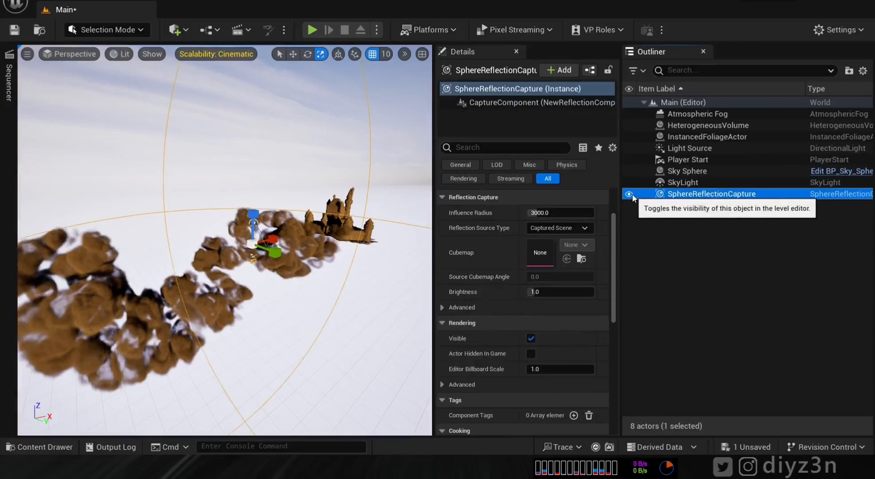
click(629, 172)
click(629, 172)
click(628, 171)
click(629, 171)
- Refresh the Sky Sphere's material and delete the Sky Sphere actor from the level
click(638, 171)
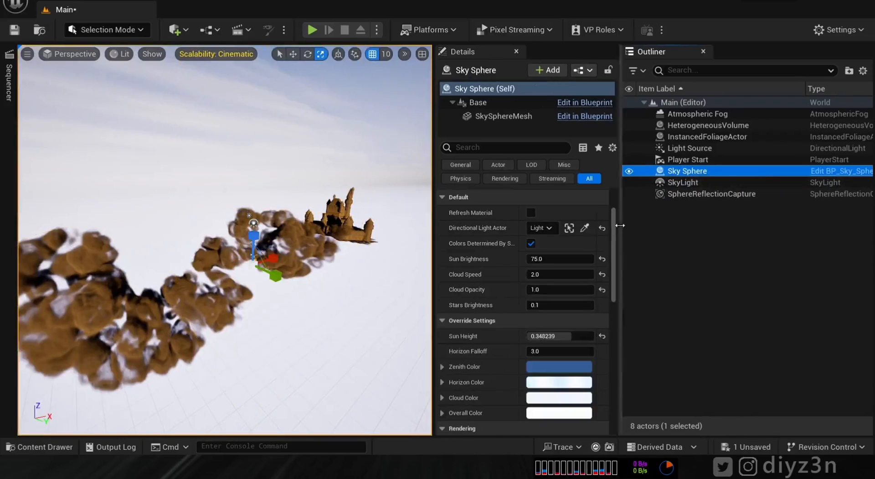
click(532, 239)
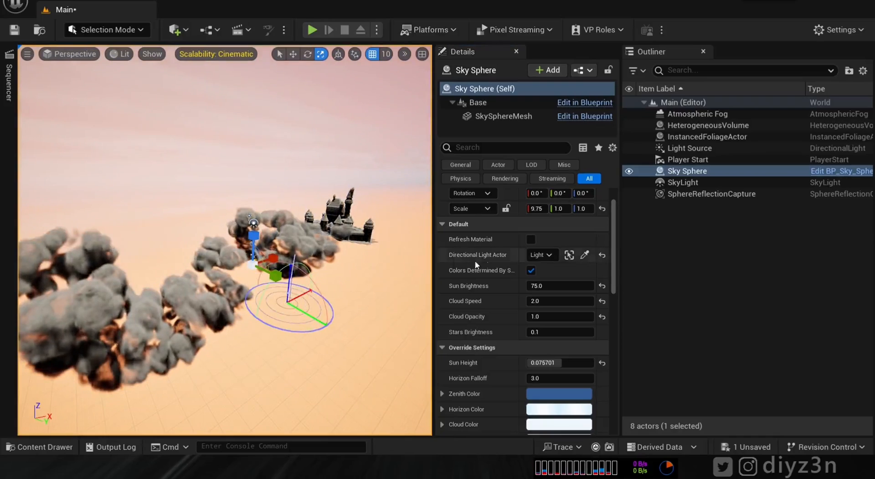
click(683, 182)
click(687, 170)
key(Delete)
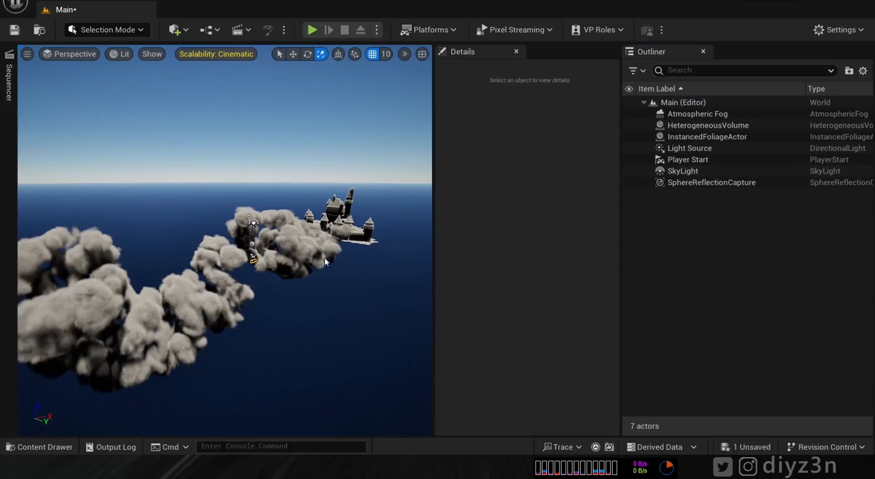
- Rotate the directional light to lower the sun and give the clouds warmer side lighting
key(ctrl+l)
key(ctrl+l)
right_drag(243, 350, 283, 346)
- Try an Influence Radius of about 4003 on SphereReflectionCapture, then delete the actor
click(685, 184)
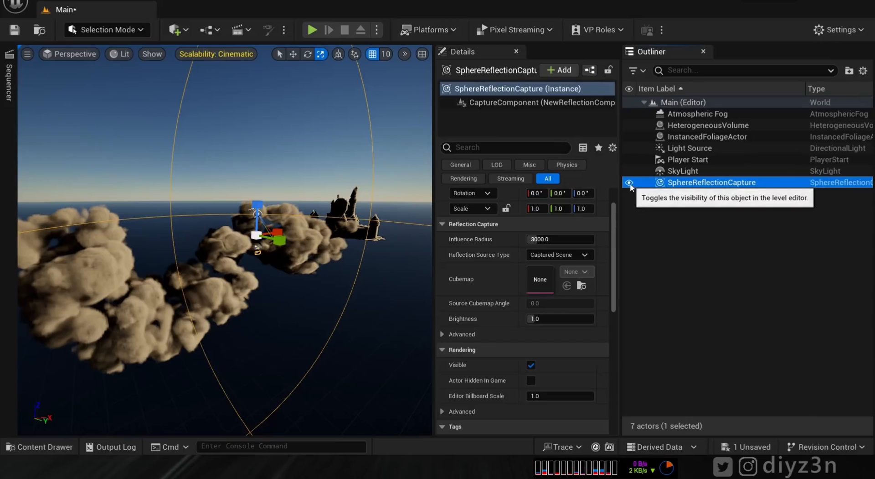
drag(556, 239, 623, 228)
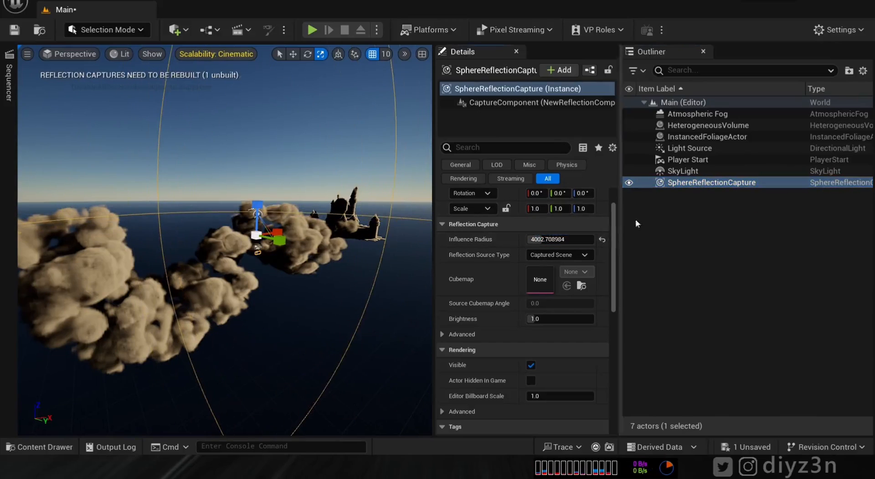
key(Delete)
- Test the SkyLight with Cubemap Resolution 256, Intensity Scale about 3177 and Indirect Lighting Intensity about 1.79, then delete it
click(668, 173)
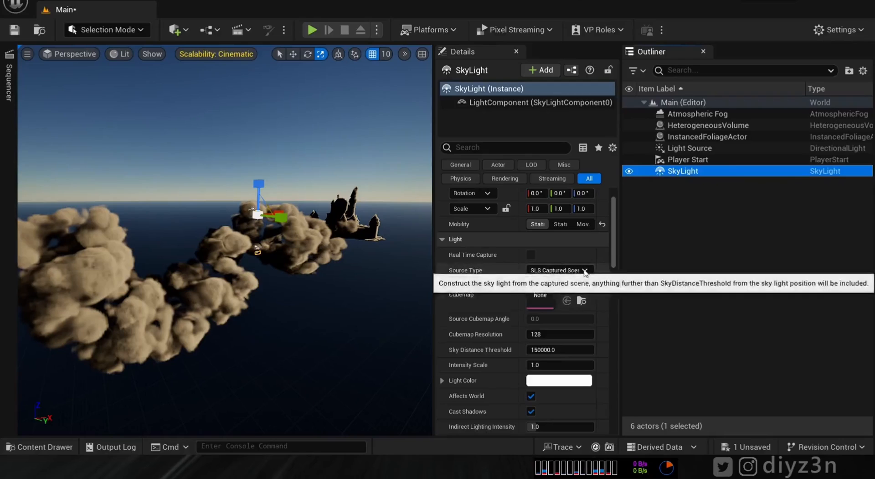
scroll(611, 269, down, 5)
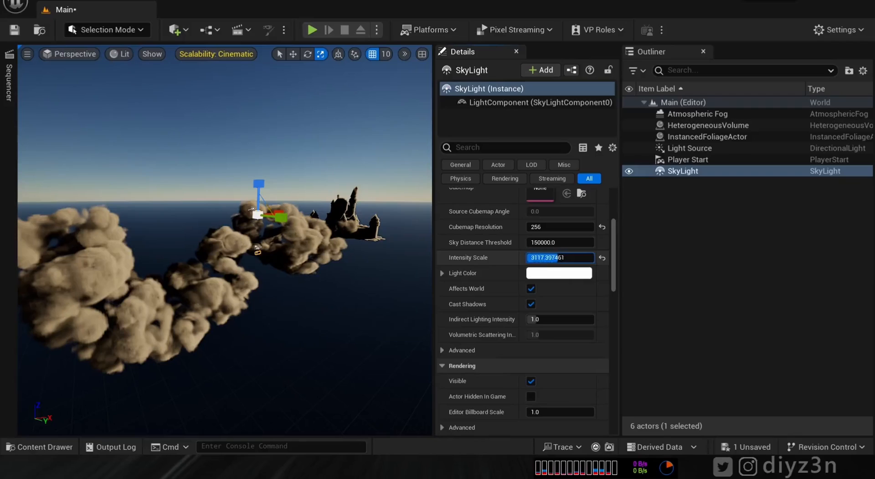
click(530, 381)
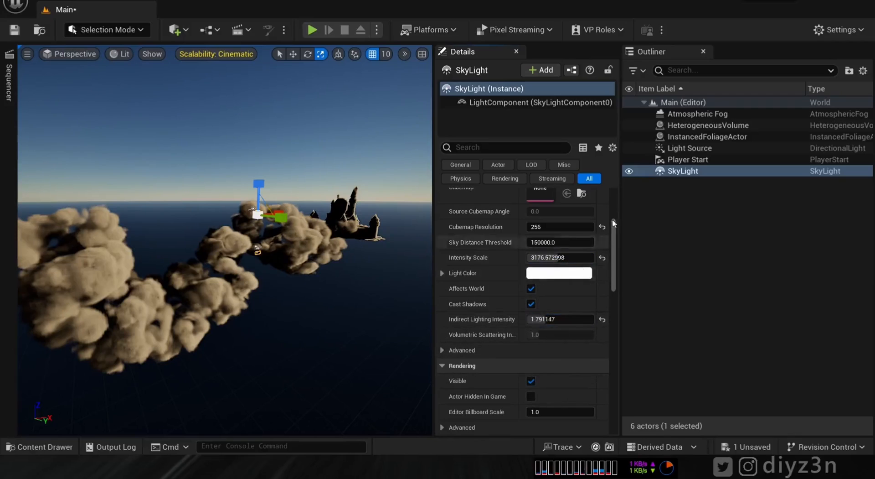
key(Delete)
- Delete the Player Start and InstancedFoliageActor actors, checking the Light Source's effect by toggling its visibility
click(682, 159)
key(Delete)
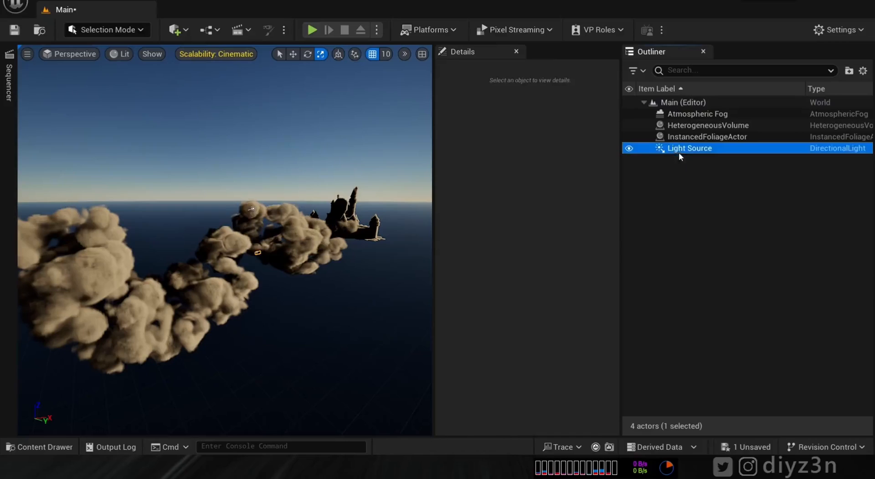
click(679, 148)
click(629, 148)
click(629, 148)
click(666, 115)
click(711, 136)
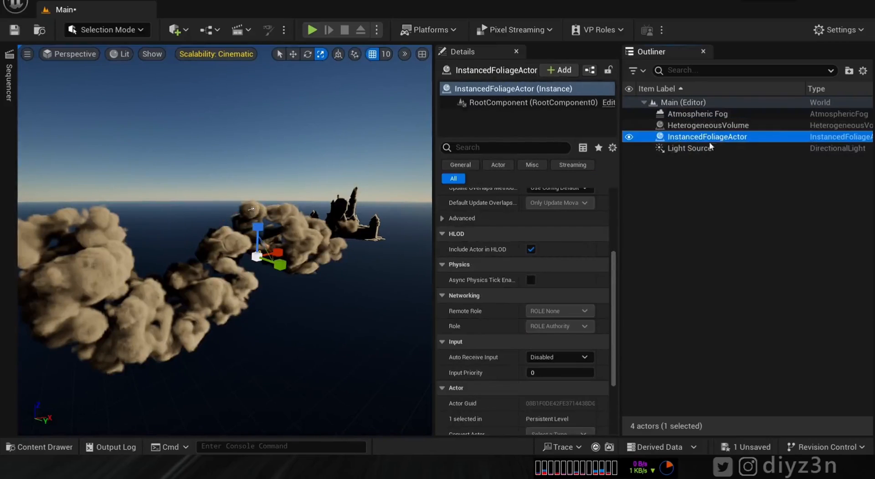
key(Delete)
- Select Atmospheric Fog and dock Details beneath the Outliner, giving it more height
click(712, 117)
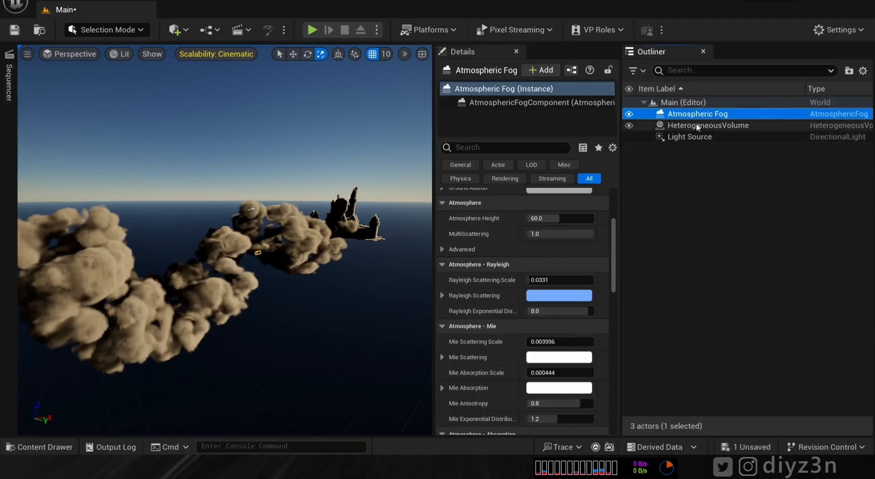
drag(467, 54, 713, 319)
drag(735, 241, 734, 171)
right_drag(385, 187, 394, 172)
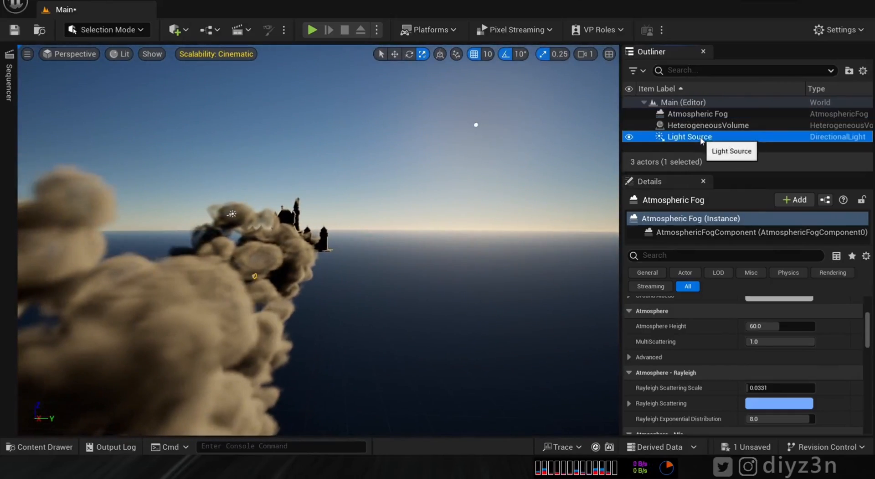
- Select the Light Source and set its Source Angle to about 2.84 to enlarge the sun disc
click(675, 137)
mouse_move(867, 329)
mouse_down()
mouse_move(868, 304)
mouse_move(867, 318)
mouse_up()
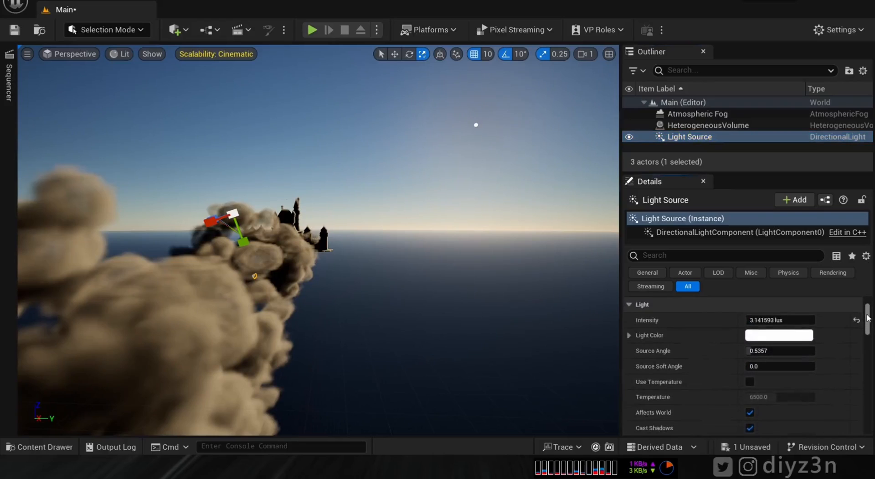
drag(797, 351, 785, 350)
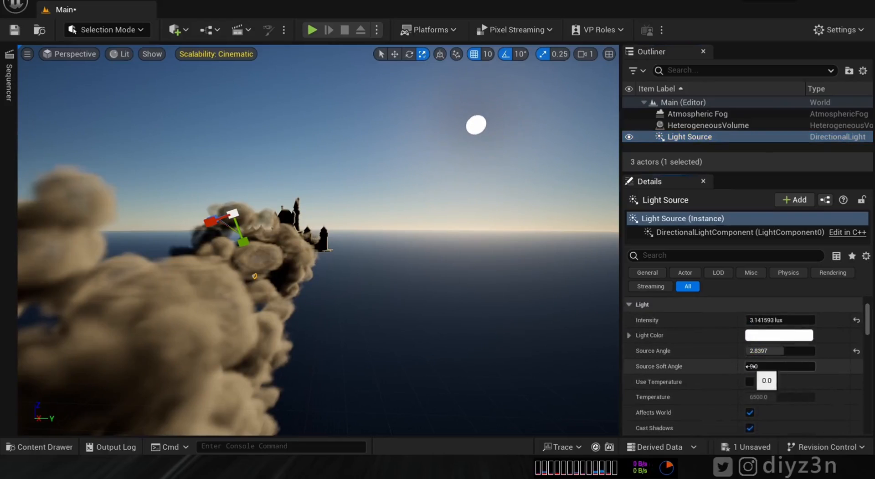
- Add a Post Process Volume to the level and enable its Infinite Extent (Unbound) option
click(172, 35)
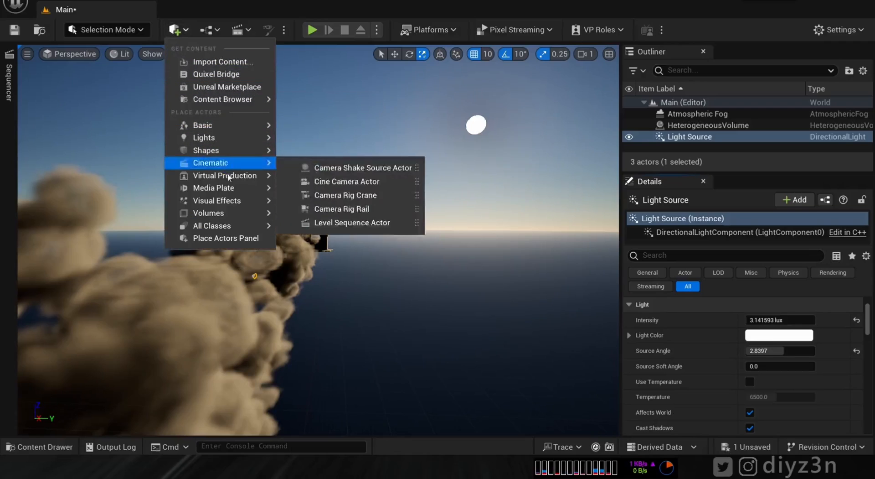
mouse_move(232, 214)
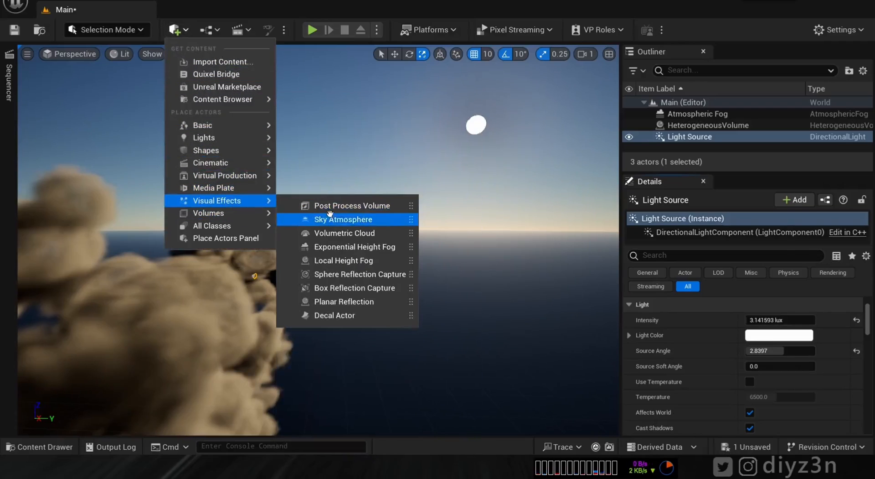
click(327, 204)
click(702, 255)
text(unb)
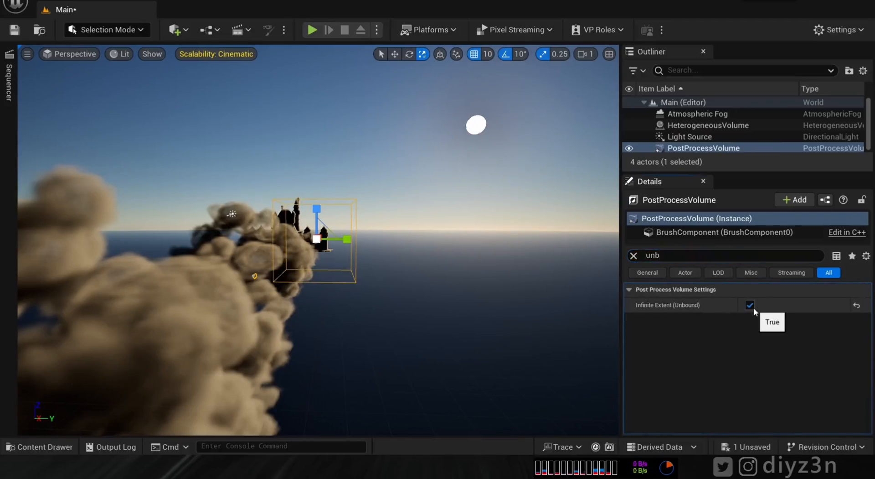
click(633, 256)
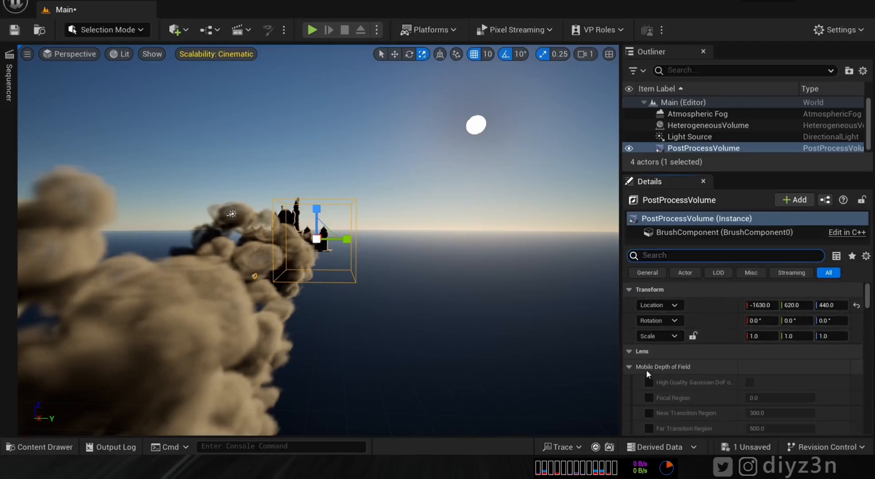
- Enable the PostProcessVolume's Bloom Method as Standard and set the Bloom Intensity to about 3.75
click(630, 367)
click(631, 351)
click(632, 351)
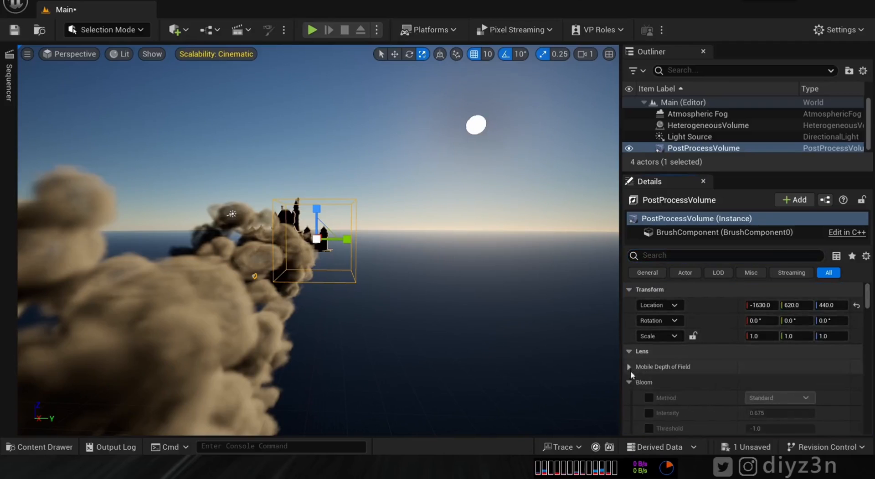
click(648, 399)
click(649, 413)
mouse_move(775, 413)
mouse_down()
mouse_move(798, 413)
mouse_move(777, 412)
mouse_up()
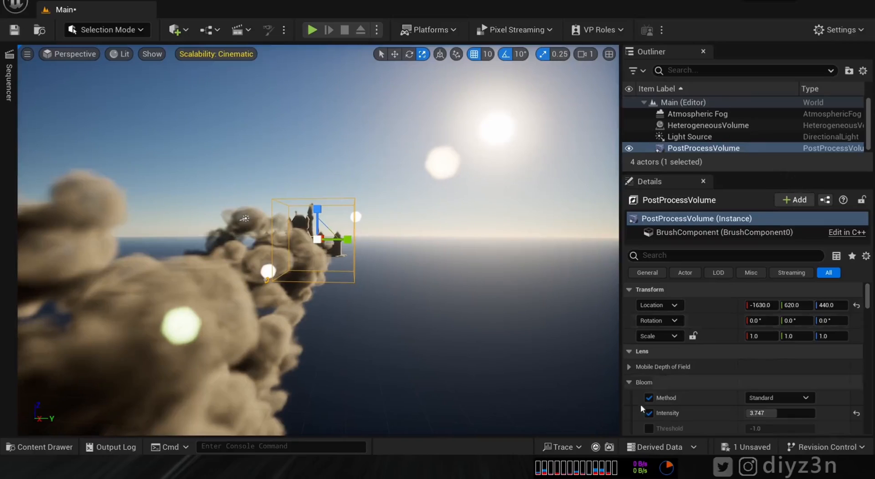
click(630, 382)
- Set the Atmospheric Fog's Atmosphere Height to about 73.39
click(702, 114)
mouse_move(411, 261)
right_down()
mouse_move(360, 251)
mouse_move(414, 244)
right_up()
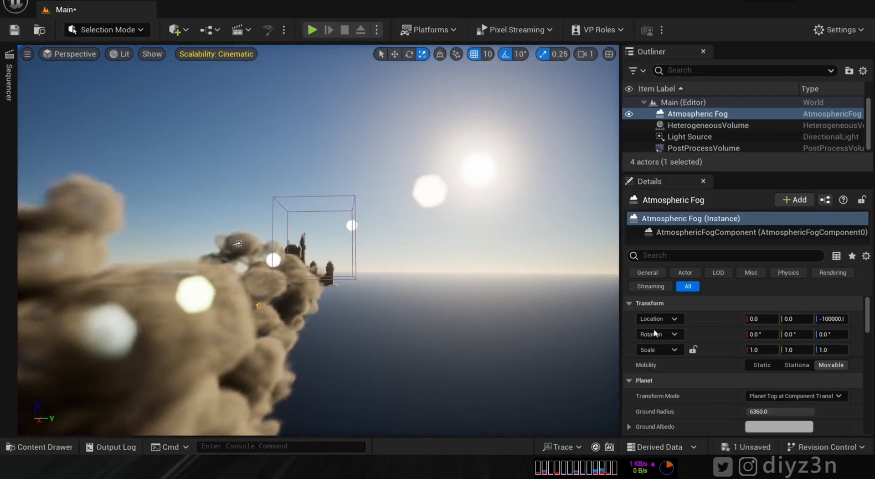
scroll(869, 324, down, 2)
scroll(869, 327, down, 1)
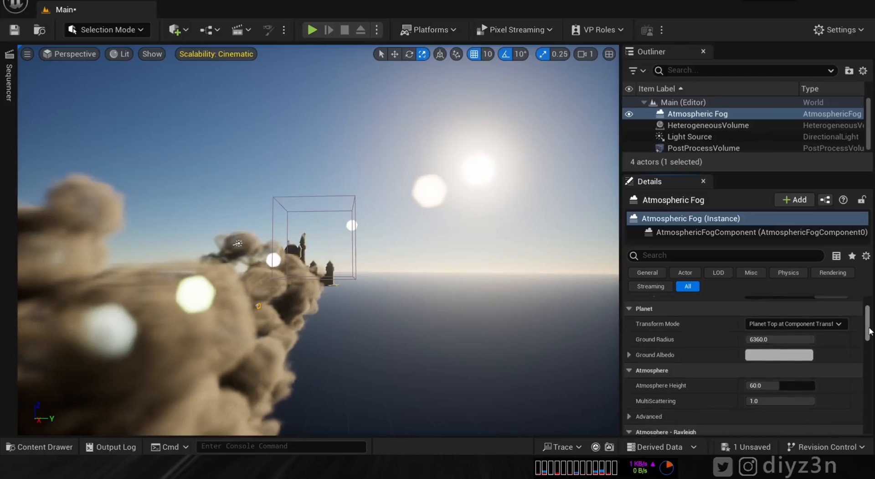
drag(773, 381, 779, 339)
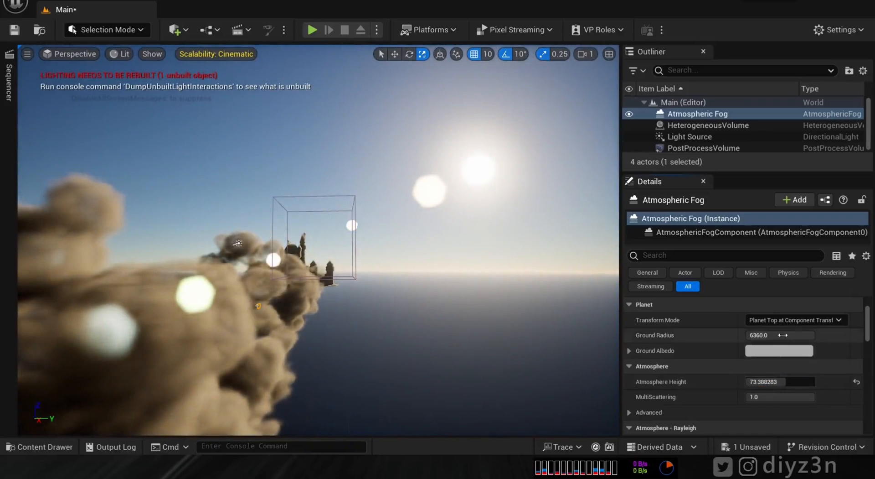
- Try a Ground Radius of 1 on the Atmospheric Fog and swing the sun direction to judge the lighting
text(1)
key(Return)
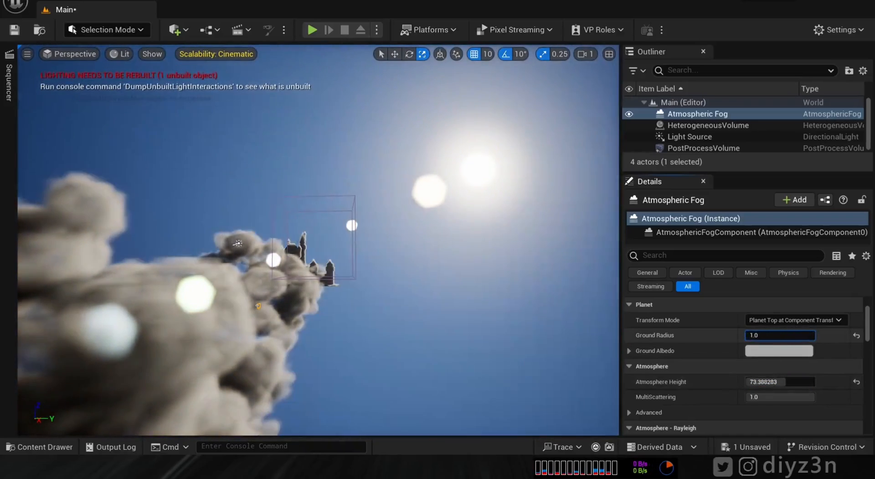
mouse_move(757, 335)
mouse_down()
mouse_move(764, 335)
mouse_move(755, 335)
mouse_up()
right_drag(461, 273, 483, 285)
alt+drag(365, 256, 384, 281)
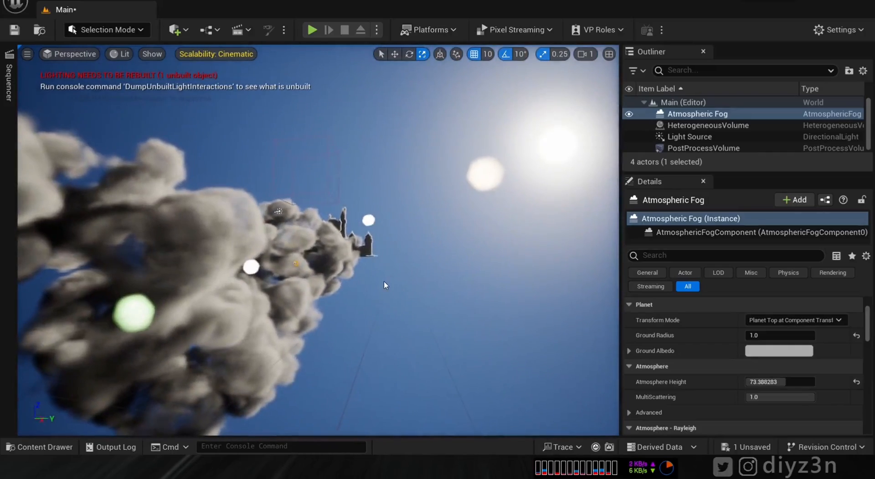
key(ctrl+l)
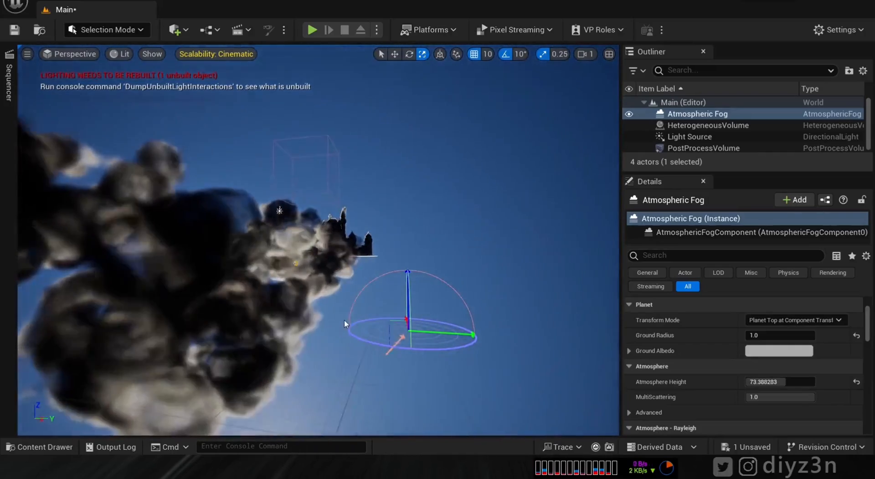
key(ctrl+l)
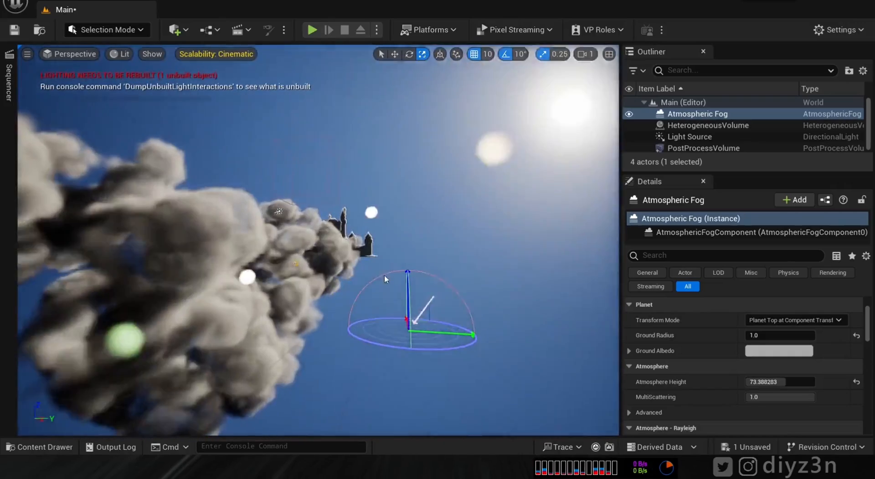
key(ctrl+l)
- Set the Atmospheric Fog's Ground Radius to about 814.34 and MultiScattering to 0, then adjust the atmosphere settings further down for a warmer sky
click(768, 336)
text(7000)
key(Return)
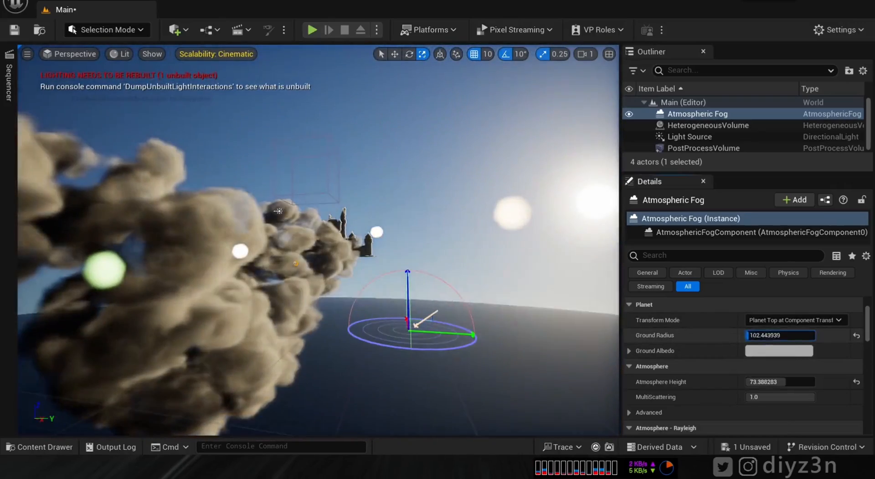
drag(815, 336, 783, 336)
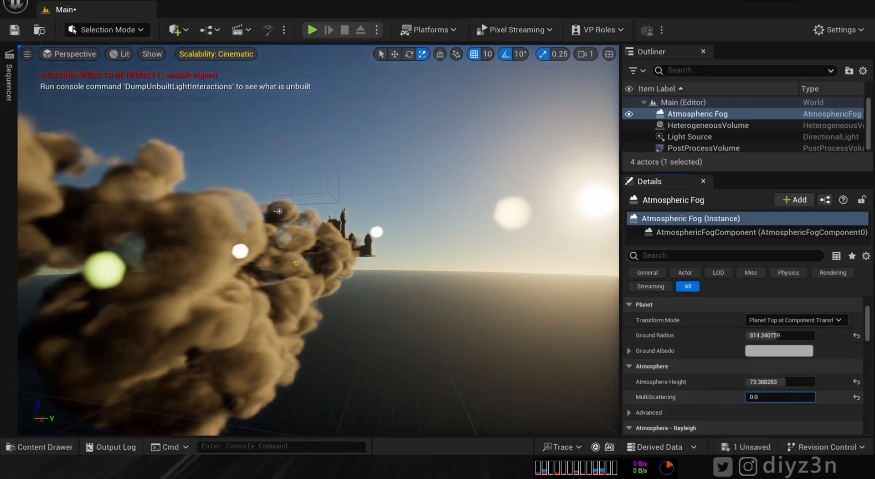
drag(868, 317, 869, 336)
drag(775, 351, 806, 351)
- Deselect the fog and rotate the sun to light the castle cloud from a different direction
click(384, 239)
right_drag(350, 211, 295, 221)
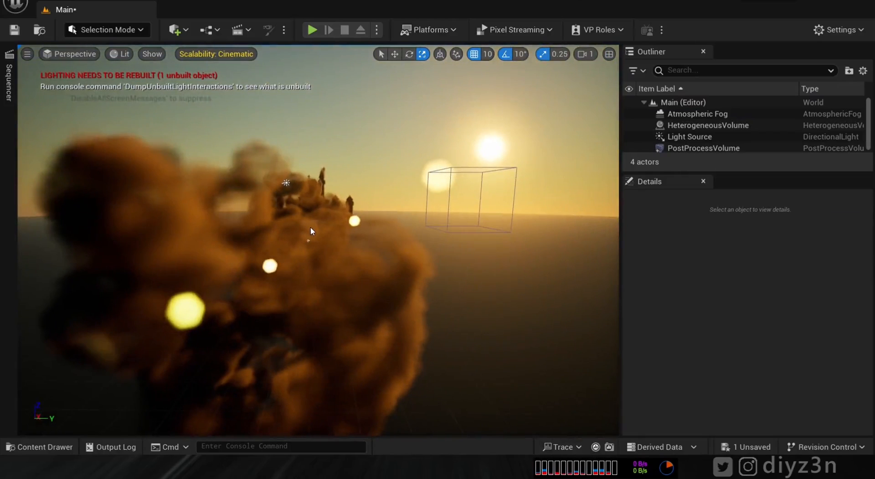
key(ctrl+l)
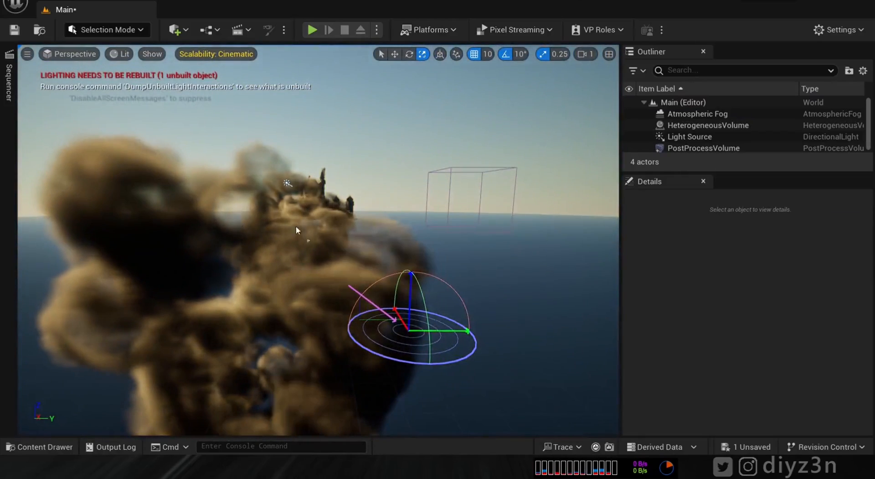
right_drag(309, 233, 290, 223)
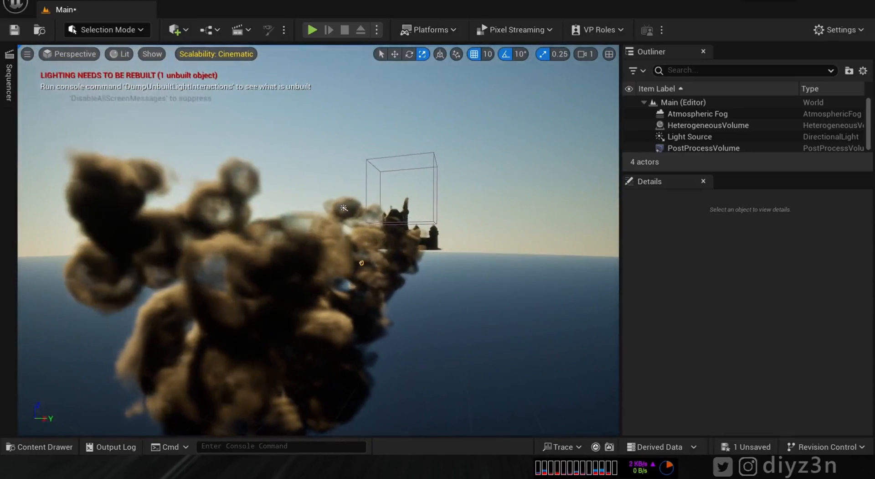
- Add a Volumetric Cloud actor to the level and view its clouds around the castle
click(175, 30)
mouse_move(221, 214)
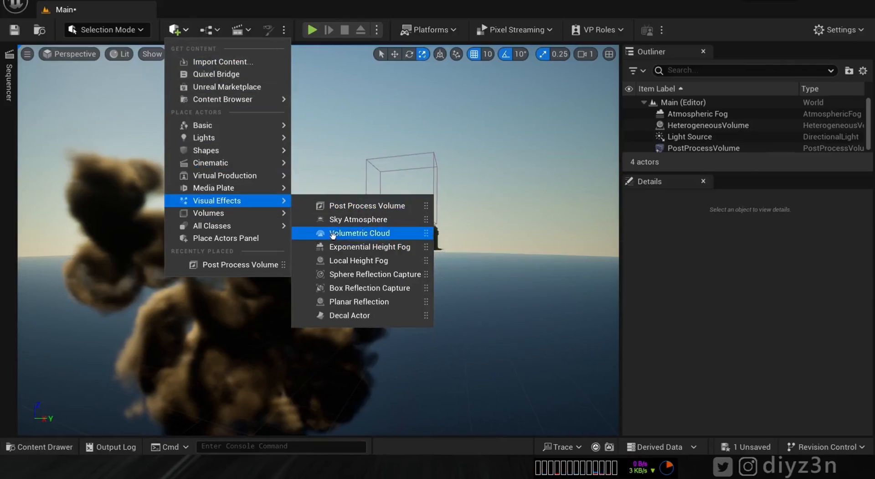
click(360, 233)
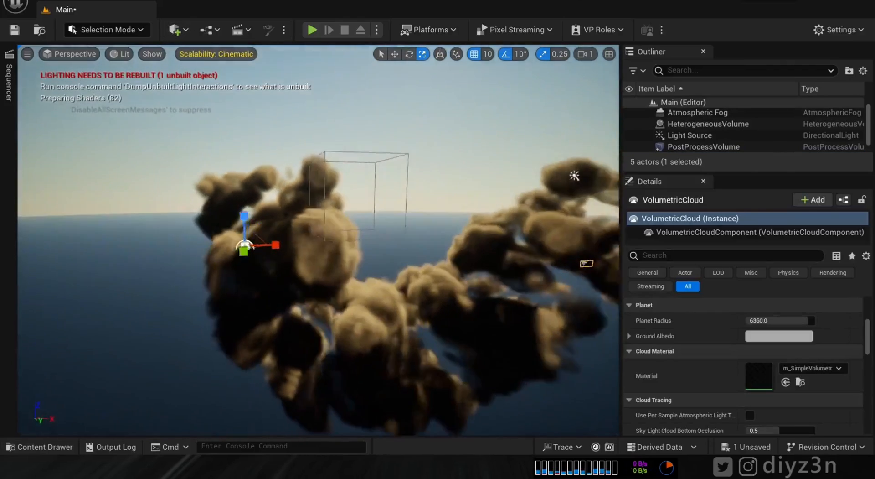
alt+drag(374, 264, 504, 288)
alt+drag(410, 239, 437, 217)
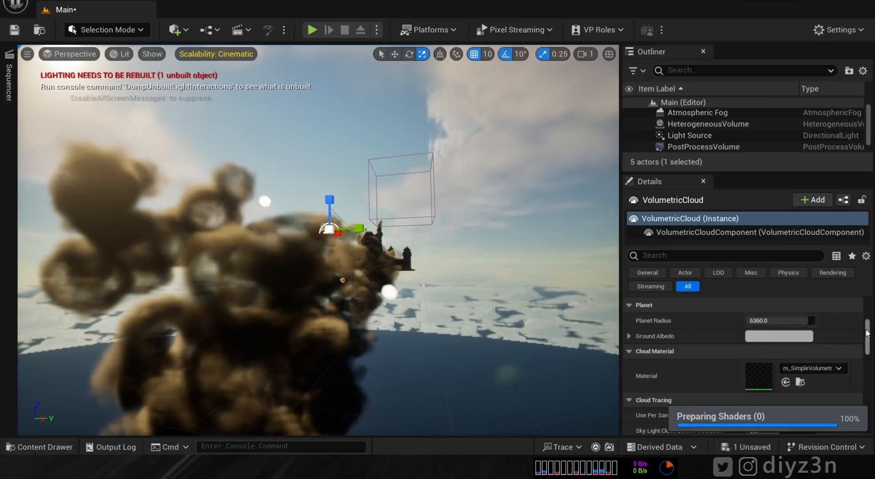
- Set the VolumetricCloud's Layer Bottom Altitude to 0 and its Layer Height to about 5.72
scroll(803, 337, down, 5)
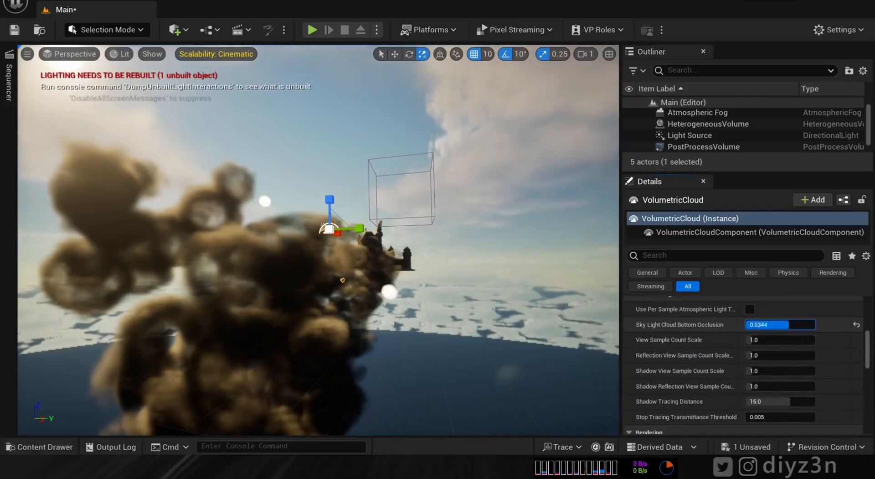
drag(868, 348, 867, 321)
click(775, 351)
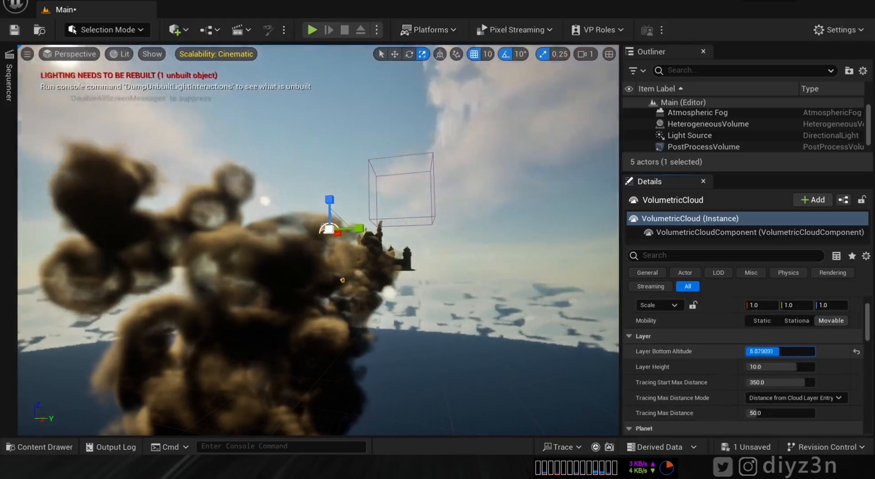
text(0)
key(Return)
mouse_move(775, 351)
mouse_down()
mouse_move(782, 351)
mouse_move(770, 351)
mouse_up()
alt+drag(318, 270, 278, 257)
drag(795, 366, 764, 367)
- Tune the VolumetricCloud's Tracing Start Max Distance and Tracing Max Distance while checking the cloud layer around the castle
alt+drag(536, 307, 570, 298)
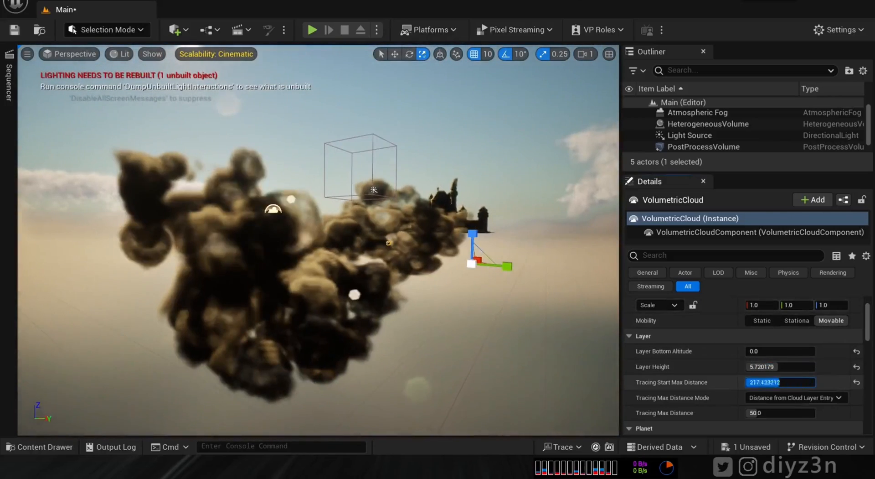
drag(810, 382, 814, 382)
drag(764, 412, 766, 413)
drag(758, 353, 757, 353)
mouse_move(515, 283)
alt+mouse_down()
mouse_move(333, 288)
mouse_move(522, 283)
alt+mouse_up()
mouse_move(394, 263)
alt+mouse_down()
mouse_move(469, 263)
mouse_move(394, 263)
alt+mouse_up()
- Set Sky Light Cloud Bottom Occlusion to 0 and sample scales to about 3.22 view, 2.07 reflection, 1.61 shadow and 1.97 shadow reflection
drag(868, 329, 870, 352)
mouse_move(782, 362)
mouse_down()
mouse_move(744, 362)
mouse_move(784, 378)
mouse_move(770, 409)
mouse_up()
drag(764, 424, 772, 424)
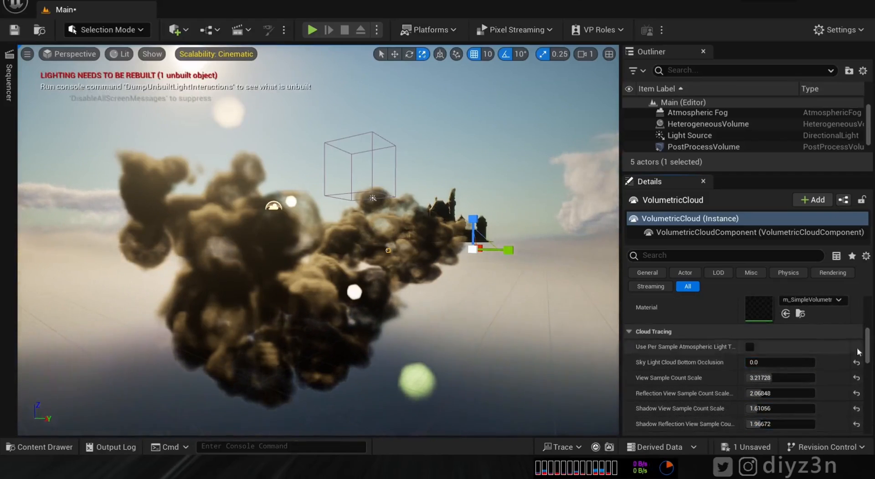
scroll(853, 356, down, 6)
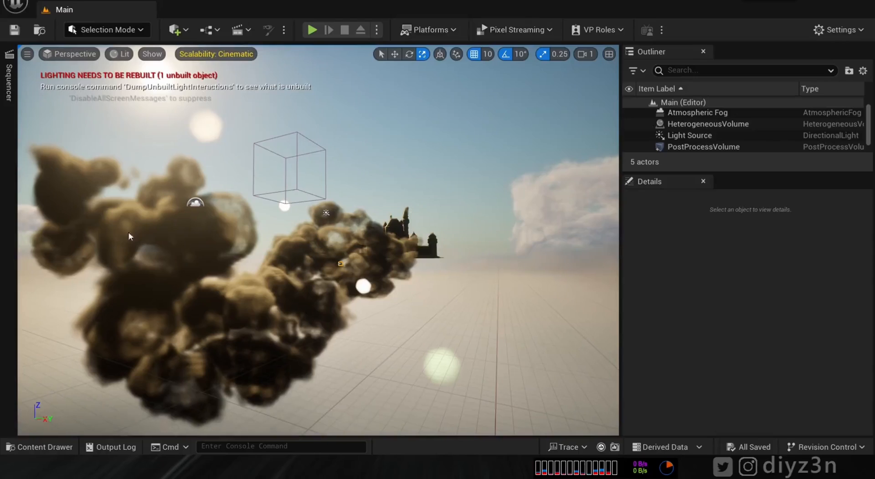
- Open the VDB_Inst material instance and set its Density Multiplier to about 0.46
click(39, 446)
double_click(363, 355)
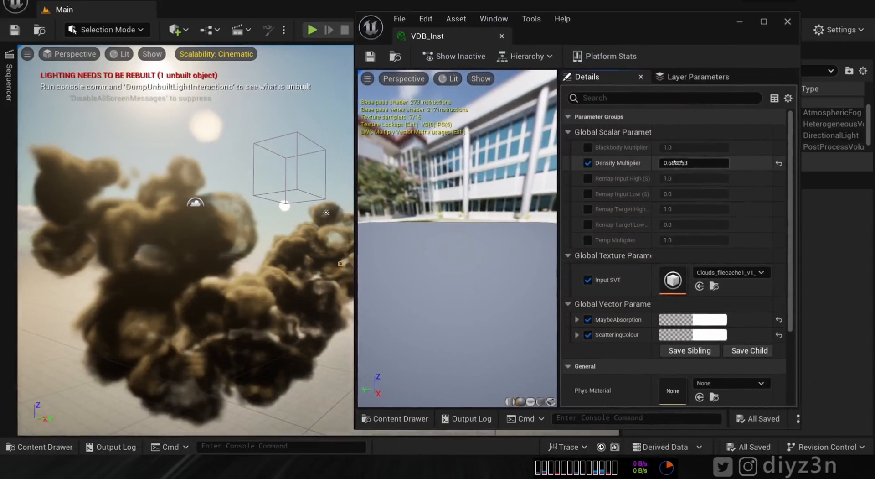
mouse_move(682, 163)
mouse_down()
mouse_move(697, 162)
mouse_move(664, 163)
mouse_up()
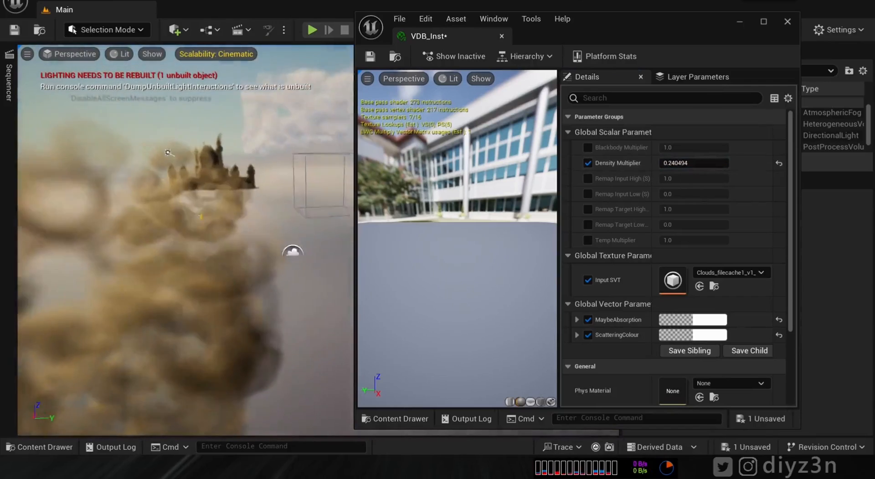
drag(668, 163, 689, 163)
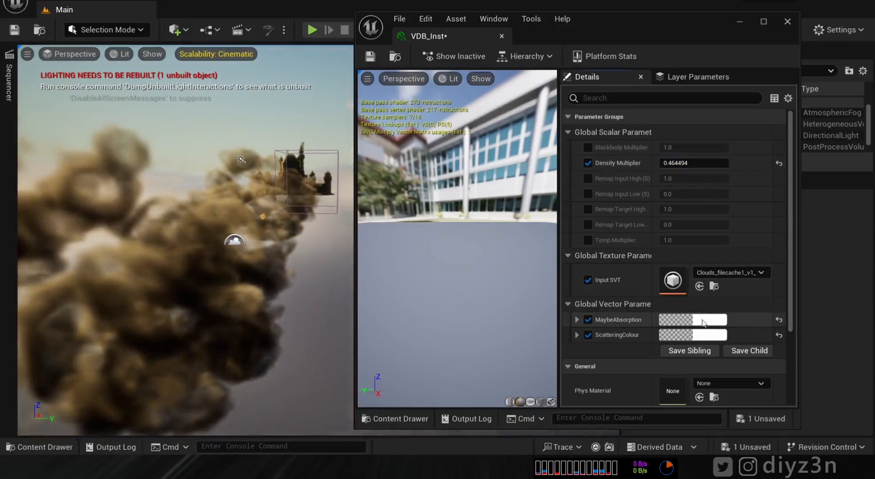
- Set ScatteringColour R to about 1.35 and MaybeAbsorption R to about 0.999 and G to about 0.974 in VDB_Inst
click(624, 319)
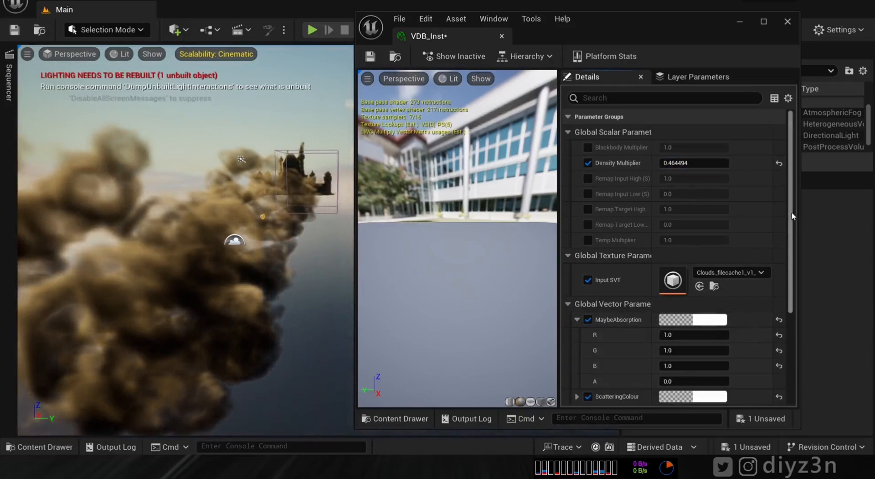
scroll(793, 215, down, 5)
click(616, 279)
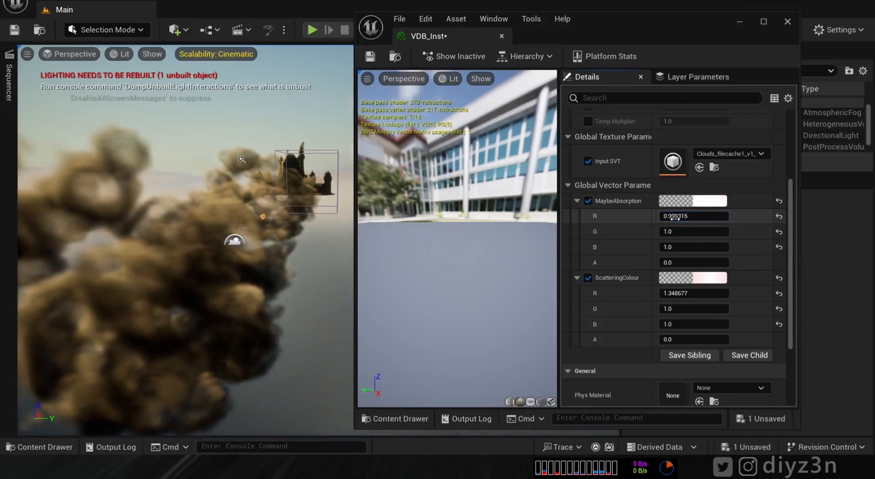
mouse_move(281, 172)
alt+mouse_down()
mouse_move(228, 170)
mouse_move(287, 183)
mouse_move(269, 175)
alt+mouse_up()
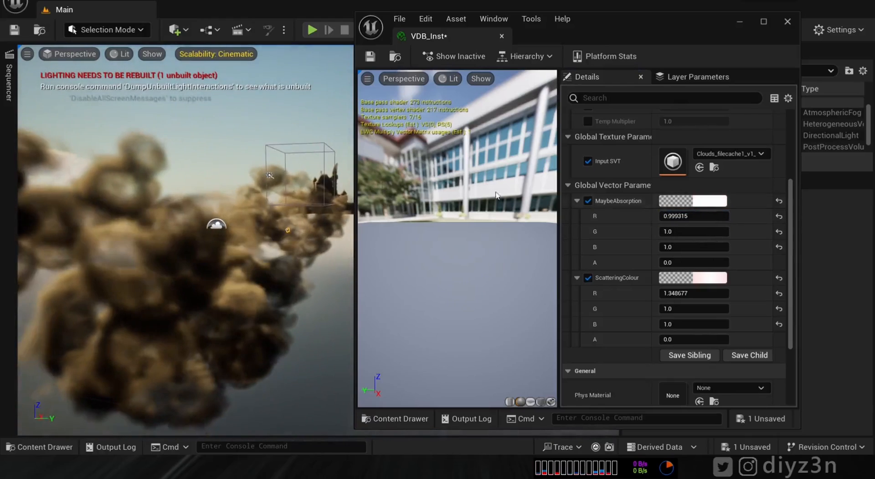
mouse_move(681, 227)
mouse_down()
mouse_move(670, 227)
mouse_move(678, 227)
mouse_up()
- Lower the Density Multiplier to about 0.106 and toggle the MaybeAbsorption override off and on to compare its effect
drag(790, 209, 789, 136)
drag(699, 163, 675, 163)
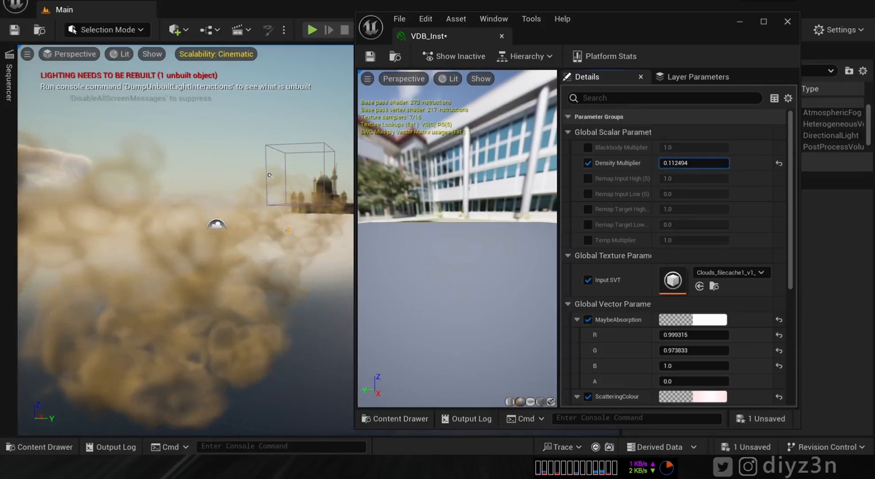
click(588, 320)
click(588, 319)
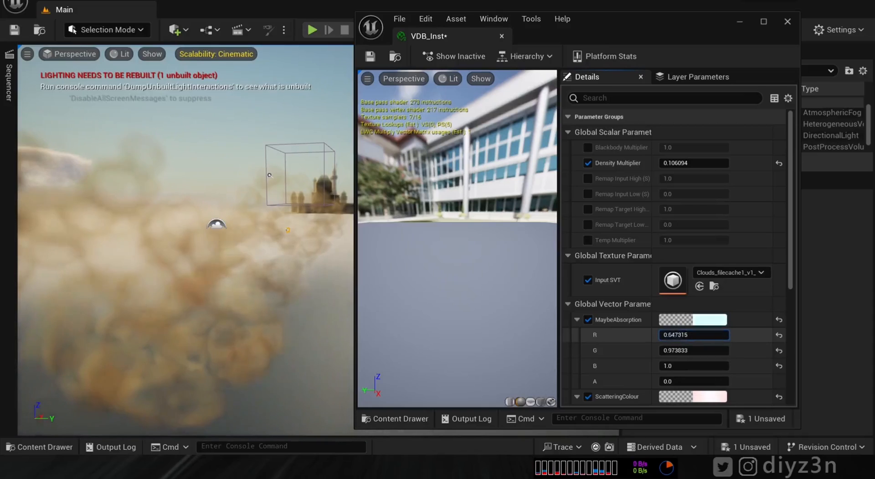
- Set the MaybeAbsorption R value to about 0.36 and check the tinted cloud from a closer view of the castle
drag(680, 335, 662, 335)
mouse_move(67, 254)
right_down()
mouse_move(98, 250)
mouse_move(82, 258)
right_up()
key(a)
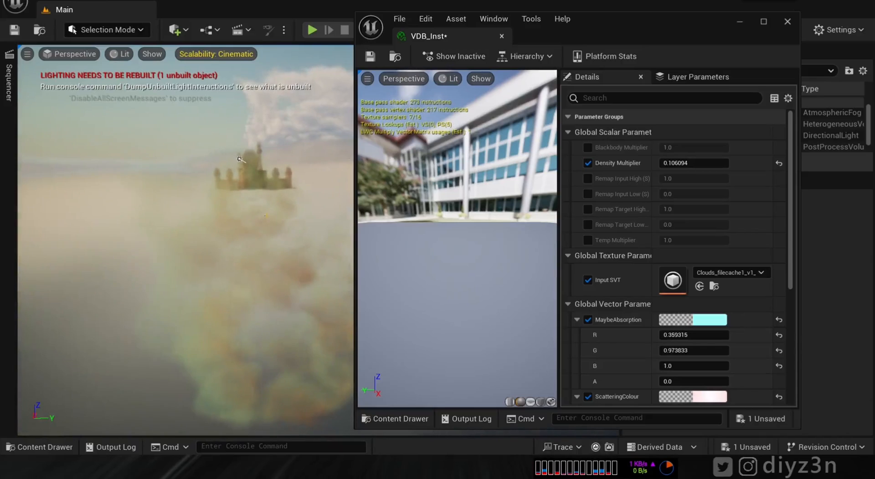
- Raise the VDB_Inst Density Multiplier to about 0.71 and examine the tinted cloud from closer angles
drag(689, 163, 702, 163)
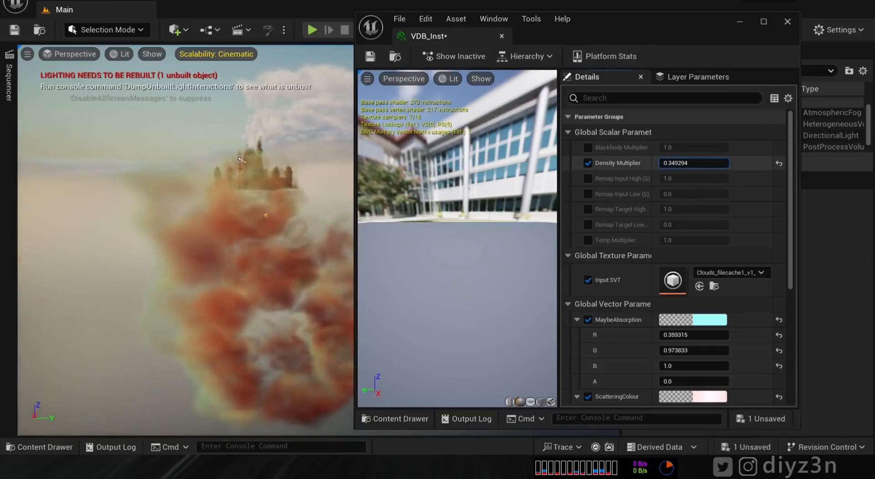
right_drag(182, 237, 150, 260)
right_click(324, 268)
right_drag(198, 276, 221, 289)
drag(698, 163, 720, 163)
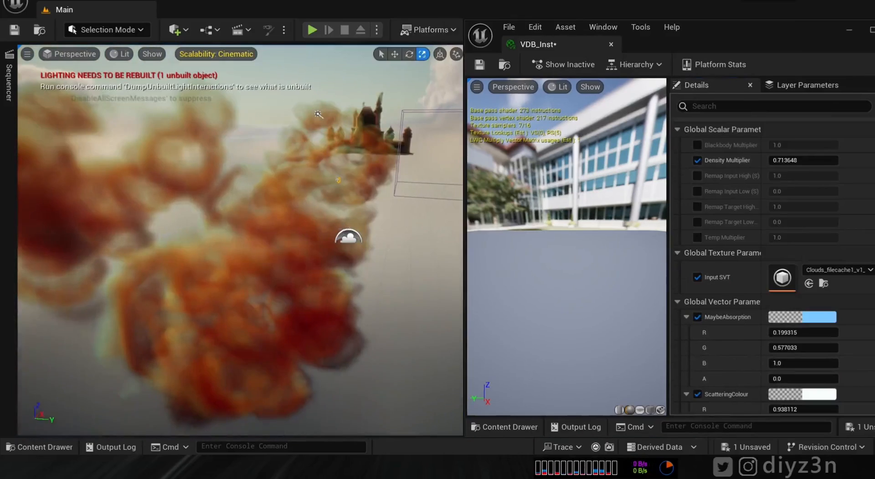
- Rotate the sun direction in the level to relight the cloud from a different angle
click(349, 237)
key(ctrl+l)
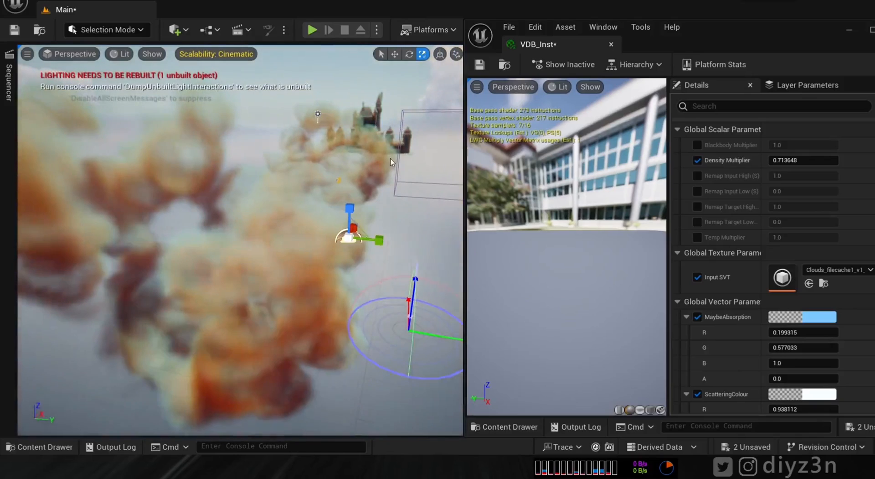
right_drag(346, 163, 342, 180)
- Increase the Density Multiplier to about 2.07 while viewing the cloud trail from inside
mouse_move(785, 160)
mouse_down()
mouse_move(820, 160)
mouse_move(797, 160)
mouse_up()
right_drag(342, 180, 292, 251)
right_click(108, 253)
right_drag(309, 206, 278, 208)
drag(800, 160, 835, 161)
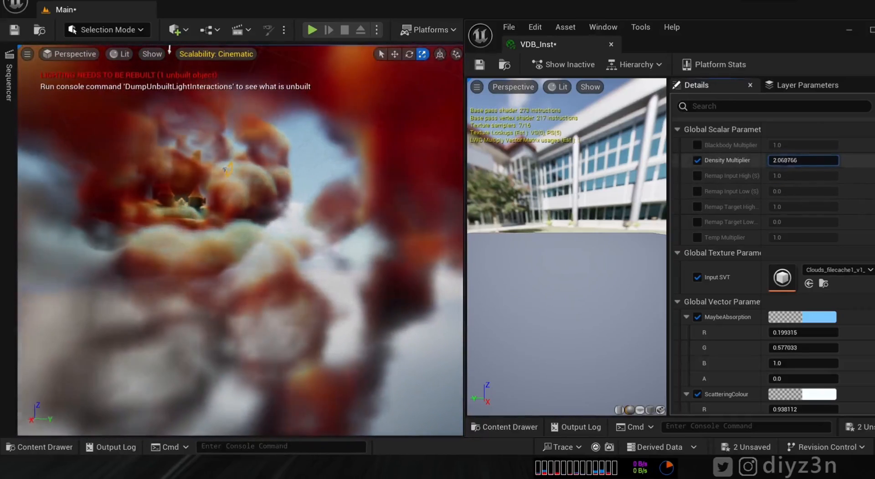
- Reopen the VDB_Inst material instance and switch its Input SVT to the Clouds_filecache2 volume
click(672, 26)
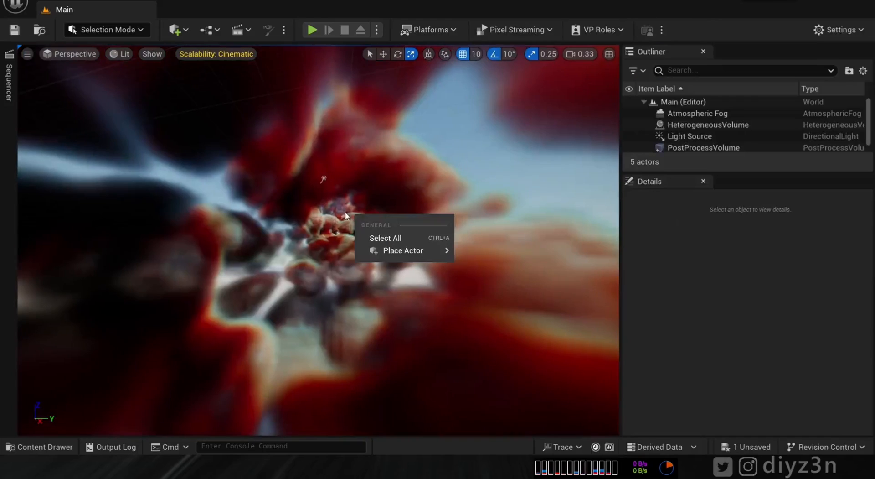
click(245, 189)
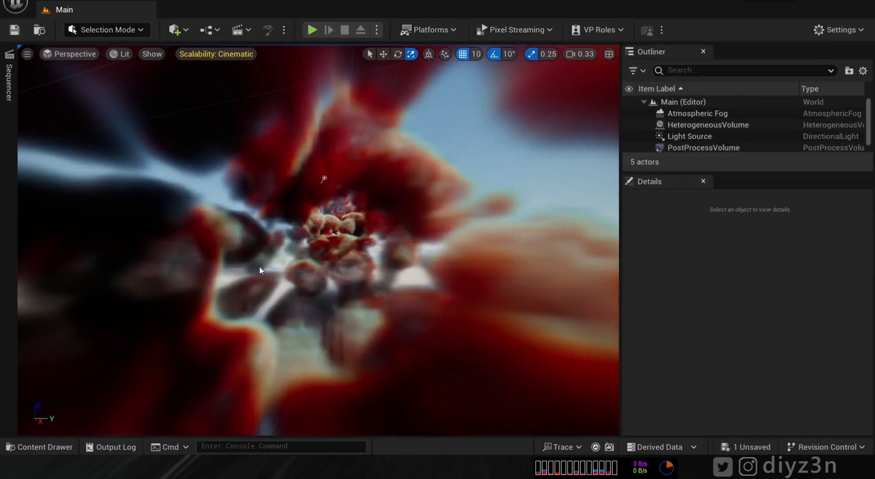
click(39, 446)
double_click(507, 346)
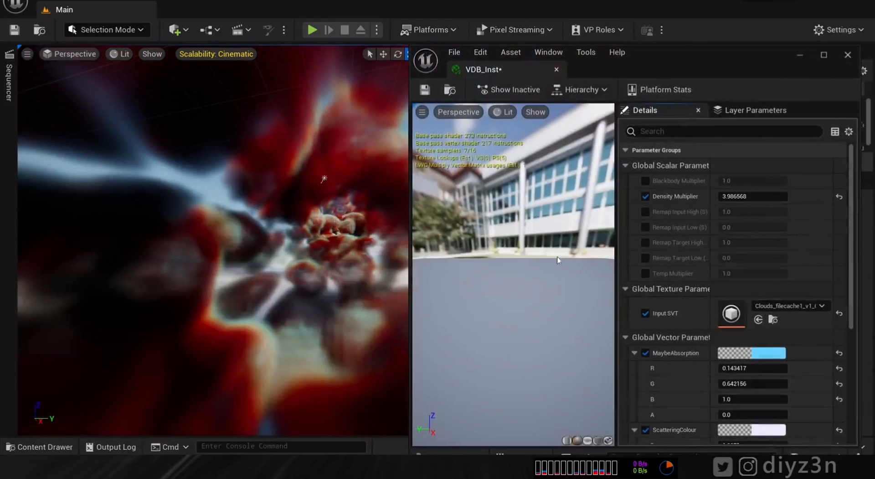
click(791, 306)
click(773, 183)
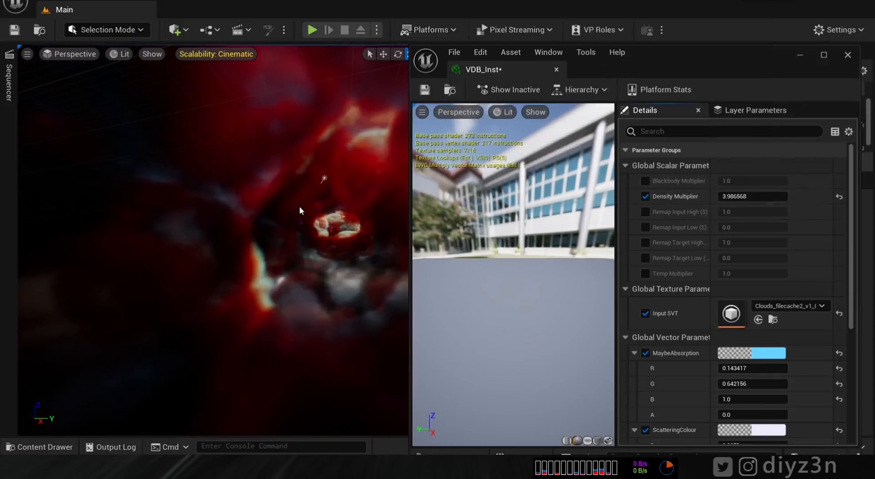
- Lower the Density Multiplier to about 0.609 and switch the Input SVT to Clouds_filecache3
drag(738, 194, 707, 195)
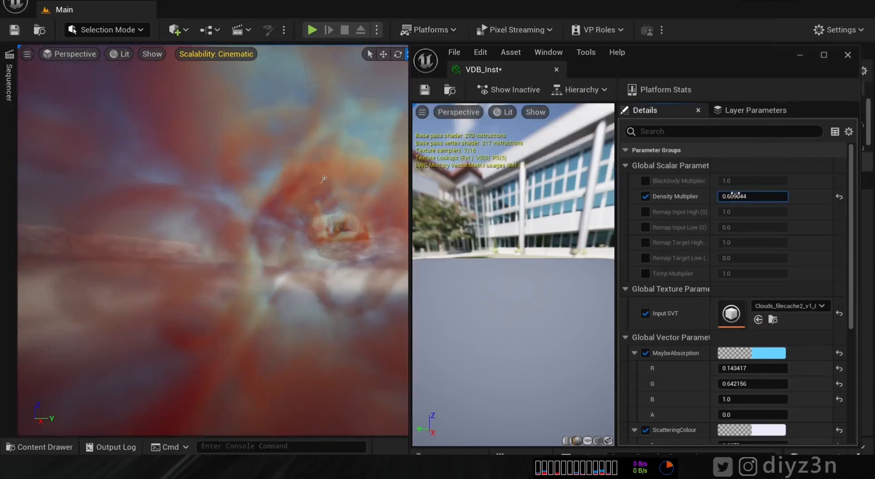
click(769, 308)
click(775, 192)
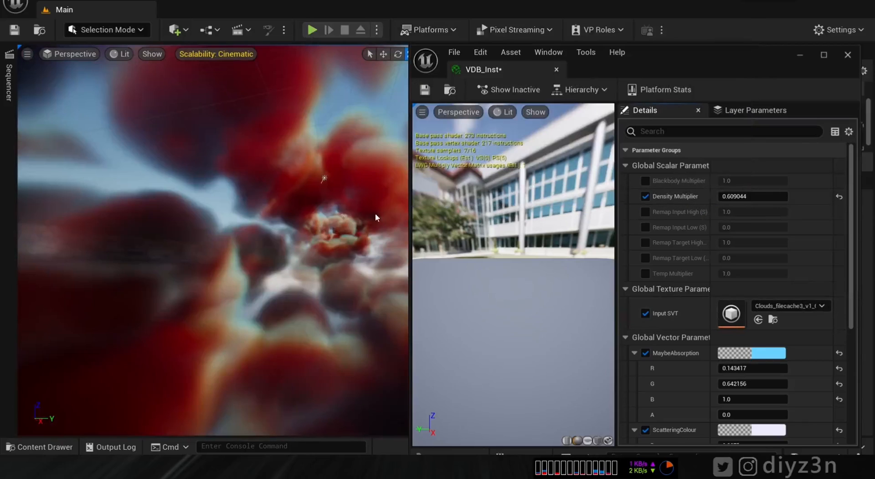
- Switch the Input SVT to Clouds_filecache4 and view the whole cloud trail leading to the castle
key(s)
right_drag(282, 234, 303, 217)
right_drag(201, 331, 201, 332)
click(790, 306)
click(775, 227)
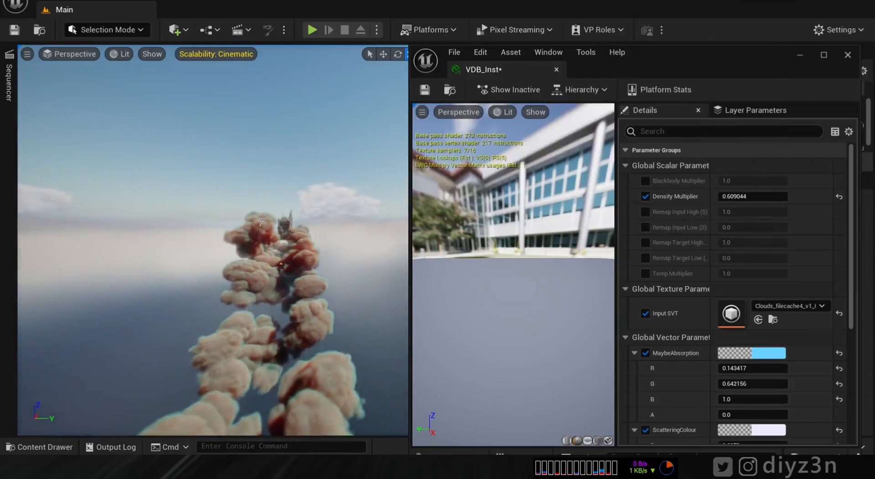
right_drag(195, 403, 195, 403)
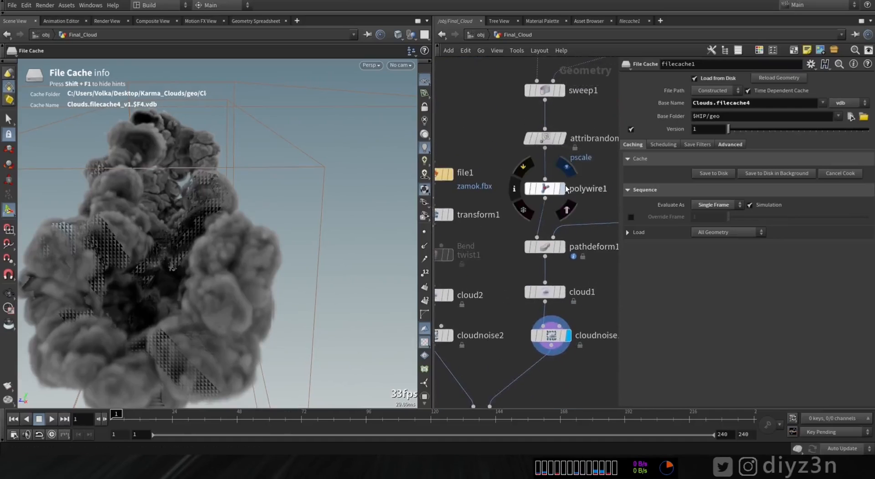
- In Houdini, display the polywire1 and pathdeform1 nodes of Final_Cloud and examine how the trail geometry follows the curve
click(561, 188)
click(562, 246)
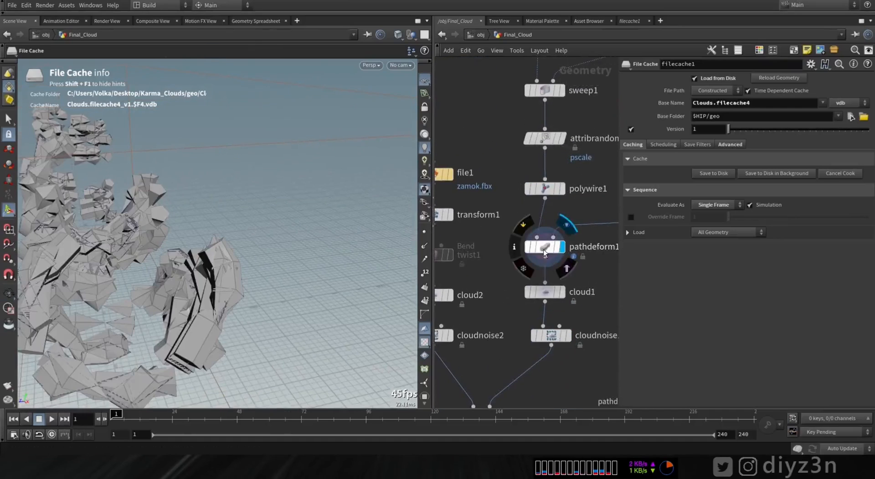
click(543, 249)
drag(222, 229, 319, 231)
middle_drag(563, 82, 553, 163)
click(510, 91)
click(511, 92)
click(510, 91)
alt+drag(295, 151, 365, 149)
click(504, 93)
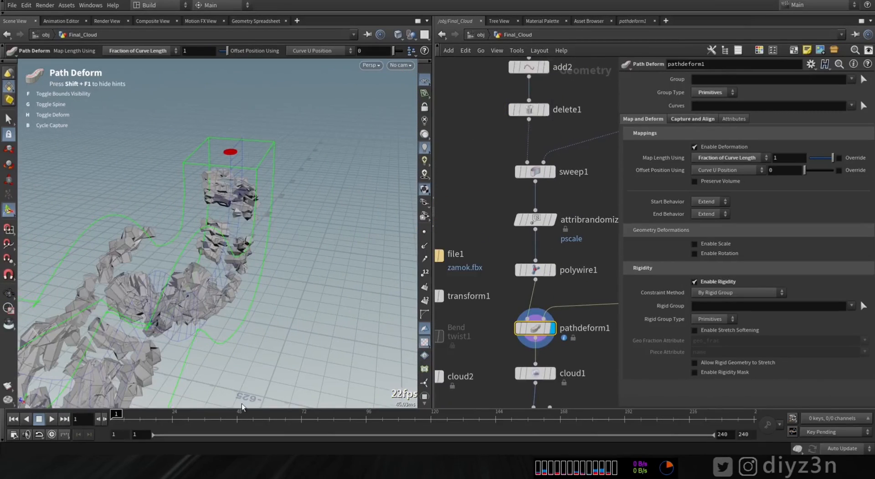
click(179, 428)
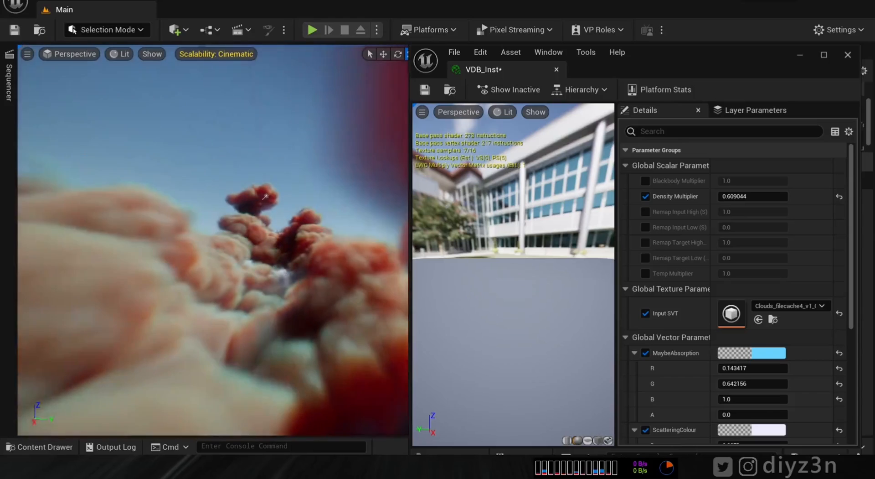
- In Unreal Engine, lower the VDB_Inst Density Multiplier to about 0.258 and check the cloud from nearby viewpoints
right_click(270, 268)
click(805, 186)
drag(735, 196, 721, 196)
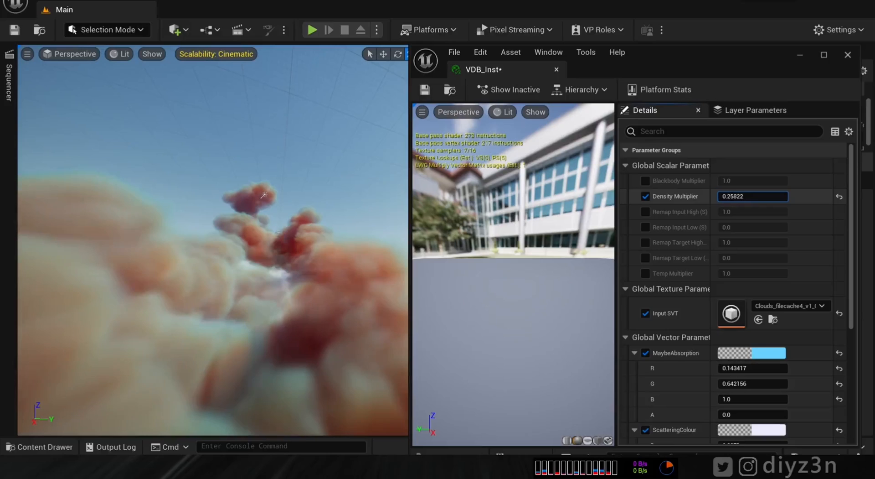
scroll(854, 322, down, 3)
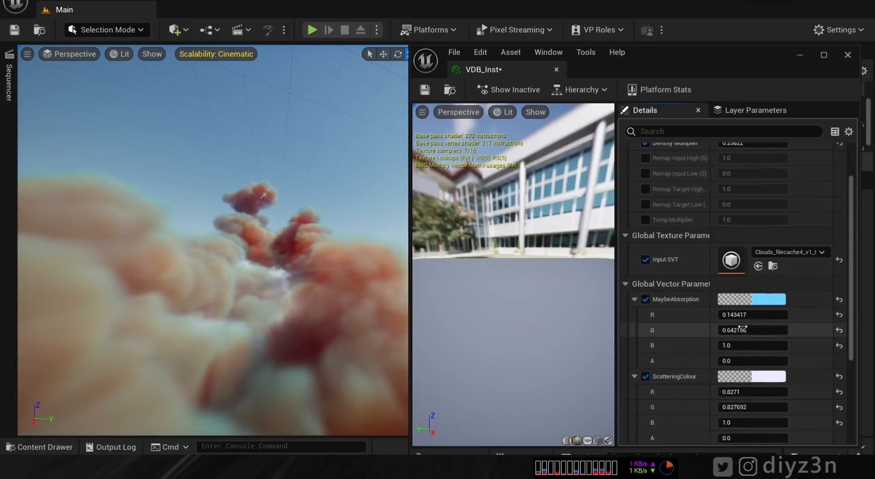
mouse_move(213, 240)
right_down()
mouse_move(208, 251)
mouse_move(219, 242)
mouse_move(216, 249)
mouse_move(211, 227)
right_up()
key(w)
key(s)
- Set the Density Multiplier to about 0.482 and the MaybeAbsorption R value to about 0.105
drag(852, 188, 853, 166)
drag(750, 180, 773, 180)
scroll(796, 341, down, 2)
mouse_move(752, 317)
mouse_down()
mouse_move(770, 317)
mouse_move(740, 317)
mouse_up()
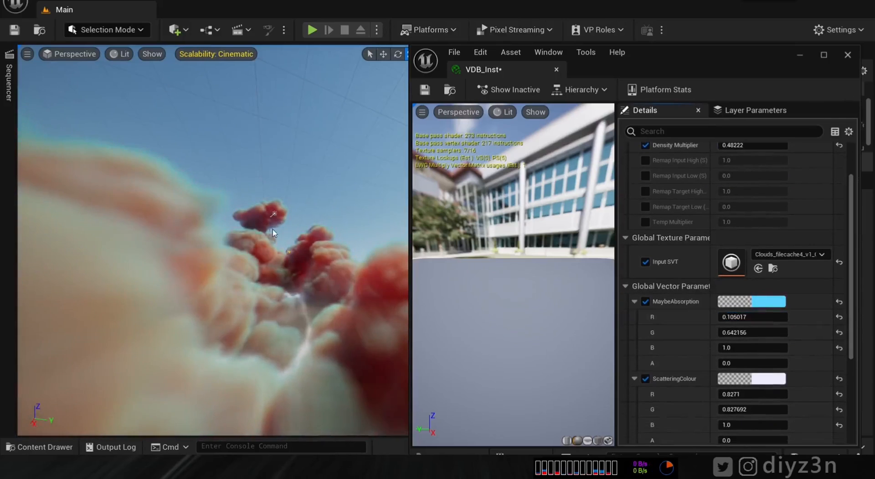
- Reframe the view along the cloud trail and adjust the sun direction
right_drag(273, 233, 277, 235)
key(ctrl+l)
key(ctrl+l)
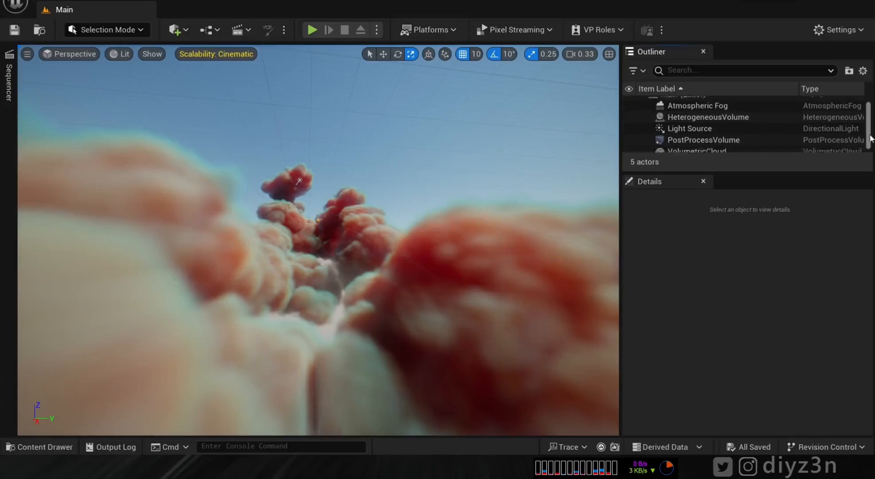
- Select the VolumetricCloud actor and set its Layer Bottom Altitude to about 1.32
click(727, 147)
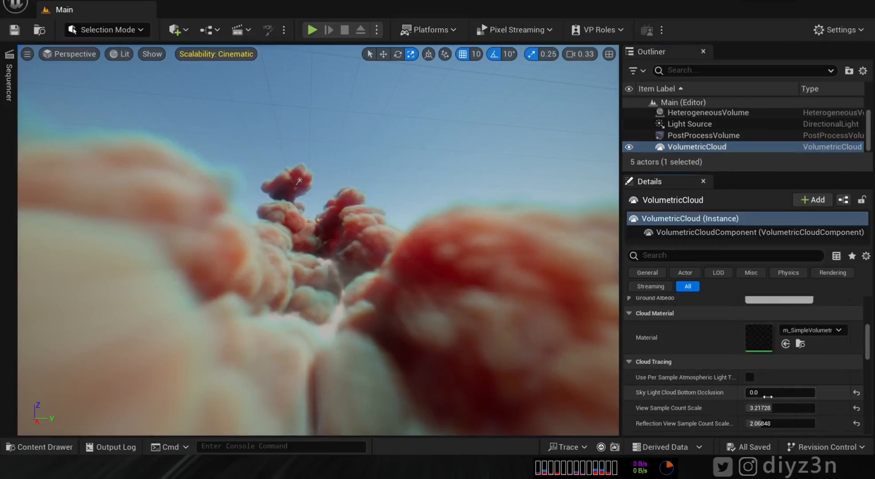
drag(869, 352, 869, 327)
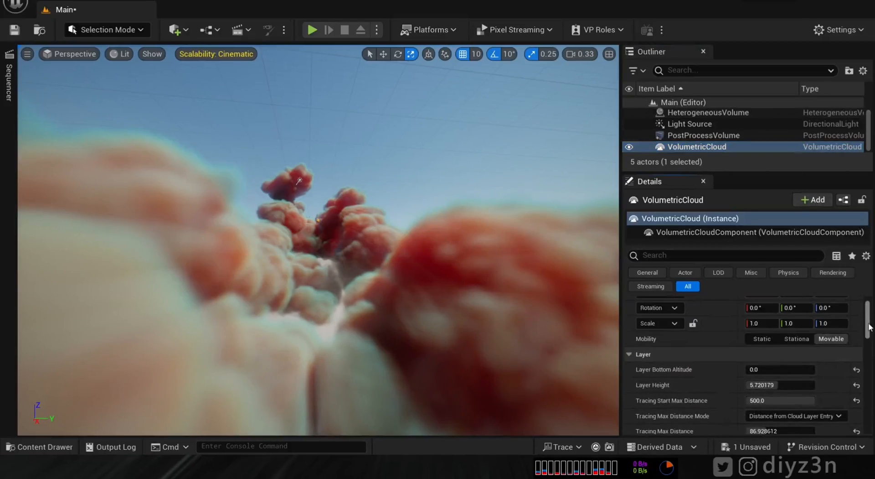
drag(747, 369, 753, 370)
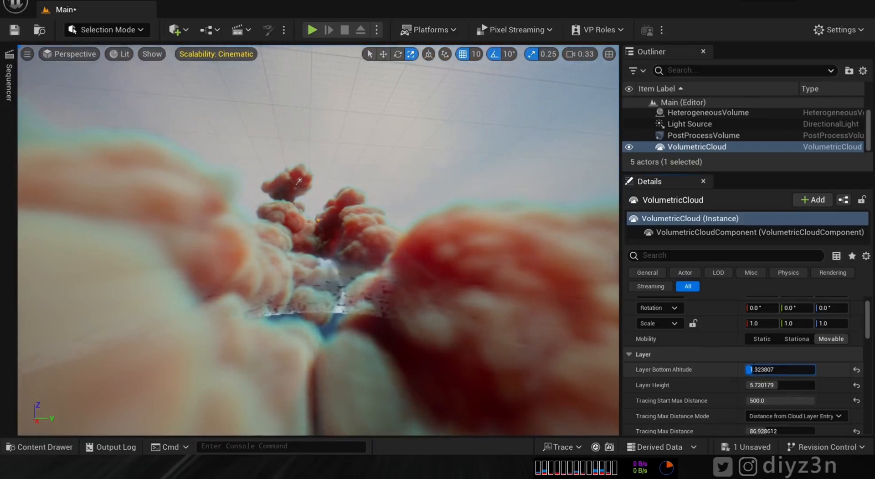
- Select the Atmospheric Fog actor and reduce its planet Ground Radius to 1.0
scroll(736, 128, up, 1)
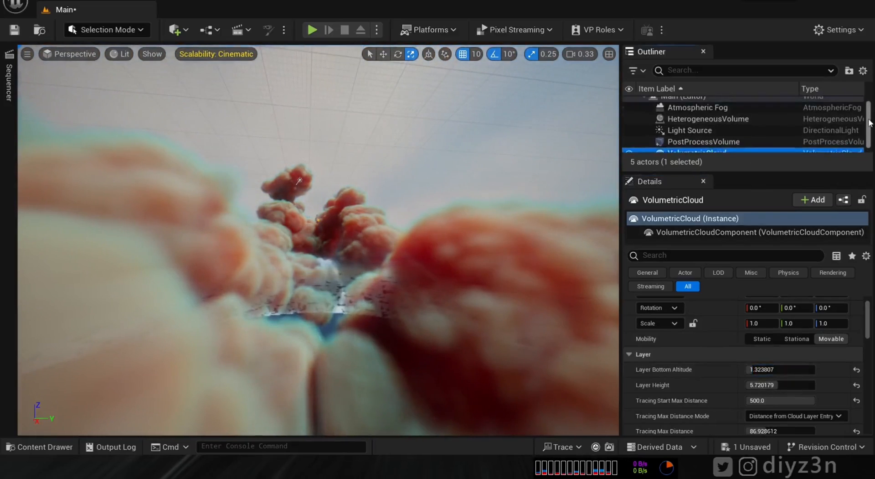
click(737, 113)
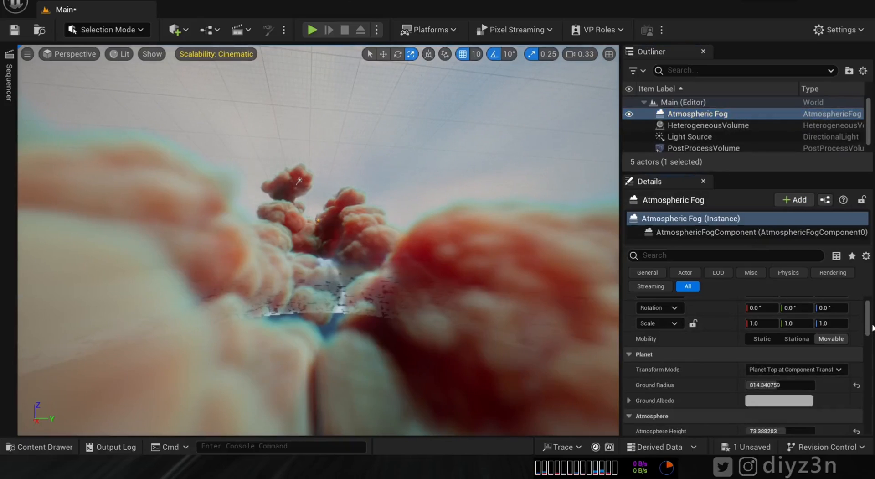
scroll(844, 340, down, 3)
drag(773, 328, 747, 328)
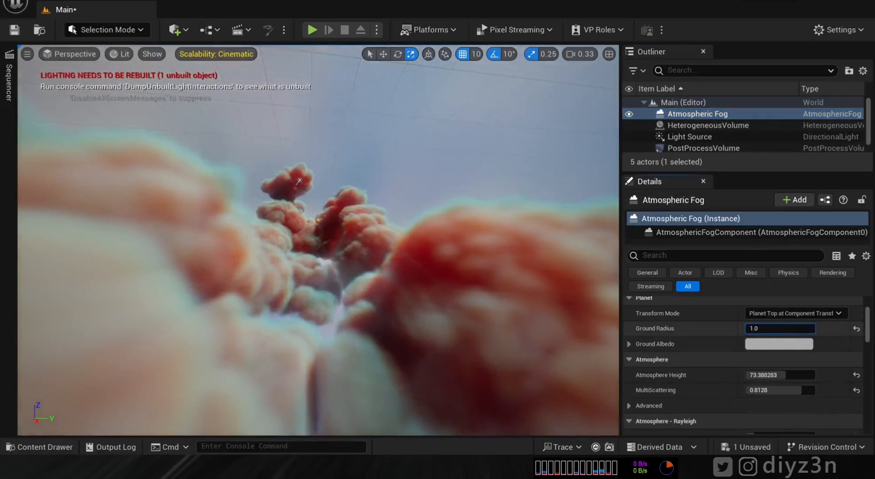
- Set the VolumetricCloud's Layer Bottom Altitude to about 10.9 and its Layer Height to about 7.88
drag(872, 120, 872, 132)
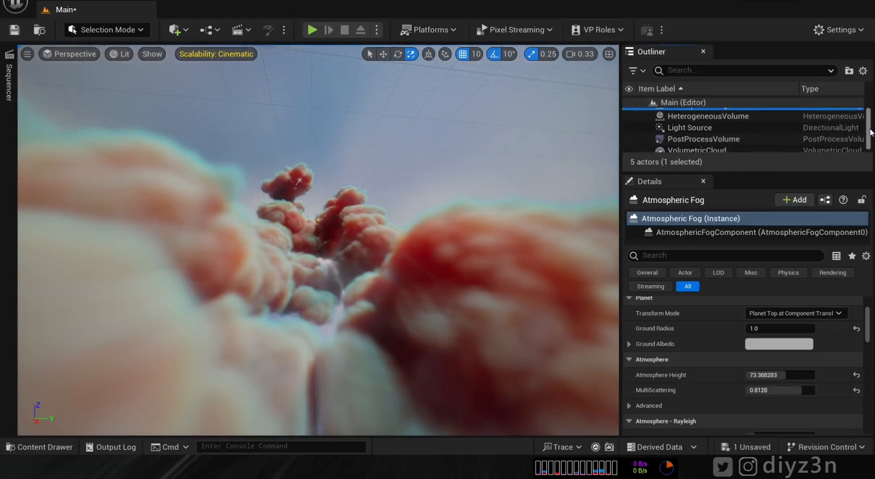
click(822, 145)
mouse_move(779, 316)
mouse_down()
mouse_move(752, 326)
mouse_move(788, 326)
mouse_move(794, 312)
mouse_up()
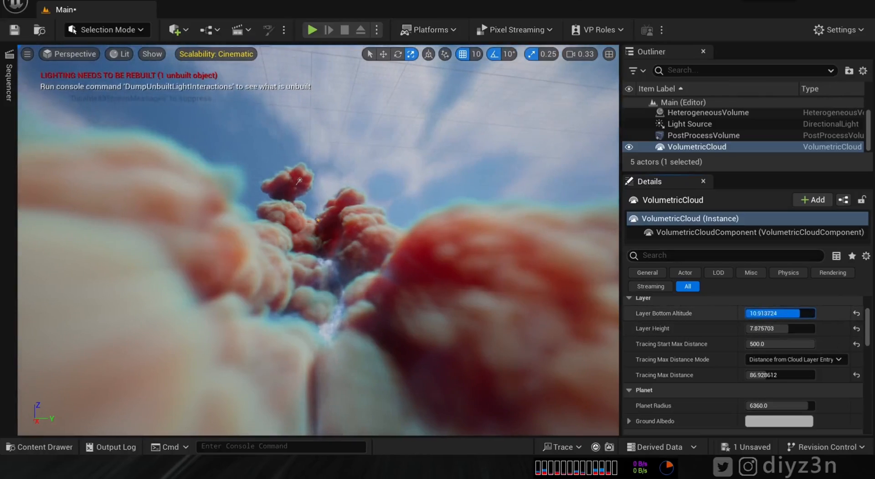
- Open the VolumetricCloud's m_SimpleVolumetricCloud material instance and set BaseNoiseExp to about 25.7
scroll(869, 319, down, 5)
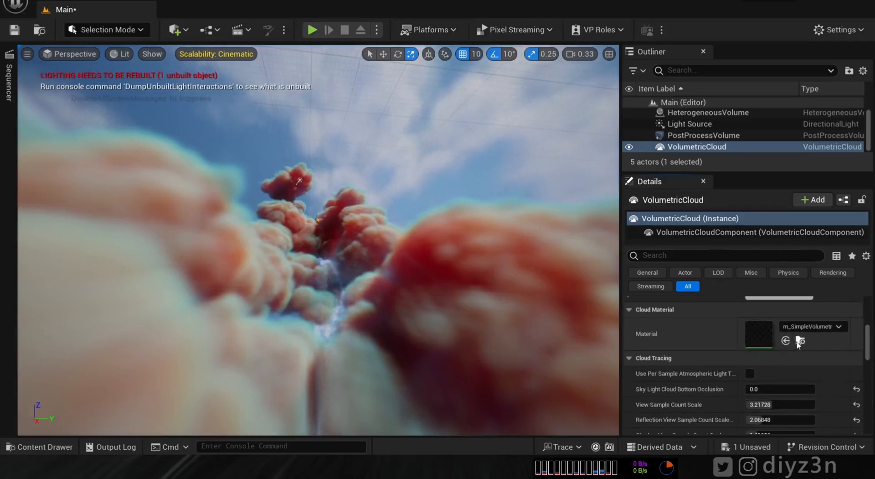
click(799, 341)
double_click(313, 348)
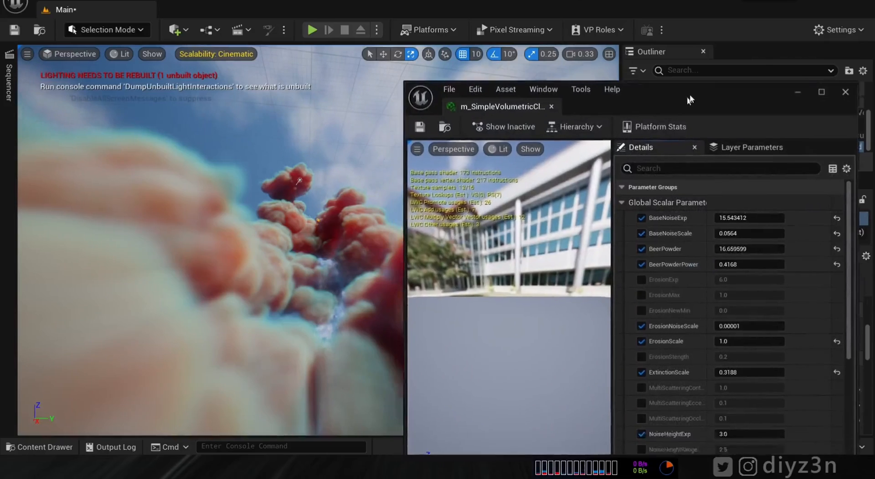
drag(691, 99, 731, 46)
drag(790, 163, 855, 190)
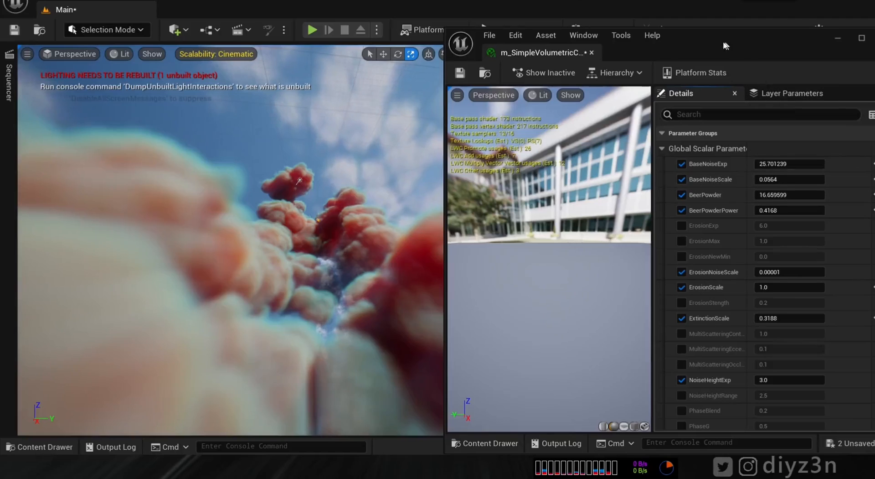
- Narrow the material instance window, widen its parameter area, and set BaseNoiseScale to 0.0244
drag(725, 45, 683, 36)
drag(405, 177, 564, 185)
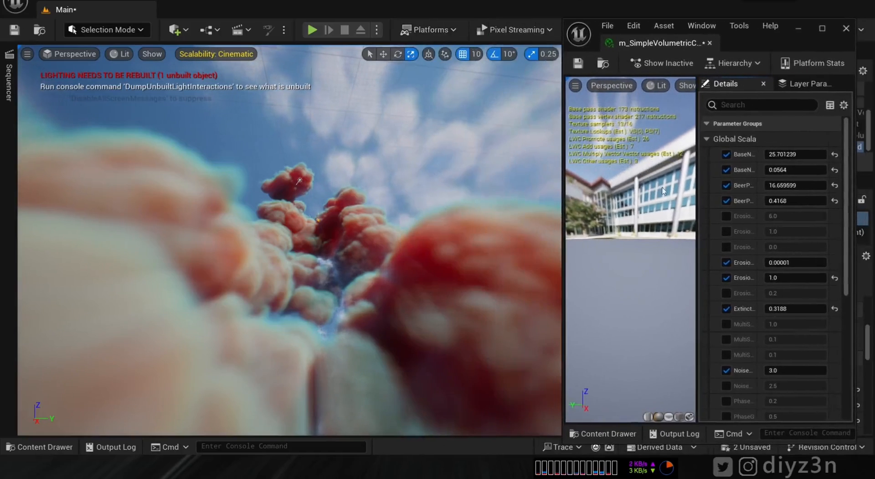
drag(699, 198, 599, 199)
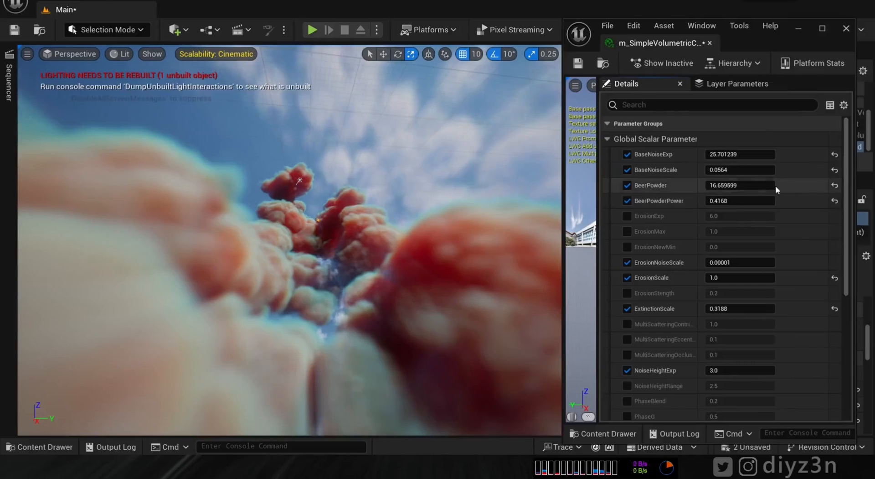
drag(740, 170, 727, 171)
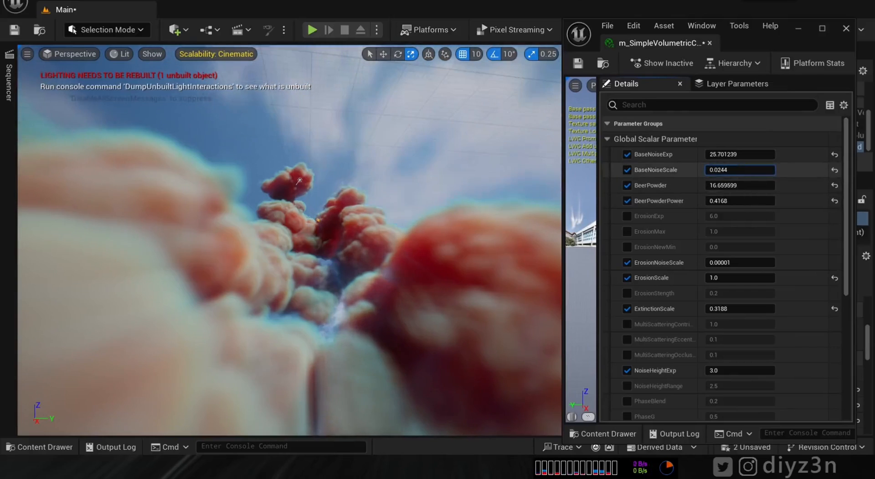
- Change the cloud material's Extinction colour to a stronger light blue, hex sRGB A6D1FF with full alpha
scroll(812, 360, down, 10)
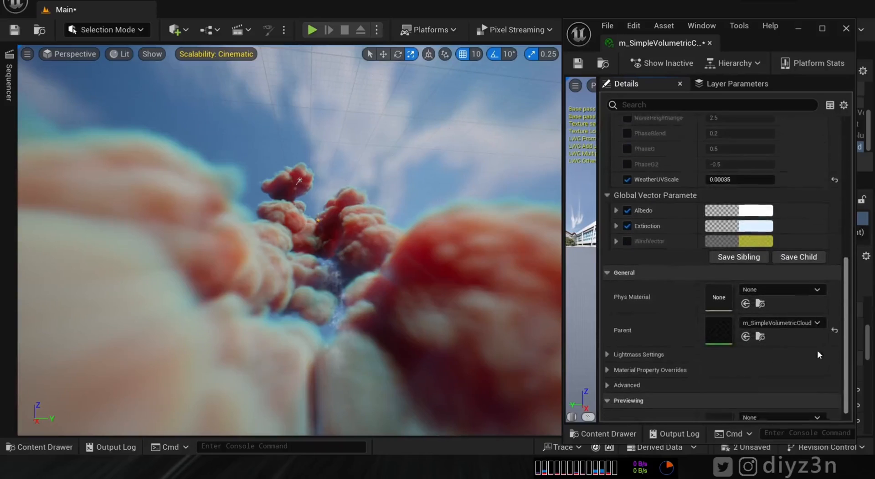
click(755, 205)
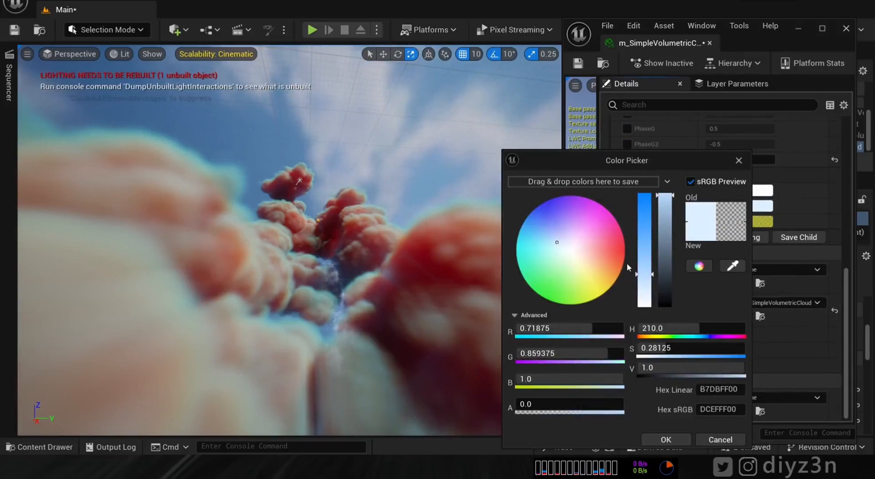
drag(643, 233, 642, 199)
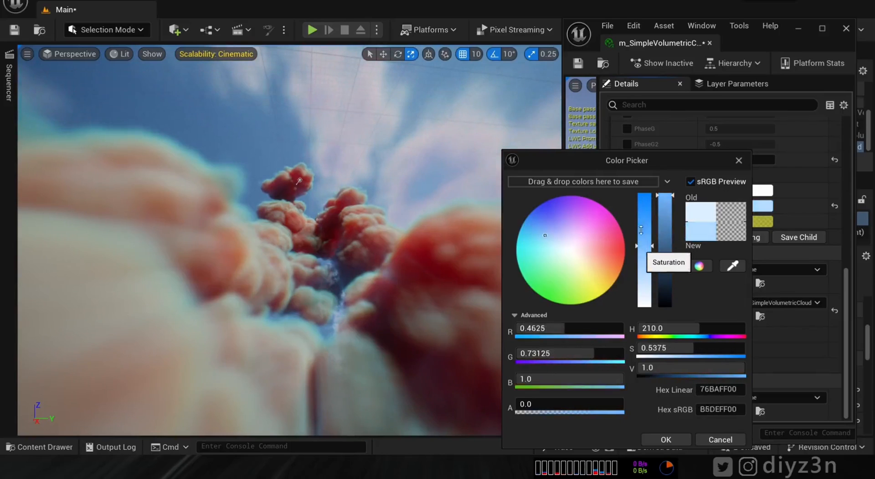
mouse_move(556, 226)
mouse_down()
mouse_move(574, 208)
mouse_move(535, 230)
mouse_move(539, 274)
mouse_move(579, 253)
mouse_move(550, 244)
mouse_move(545, 227)
mouse_move(551, 238)
mouse_move(553, 227)
mouse_move(547, 232)
mouse_up()
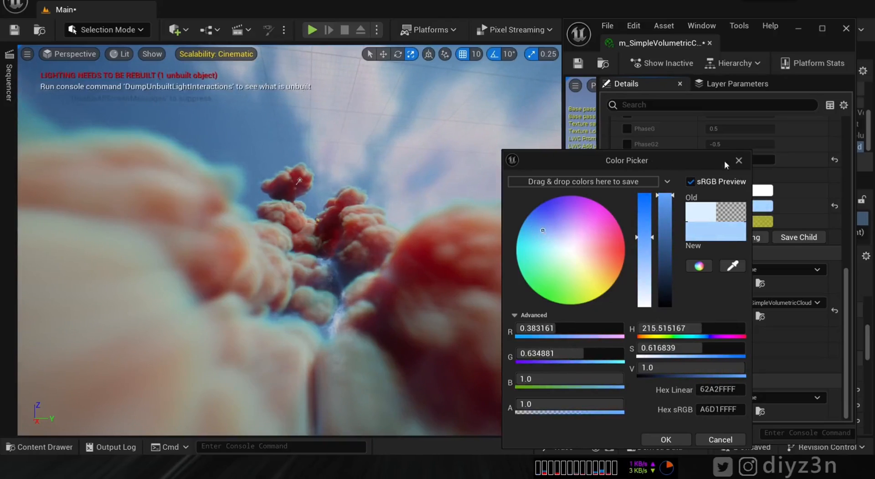
click(739, 160)
- Tint the cloud material's Albedo colour light pink, about hex sRGB FFD2F5 with full alpha
click(746, 192)
drag(580, 256, 585, 235)
click(572, 240)
click(572, 237)
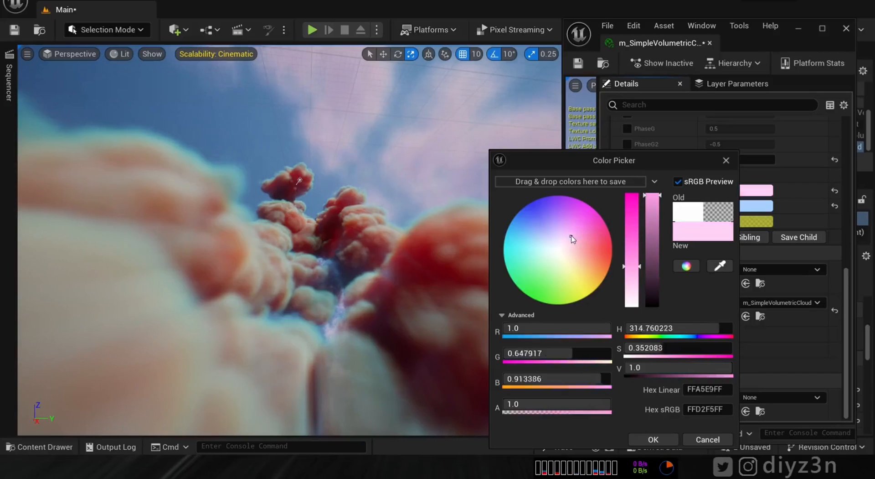
click(726, 161)
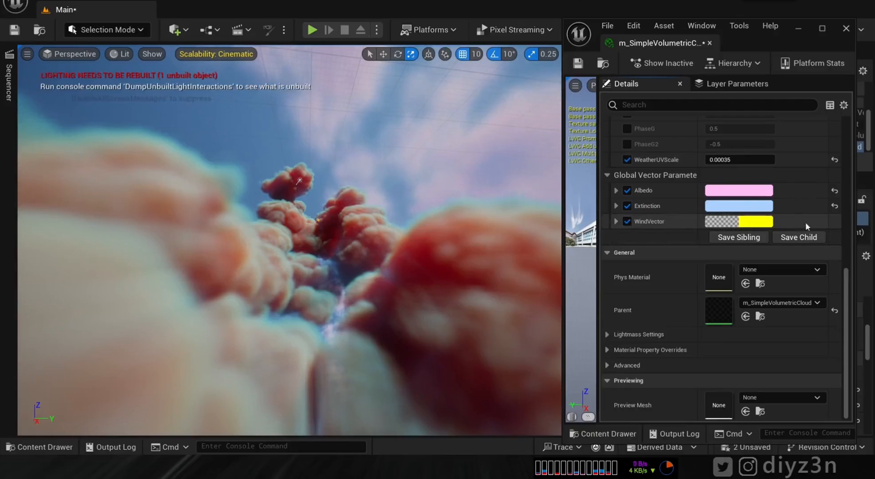
- Lower BeerPowderPower to 0.2056 and BeerPowder to about 15.03, and fine-tune BaseNoiseScale in the cloud material instance
drag(846, 348, 846, 240)
scroll(747, 200, up, 3)
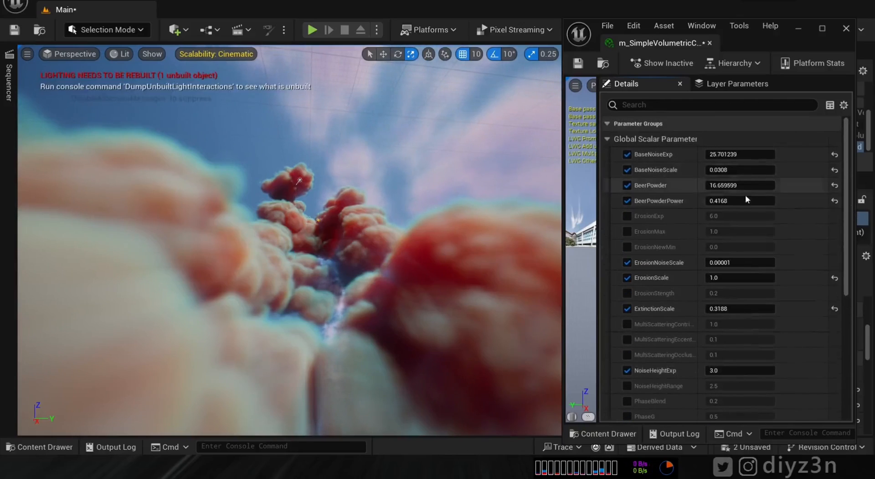
mouse_move(746, 201)
mouse_down()
mouse_move(711, 201)
mouse_move(730, 201)
mouse_up()
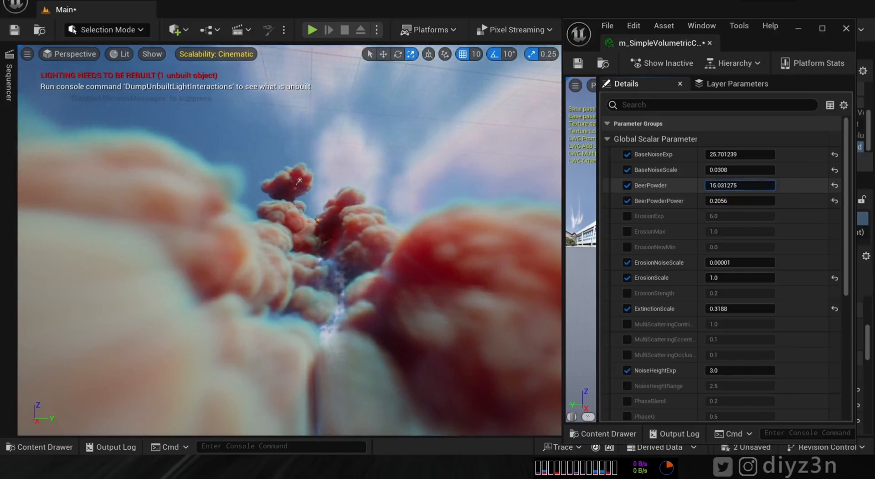
mouse_move(739, 170)
mouse_down()
mouse_move(722, 169)
mouse_move(735, 170)
mouse_up()
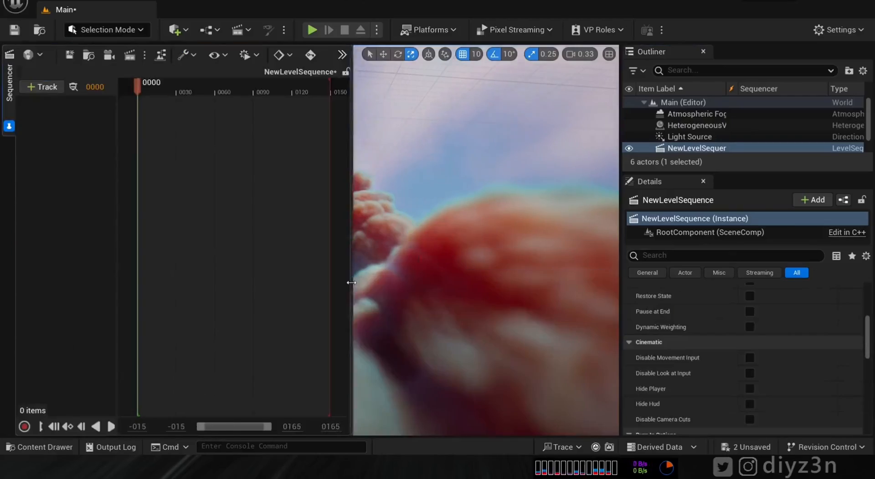
- Add a Cine Camera Actor to NewLevelSequence and pilot it to frame the clouds at about 10.07 mm focal length
click(10, 91)
right_drag(318, 240, 338, 228)
drag(868, 325, 868, 314)
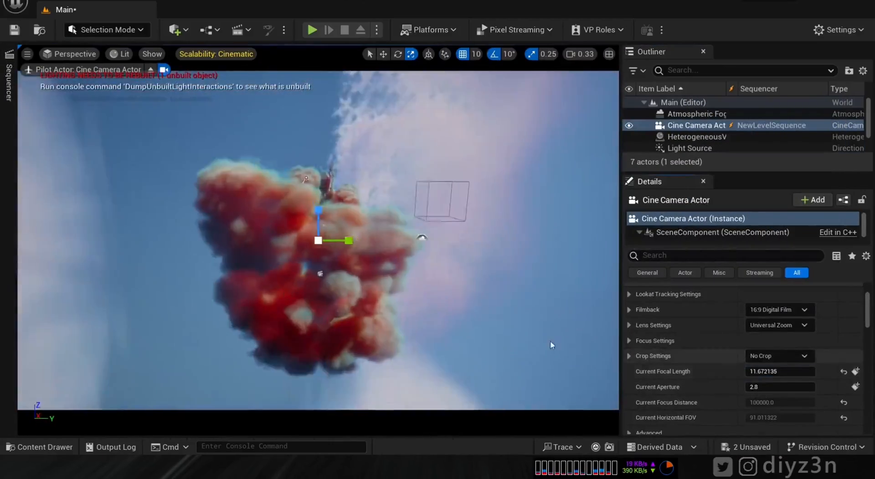
right_click(288, 90)
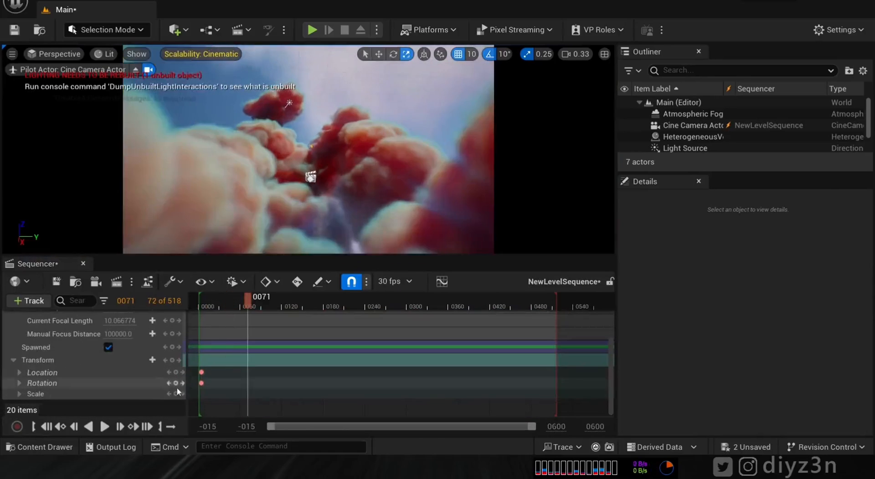
- Key the camera's Location at frame 143 with X -1242, Y -101 and Z -531
click(176, 372)
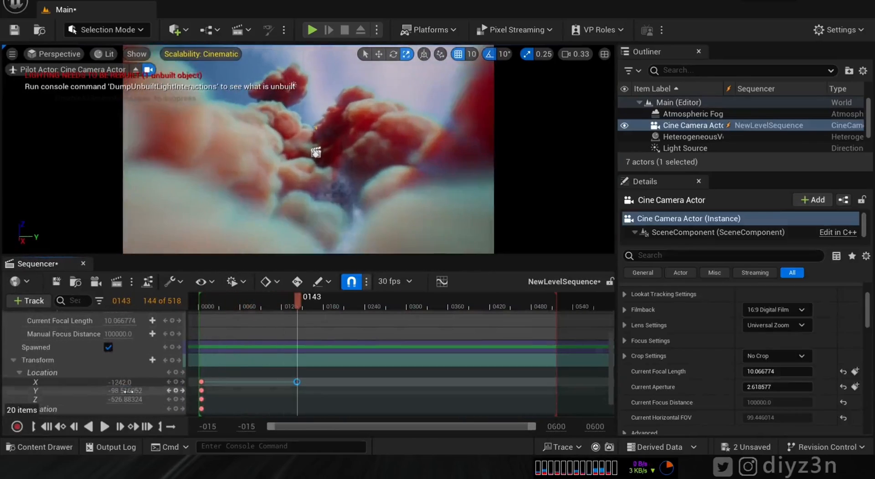
drag(129, 391, 123, 391)
drag(125, 399, 132, 399)
drag(297, 308, 216, 314)
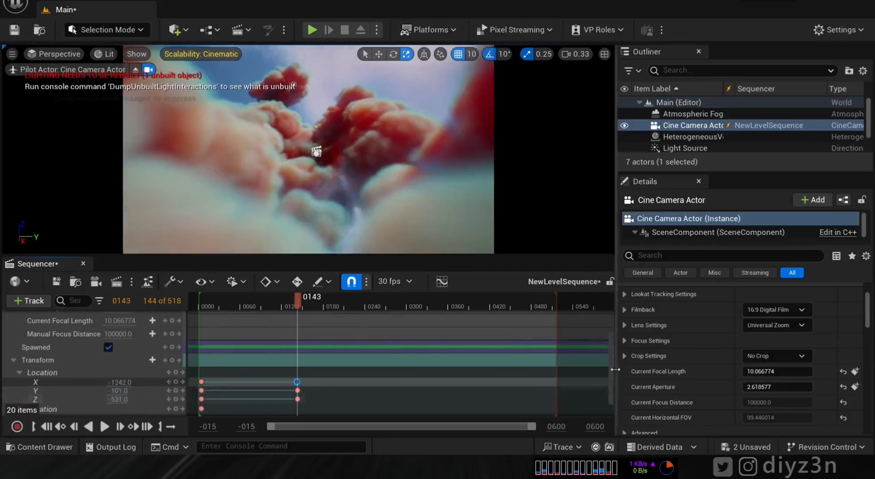
- Expand the camera's Rotation and key its Pitch at frame 143, with further Pitch and Z location keys near frame 280
scroll(123, 383, down, 1)
click(19, 383)
drag(122, 401, 130, 401)
click(393, 307)
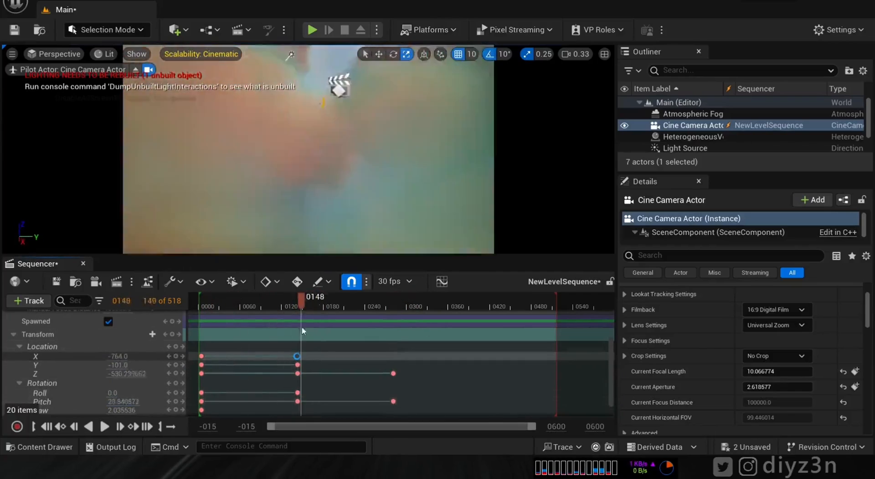
drag(302, 327, 300, 308)
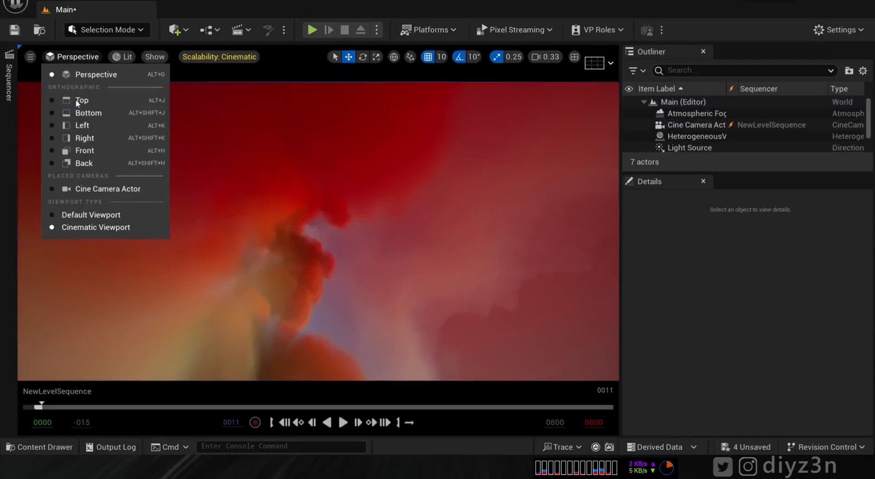
- View the scene through the Cine Camera Actor in the cinematic viewport and scrub the early frames to review the camera move
click(88, 189)
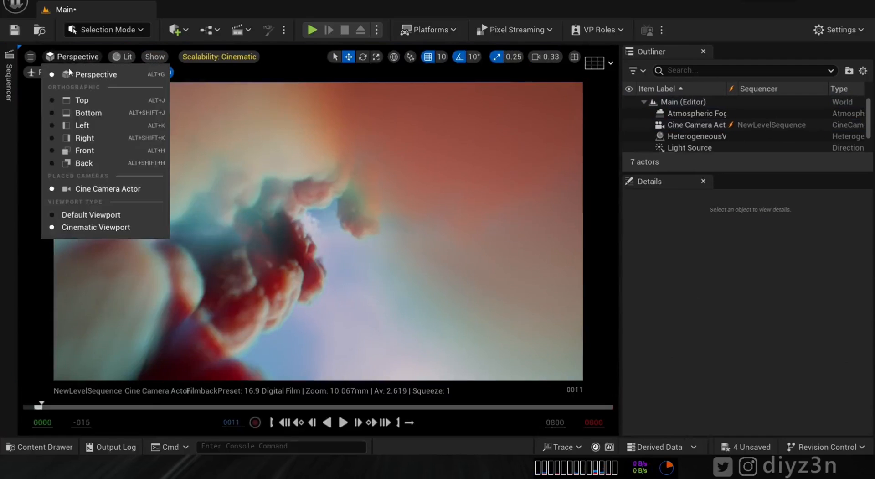
drag(46, 409, 85, 409)
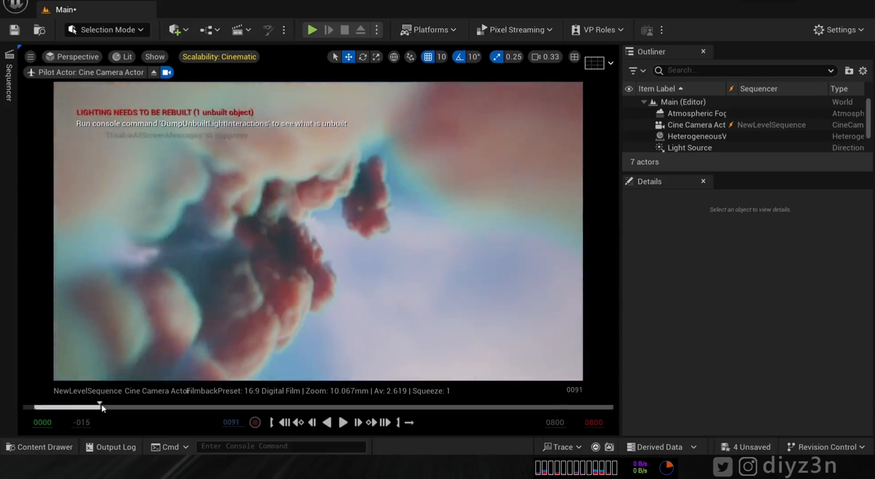
drag(164, 407, 113, 415)
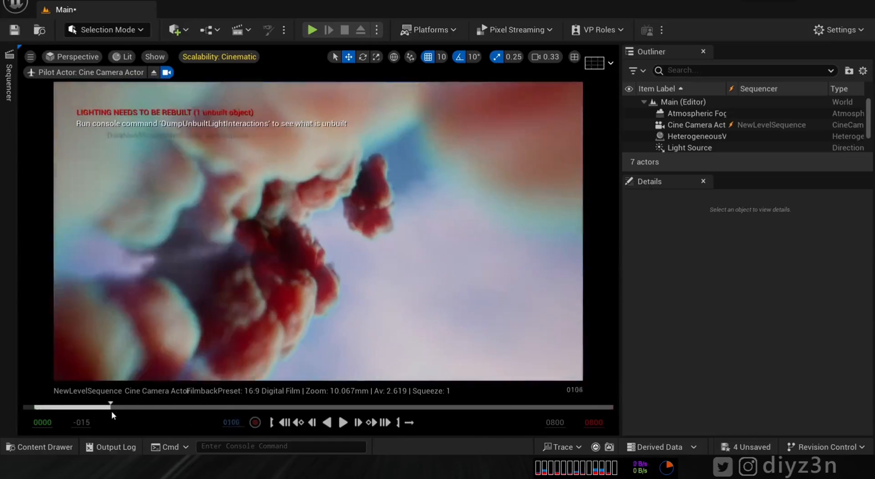